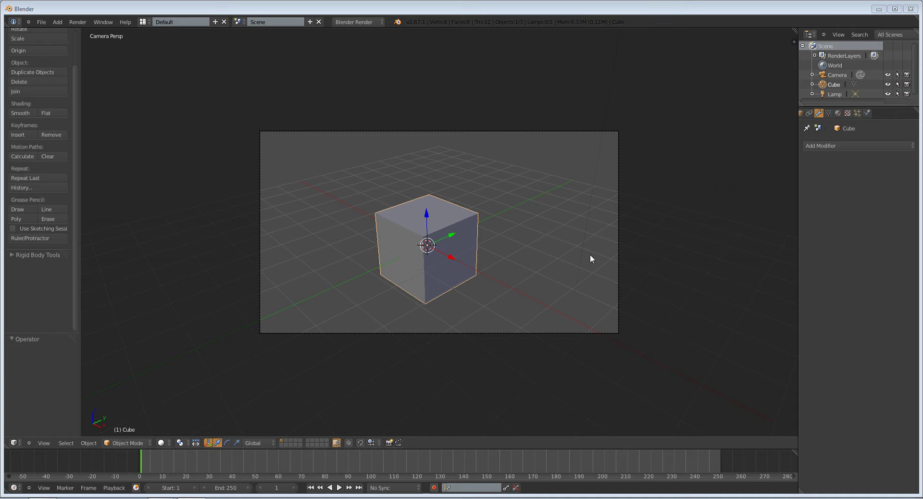
# - Delete the default cube from the scene
pyautogui.moveTo(645, 192); pyautogui.dragTo(497, 253, button='middle')
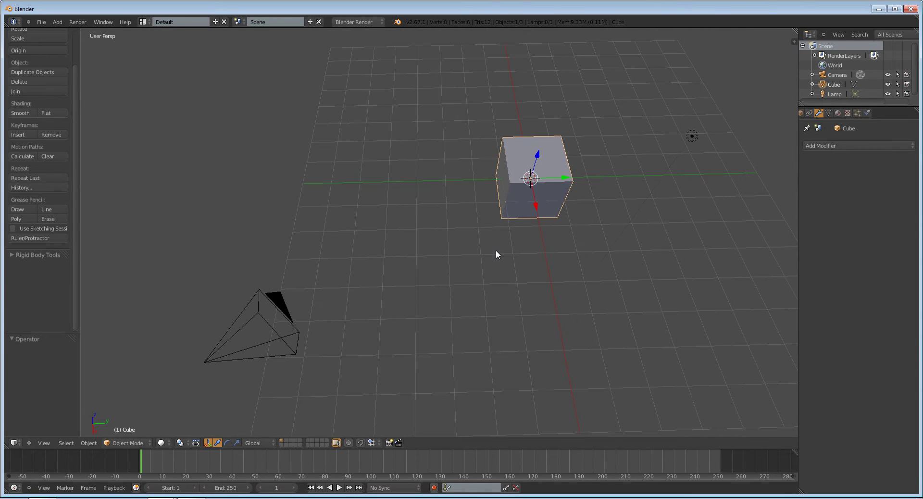
pyautogui.moveTo(382, 288); pyautogui.dragTo(523, 335, button='middle')
pyautogui.press('x')
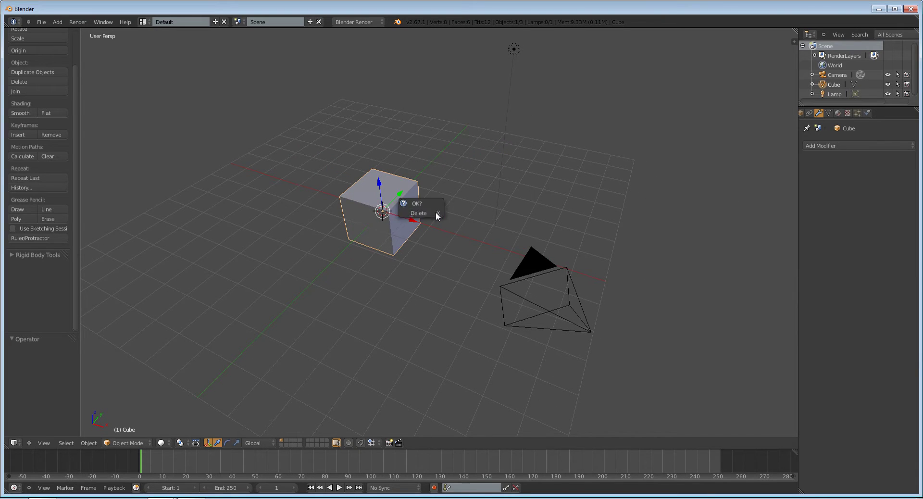
pyautogui.click(435, 212)
# - Add a new mesh plane at the origin
pyautogui.hotkey('shift', 'a')
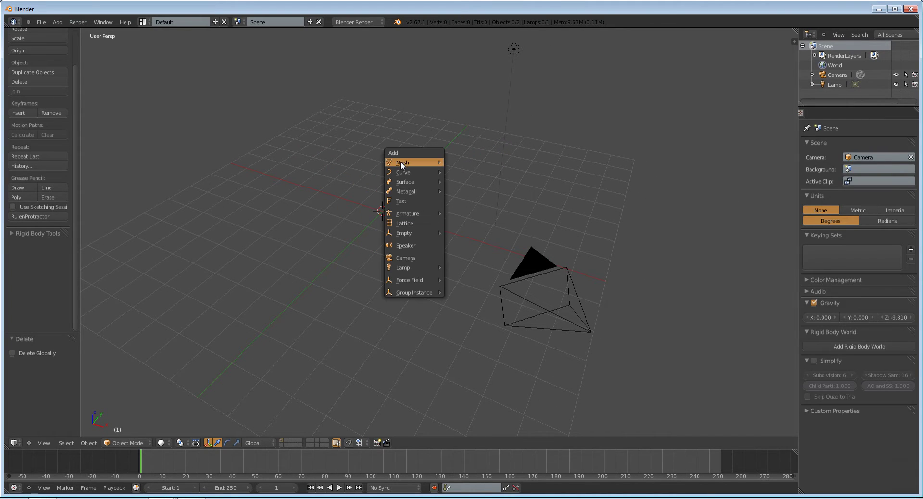
pyautogui.moveTo(400, 162)
pyautogui.click(462, 163)
# - Scale the plane to 2× its width along the X axis
pyautogui.scroll(5, 419, 256)
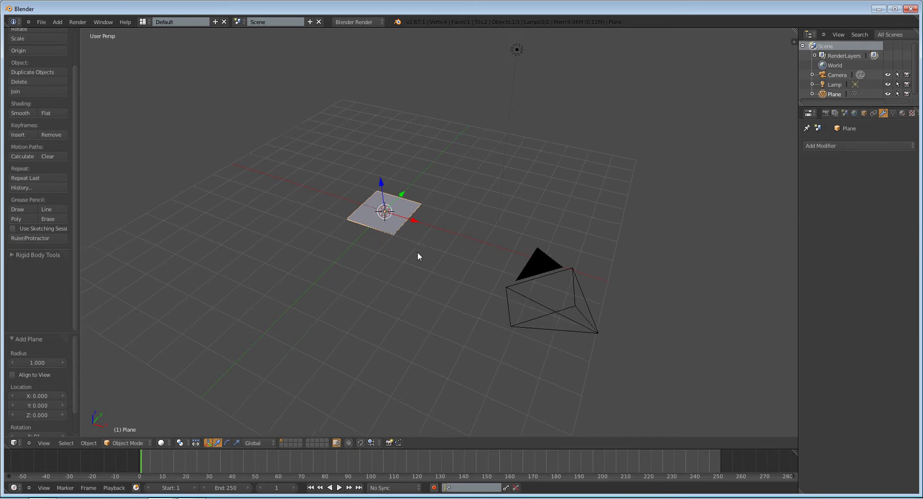
pyautogui.moveTo(418, 256); pyautogui.dragTo(471, 255, button='middle')
pyautogui.press('s')
pyautogui.press('x')
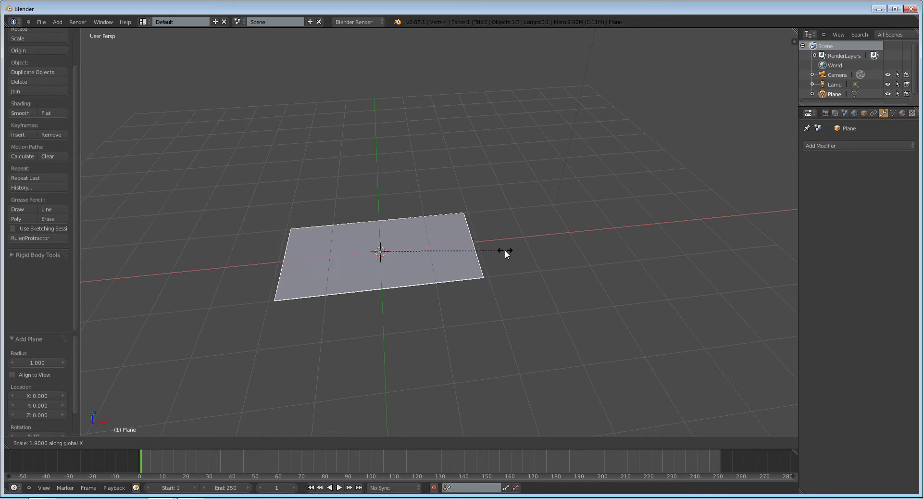
pyautogui.click(509, 250)
# - Rotate the plane 90° about X so it stands upright
pyautogui.moveTo(411, 148); pyautogui.dragTo(409, 151, button='middle')
pyautogui.press('r')
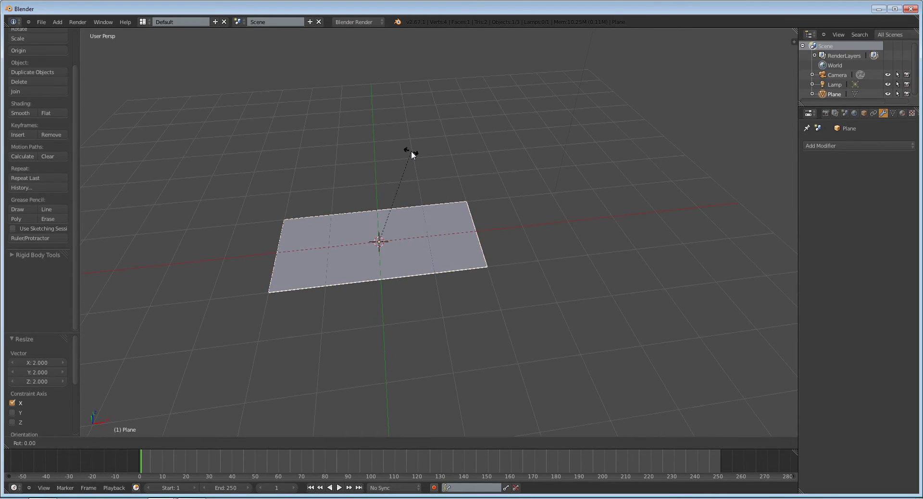
pyautogui.press('x')
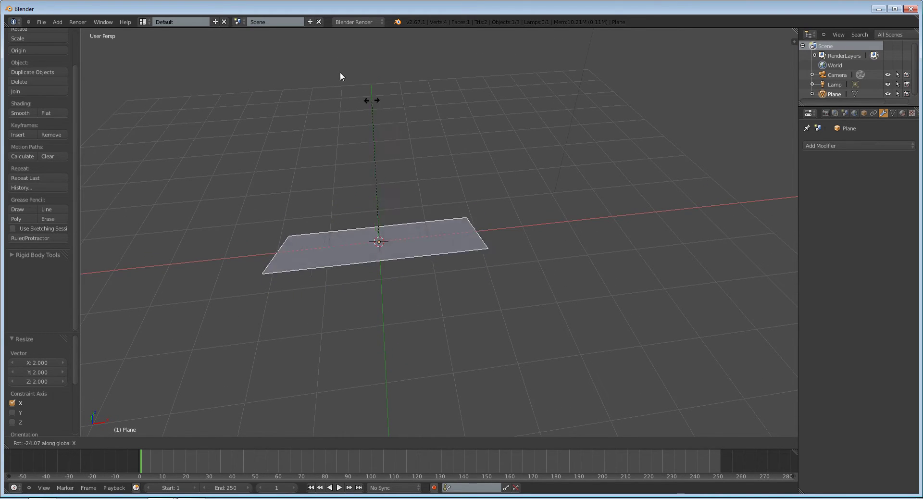
pyautogui.write('90')
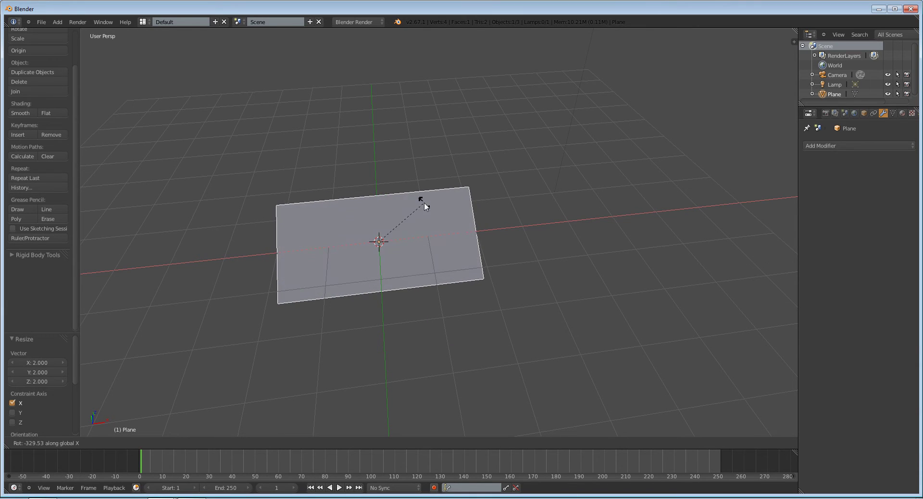
pyautogui.press('Return')
# - Put the upright plane into Edit Mode
pyautogui.moveTo(451, 329); pyautogui.dragTo(495, 253, button='middle')
pyautogui.scroll(-4, 487, 321)
pyautogui.scroll(3, 493, 249)
pyautogui.press('Tab')
pyautogui.moveTo(561, 305); pyautogui.dragTo(518, 290, button='middle')
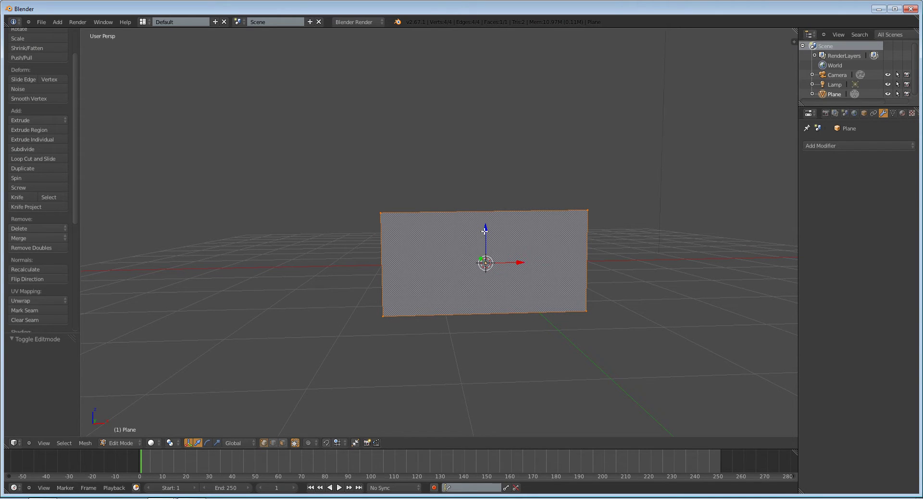
# - Add a centred loop cut across the middle of the plane
pyautogui.press('a')
pyautogui.hotkey('ctrl', 'r')
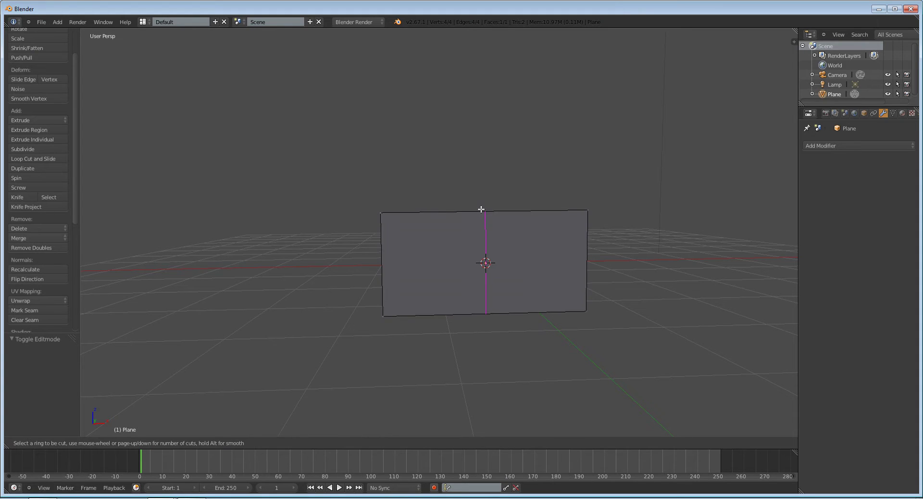
pyautogui.click(469, 212)
pyautogui.rightClick(480, 213)
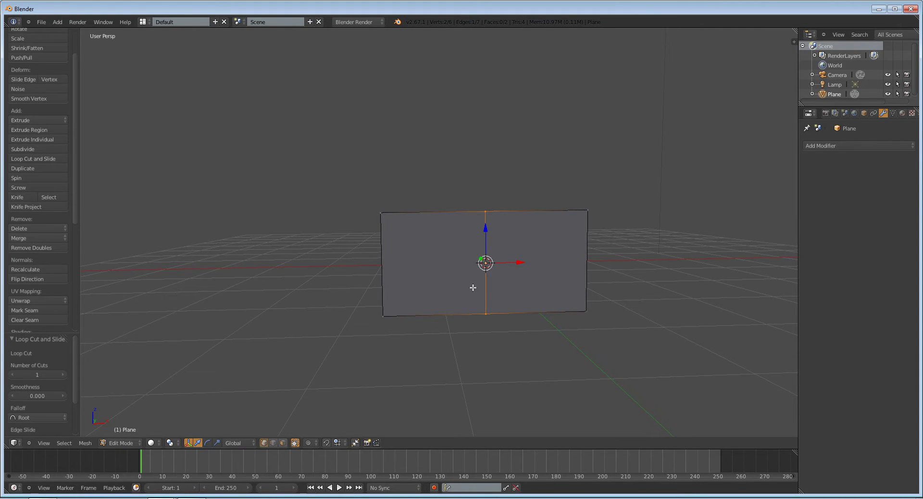
pyautogui.moveTo(474, 288); pyautogui.dragTo(488, 278, button='middle')
# - Subdivide the whole mesh, undoing extra passes to leave a 128-face grid
pyautogui.press('a')
pyautogui.press('w')
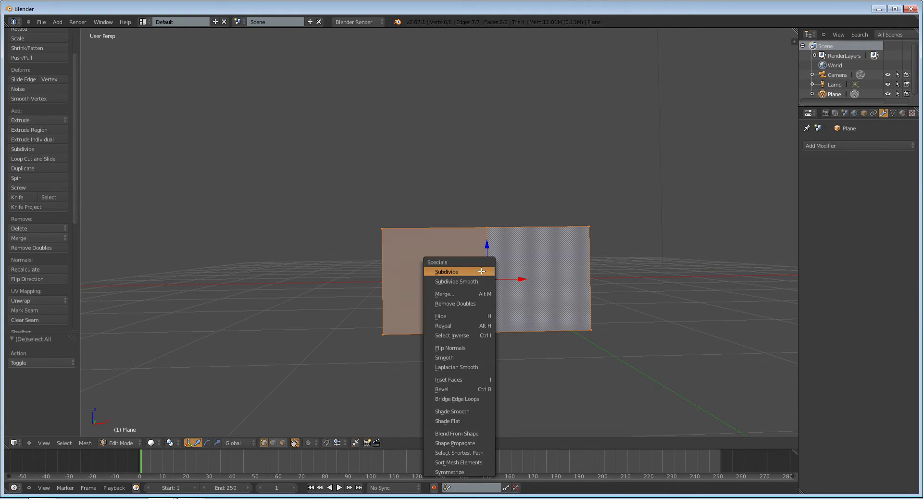
pyautogui.click(481, 271)
pyautogui.press('w')
pyautogui.click(481, 272)
pyautogui.press('w')
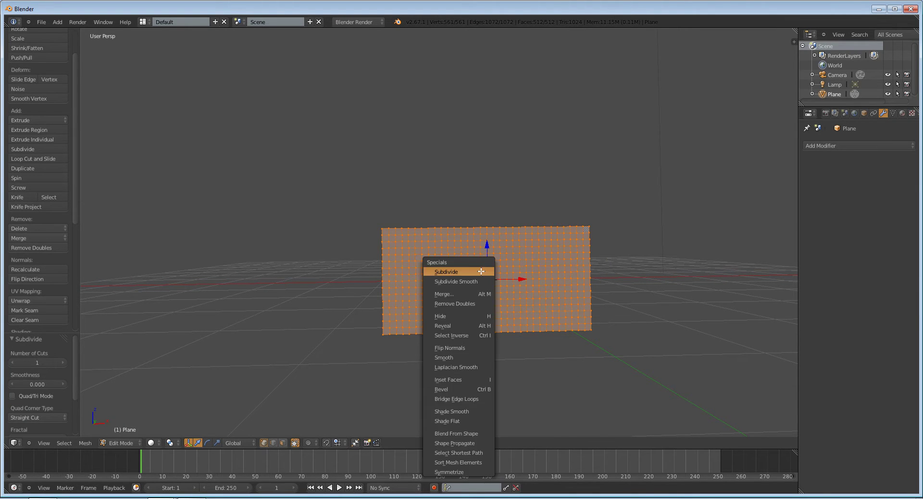
pyautogui.click(481, 271)
pyautogui.hotkey('ctrl', 'z')
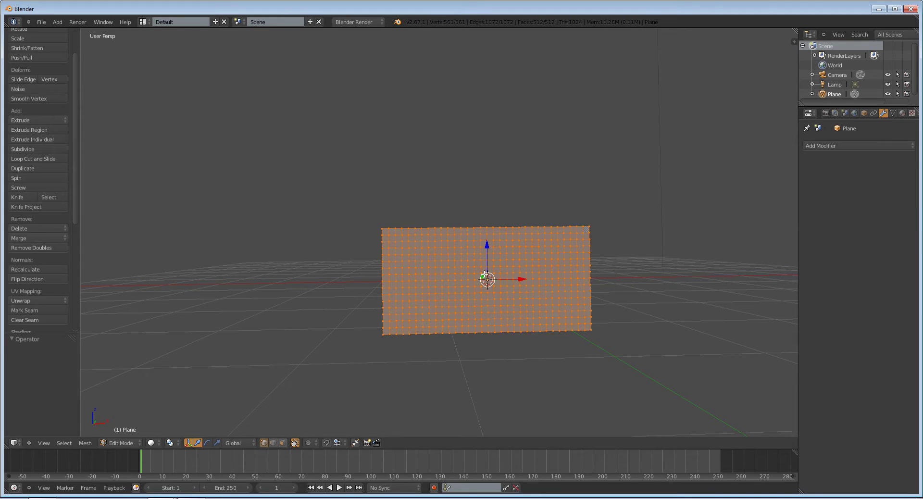
pyautogui.hotkey('ctrl', 'z')
# - Return the subdivided plane to Object Mode
pyautogui.scroll(1, 410, 310)
pyautogui.moveTo(411, 309); pyautogui.dragTo(544, 320, button='middle')
pyautogui.press('Tab')
pyautogui.scroll(-2, 551, 341)
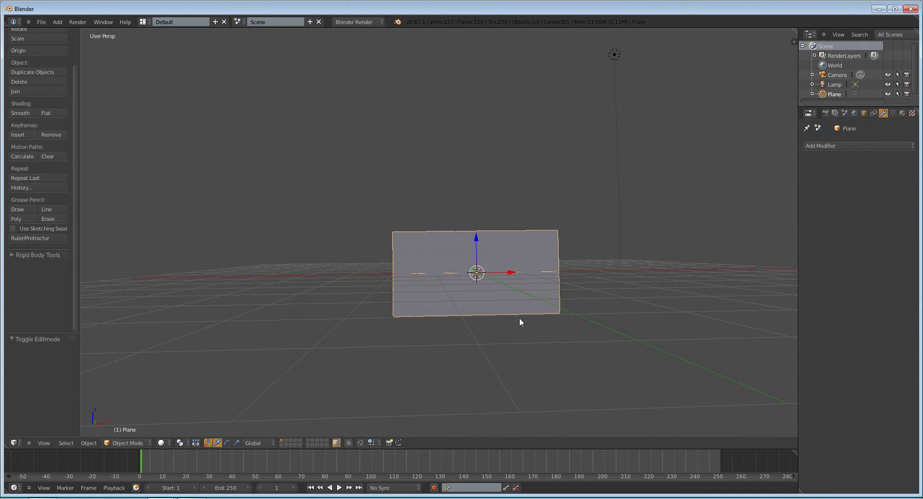
# - Align the camera to the current view, then nudge and tilt it to frame the plane
pyautogui.click(44, 442)
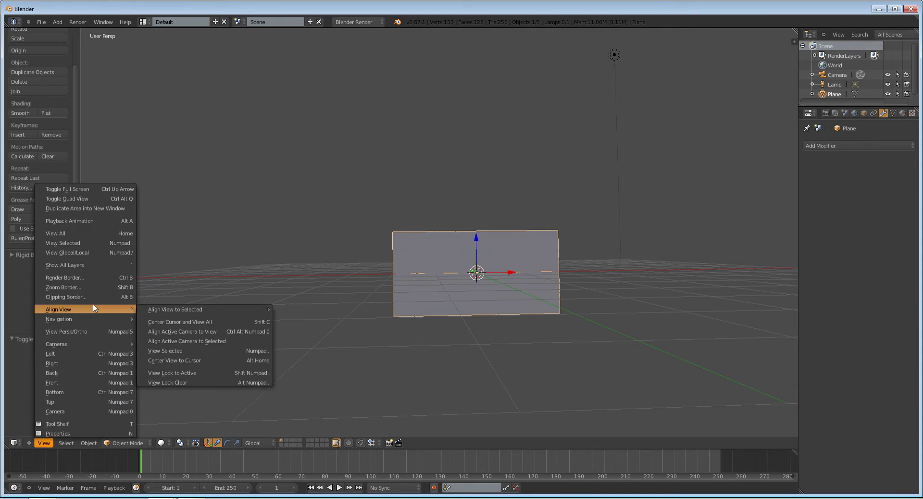
pyautogui.moveTo(92, 308)
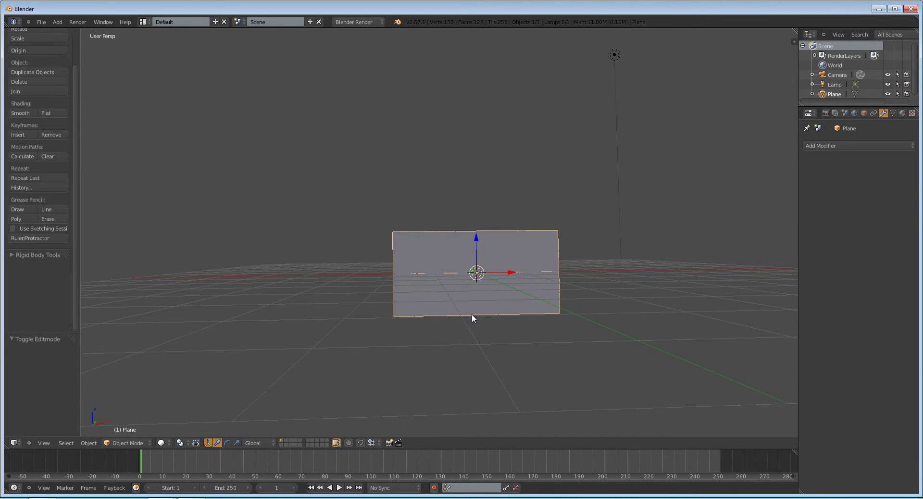
pyautogui.press('ctrl+alt+KP_0')
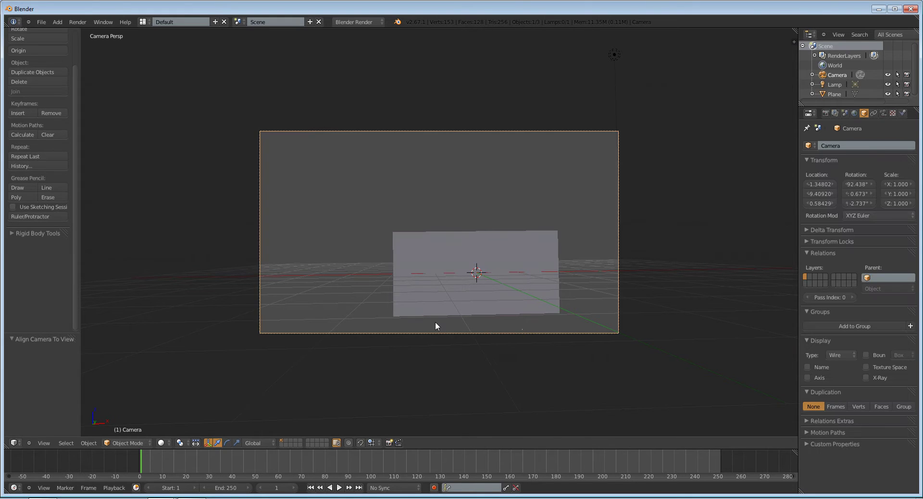
pyautogui.press('g')
pyautogui.click(496, 356)
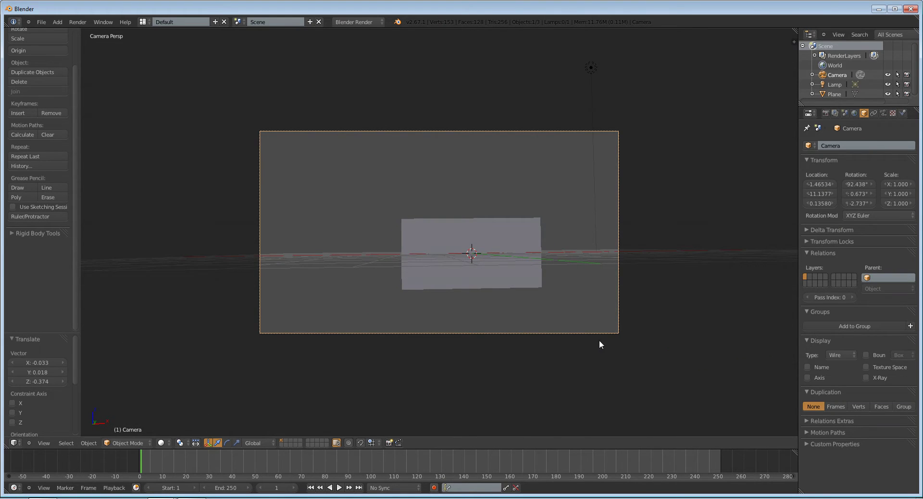
pyautogui.press('r')
pyautogui.click(653, 330)
# - Raise the plane about 1.5 units within the camera frame
pyautogui.rightClick(456, 260)
pyautogui.press('g')
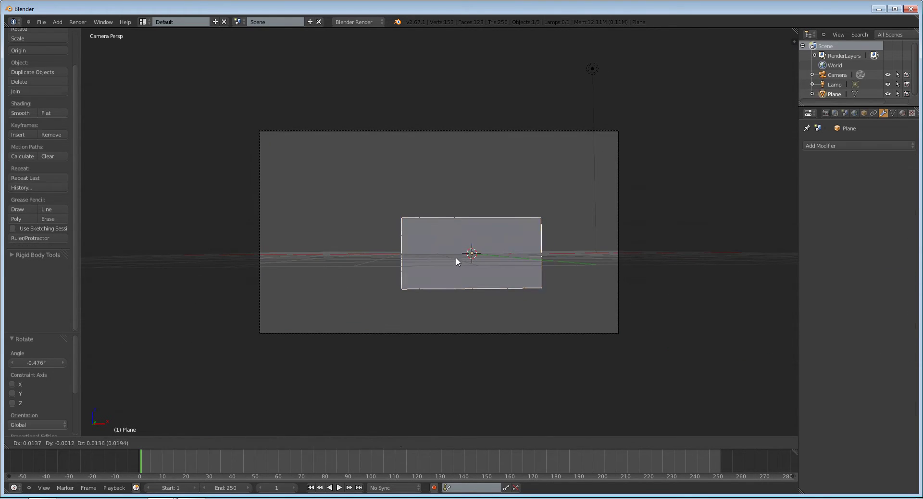
pyautogui.click(440, 206)
# - Add a cylinder and thin it in X and Y to form a pole
pyautogui.hotkey('shift', 'a')
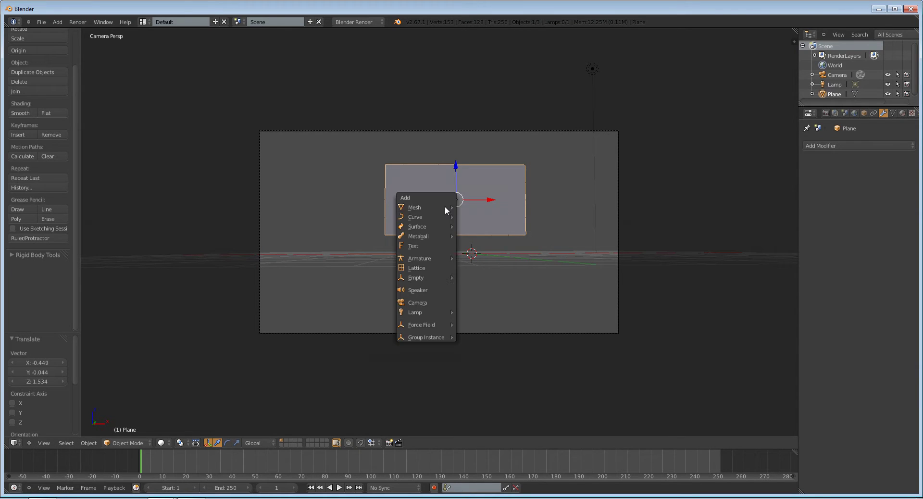
pyautogui.moveTo(448, 206)
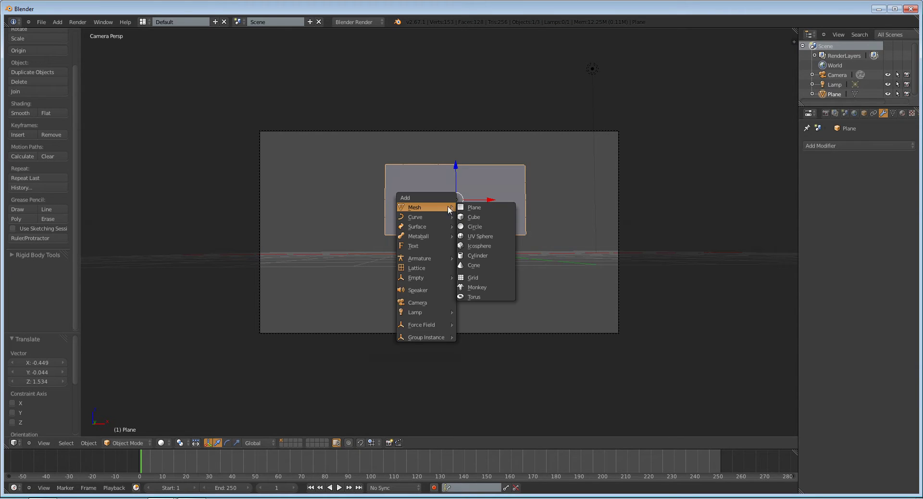
pyautogui.click(487, 255)
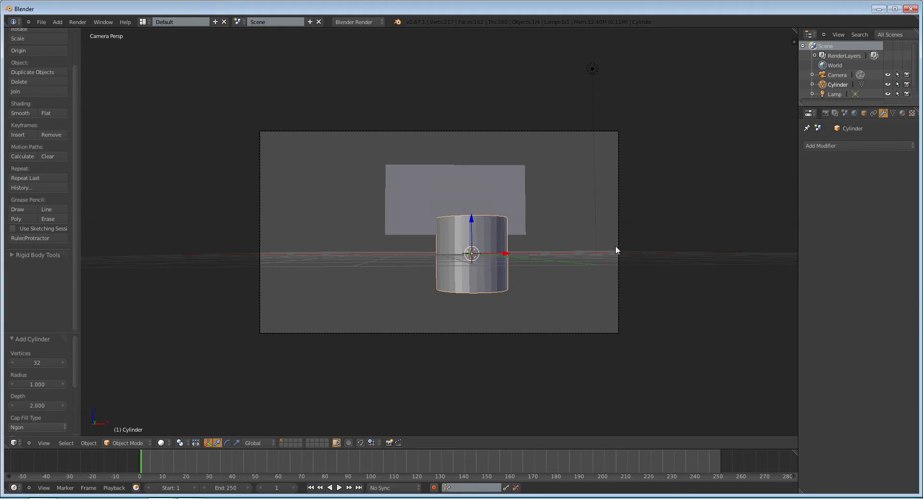
pyautogui.press('s')
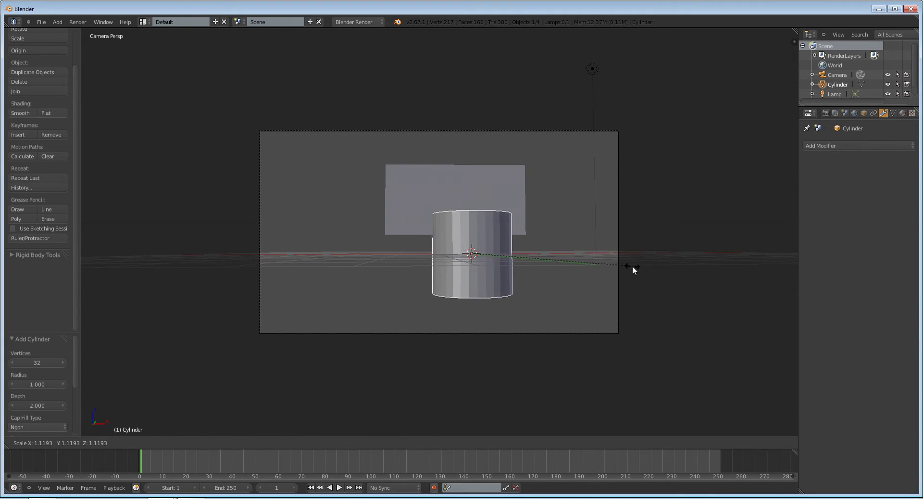
pyautogui.hotkey('shift', 'z')
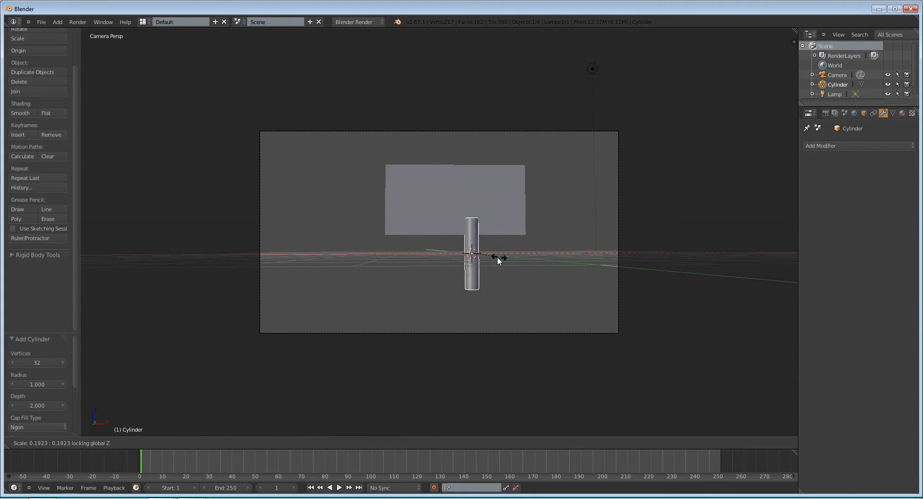
pyautogui.click(481, 255)
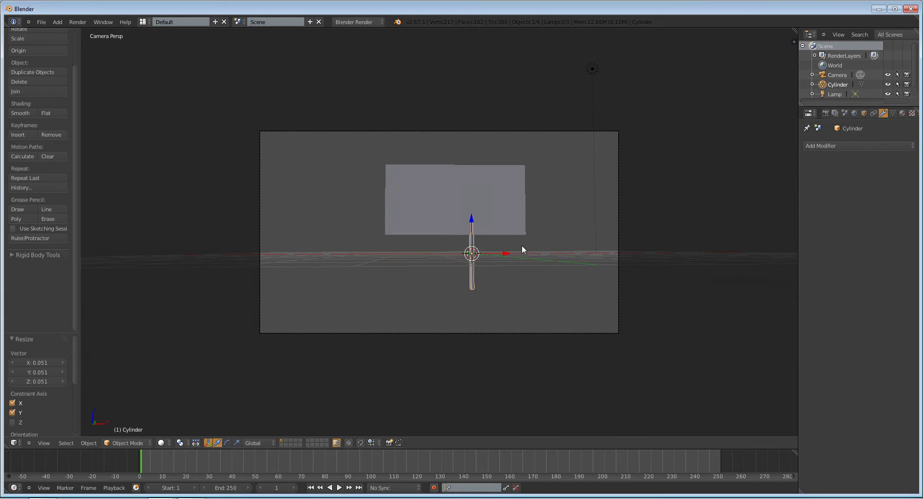
# - Move the pole along X to the plane's left edge
pyautogui.moveTo(521, 247); pyautogui.dragTo(511, 279, button='middle')
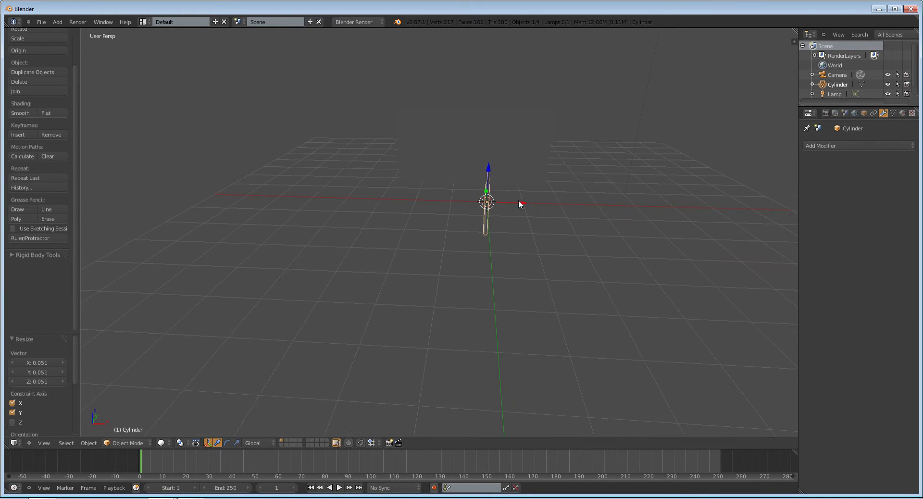
pyautogui.press('g')
pyautogui.press('x')
pyautogui.click(438, 208)
pyautogui.moveTo(437, 208); pyautogui.dragTo(540, 206, button='middle')
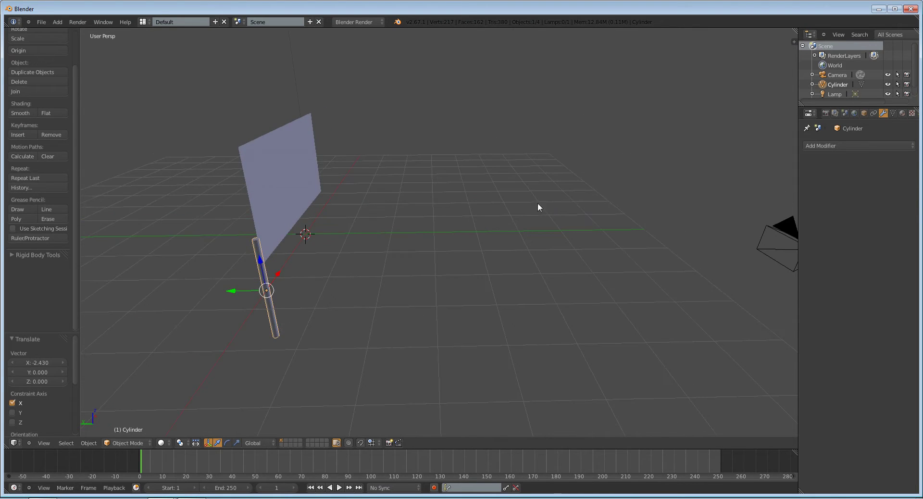
# - Raise the pole's top vertices up to the flag's top edge
pyautogui.press('Tab')
pyautogui.press('a')
pyautogui.press('b')
pyautogui.moveTo(235, 201); pyautogui.dragTo(274, 226)
pyautogui.press('g')
pyautogui.press('z')
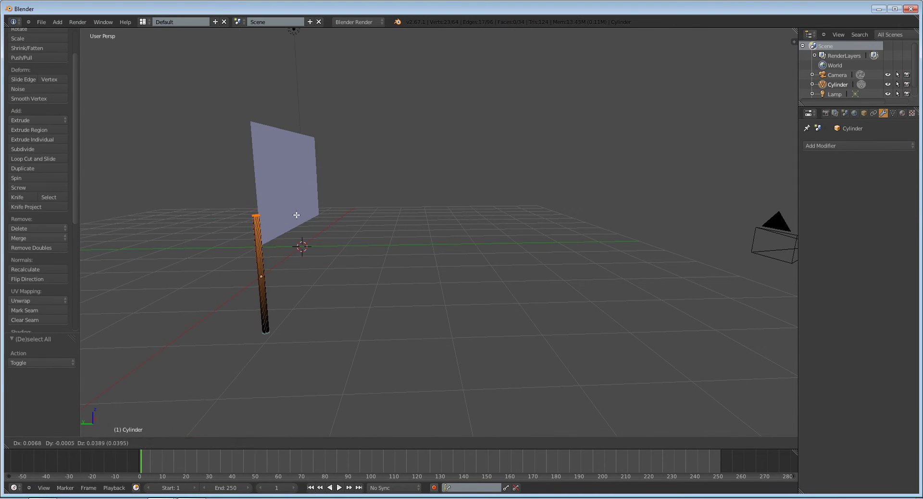
pyautogui.click(298, 117)
pyautogui.press('Tab')
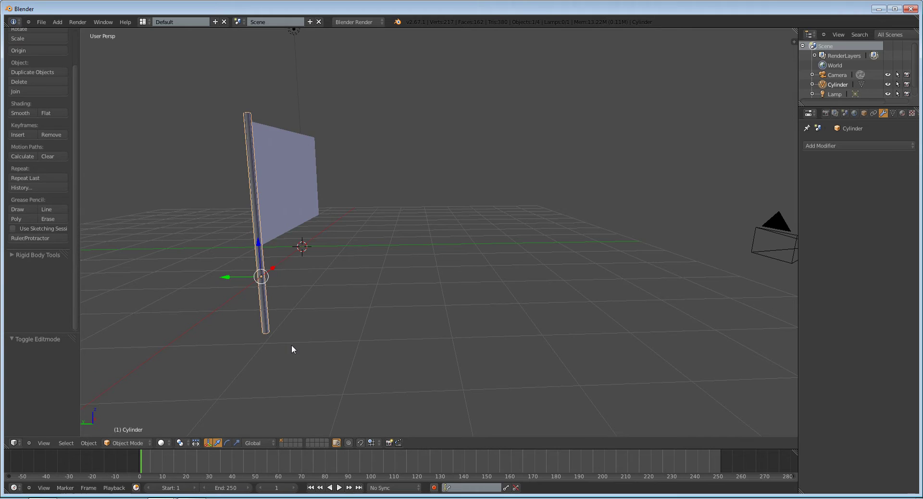
# - Extend the pole's bottom vertices well below the flag
pyautogui.press('KP_0')
pyautogui.press('Tab')
pyautogui.press('a')
pyautogui.press('b')
pyautogui.moveTo(366, 273); pyautogui.dragTo(444, 303)
pyautogui.press('g')
pyautogui.press('z')
pyautogui.click(404, 402)
pyautogui.press('Tab')
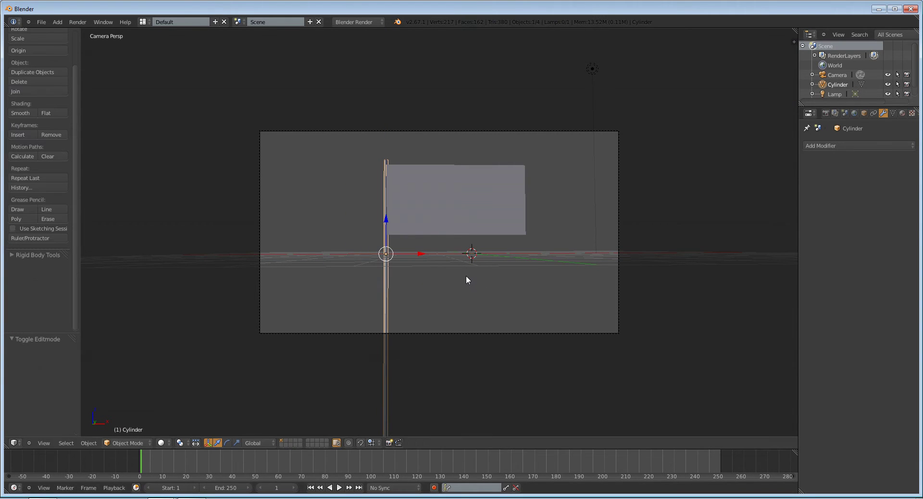
# - Shift the whole pole vertically into its final position
pyautogui.press('g')
pyautogui.press('z')
pyautogui.click(418, 251)
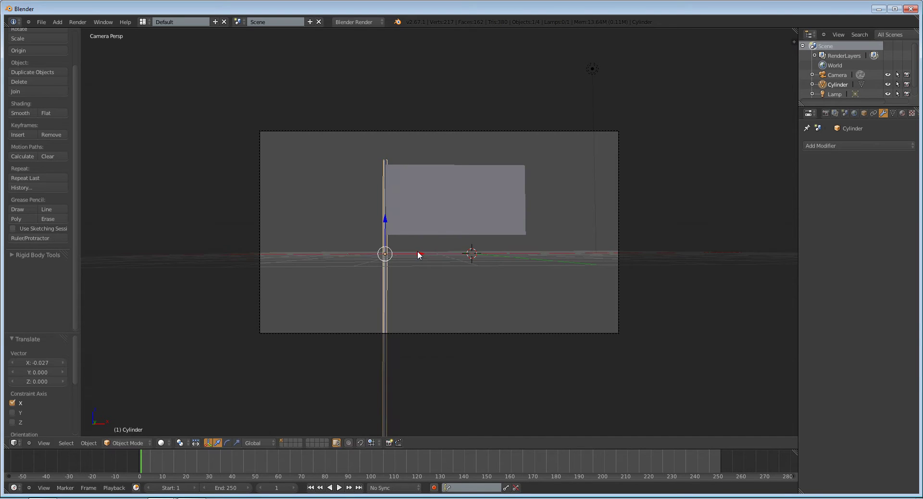
pyautogui.moveTo(413, 254); pyautogui.dragTo(580, 301, button='middle')
# - Raise the pole's top vertices higher in wireframe view
pyautogui.scroll(2, 582, 304)
pyautogui.press('Tab')
pyautogui.scroll(2, 589, 307)
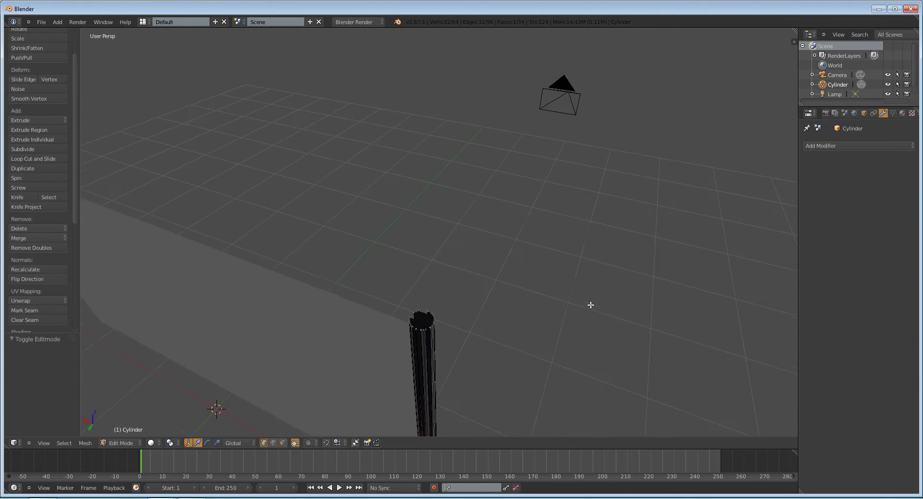
pyautogui.press('a')
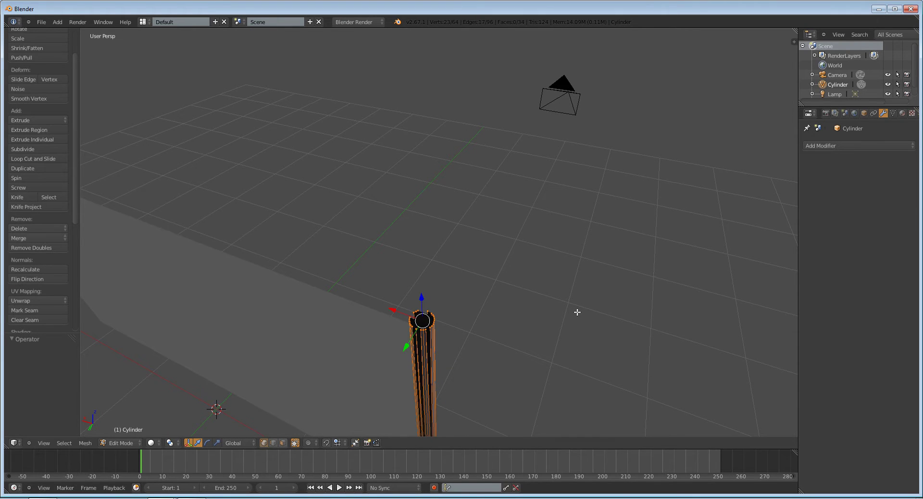
pyautogui.scroll(-5, 578, 313)
pyautogui.scroll(4, 578, 314)
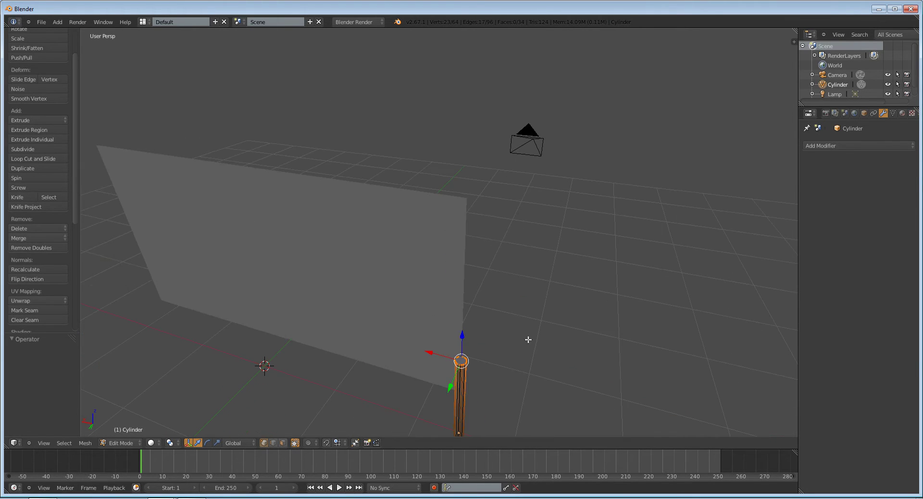
pyautogui.press('a')
pyautogui.press('z')
pyautogui.press('a')
pyautogui.press('z')
pyautogui.press('g')
pyautogui.press('z')
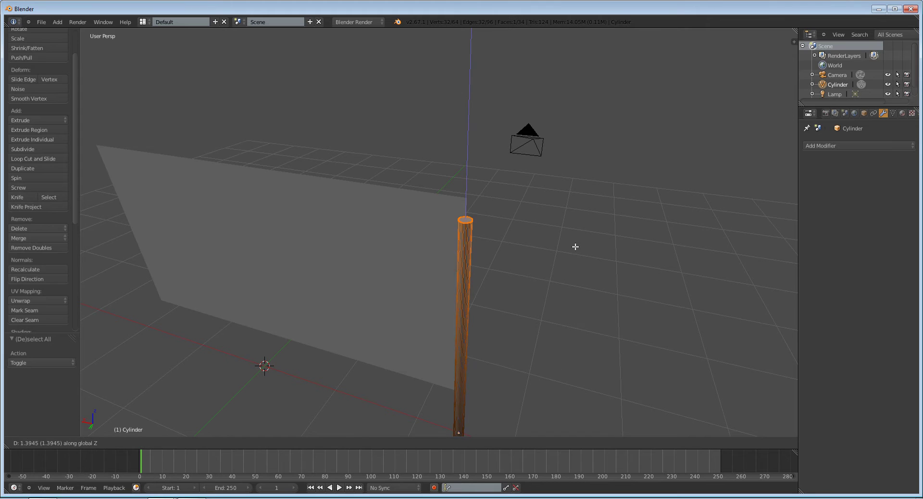
pyautogui.click(579, 214)
pyautogui.press('Tab')
# - Extend the pole's bottom about 2.5 units further down
pyautogui.scroll(-3, 584, 299)
pyautogui.moveTo(584, 298)
pyautogui.mouseDown(button='middle')
pyautogui.moveTo(564, 252)
pyautogui.moveTo(451, 332)
pyautogui.moveTo(432, 310)
pyautogui.mouseUp(button='middle')
pyautogui.press('KP_0')
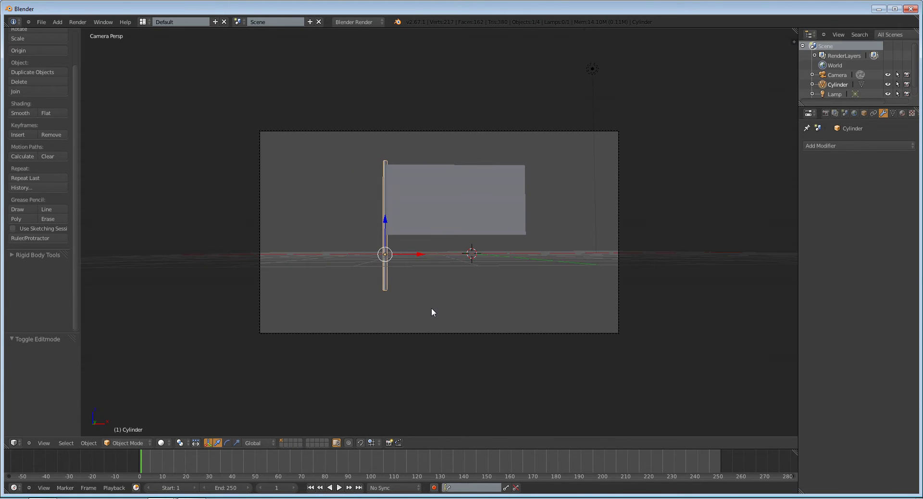
pyautogui.press('Tab')
pyautogui.press('a')
pyautogui.press('z')
pyautogui.press('b')
pyautogui.moveTo(364, 278); pyautogui.dragTo(408, 307)
pyautogui.press('g')
pyautogui.press('z')
pyautogui.click(478, 394)
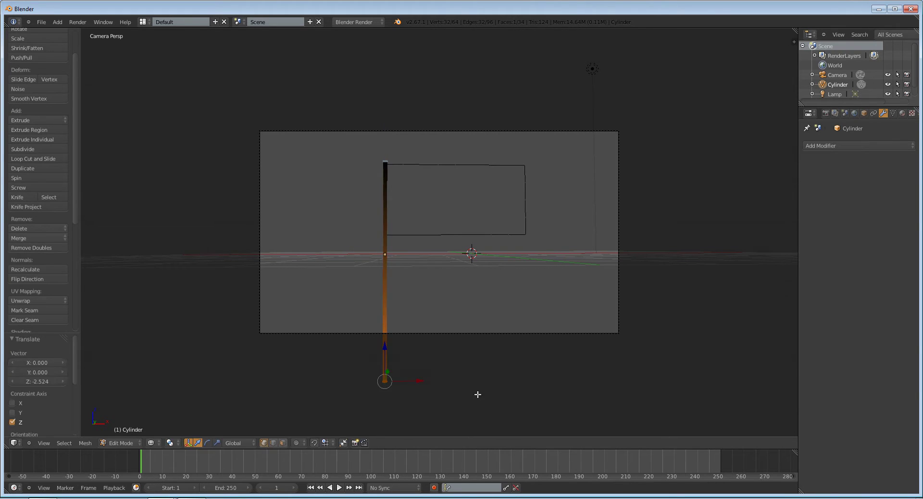
pyautogui.press('Tab')
pyautogui.press('z')
# - Move the camera up and closer so the flag fills the shot
pyautogui.rightClick(558, 334)
pyautogui.press('g')
pyautogui.press('z')
pyautogui.press('z')
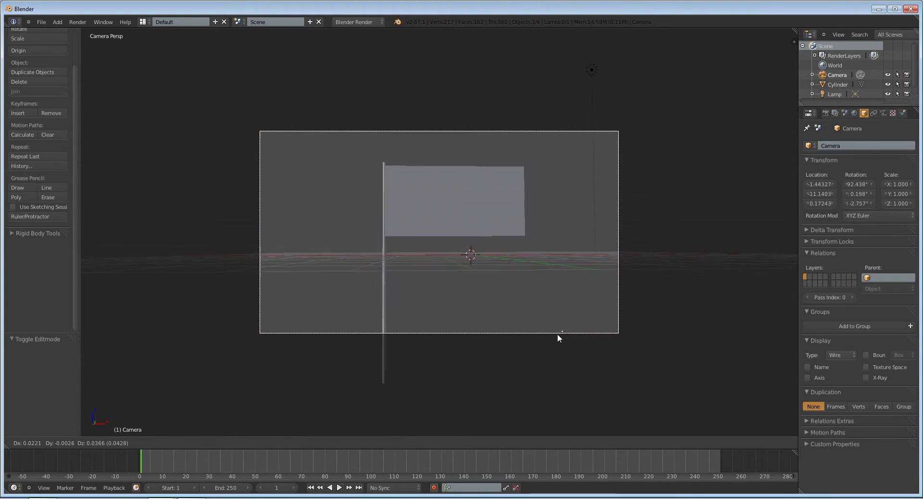
pyautogui.click(563, 276)
pyautogui.press('g')
pyautogui.click(557, 257)
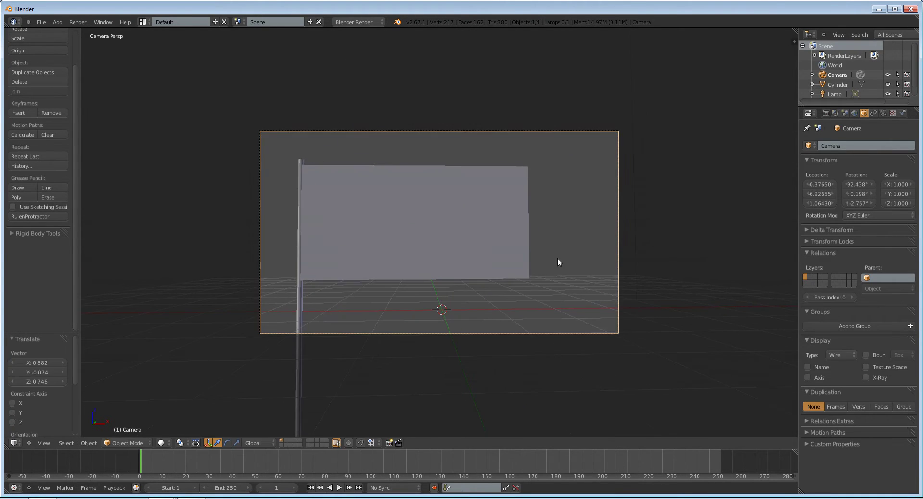
pyautogui.rightClick(474, 204)
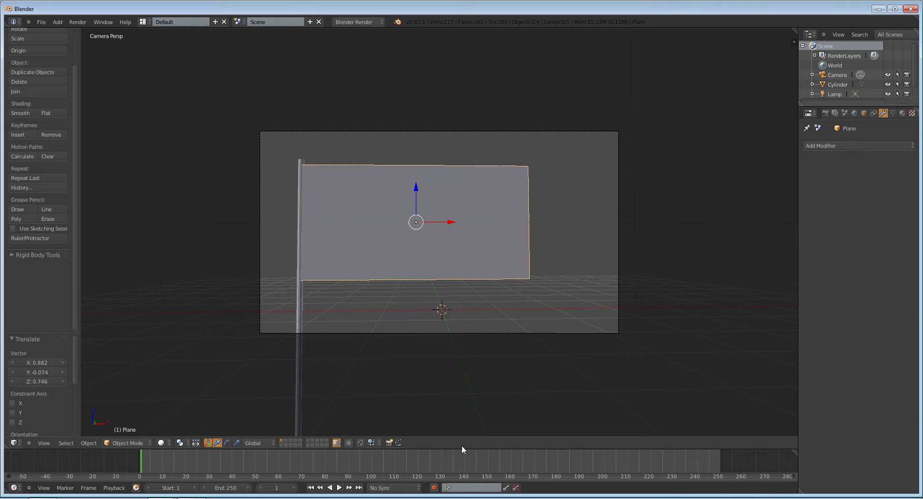
# - In Edit Mode, box-select the flag's left column of vertices beside the pole
pyautogui.press('Tab')
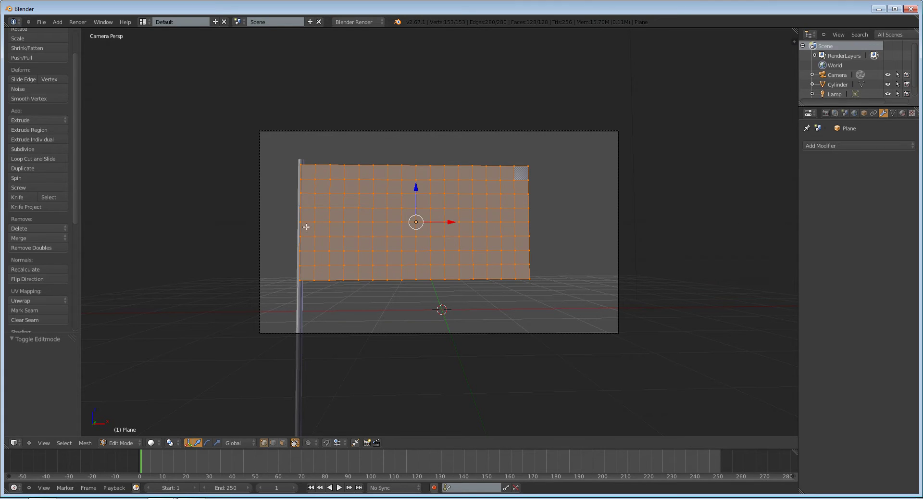
pyautogui.press('Tab')
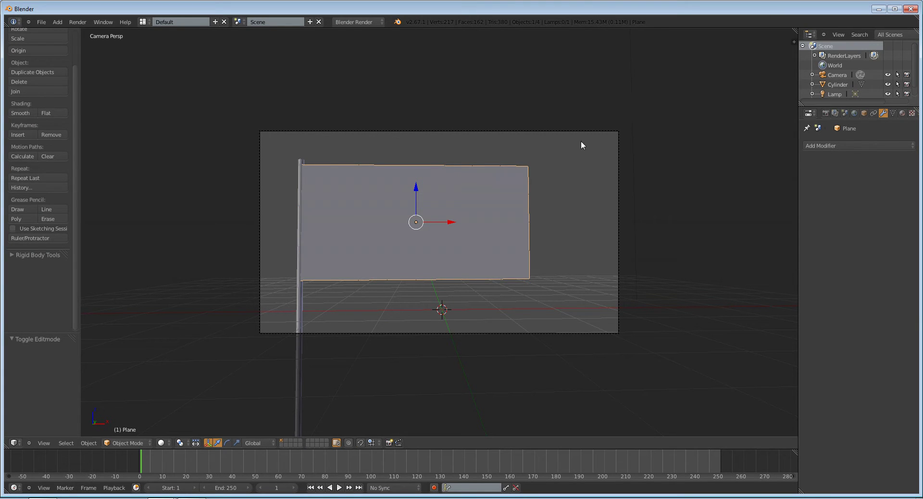
pyautogui.press('Tab')
pyautogui.press('a')
pyautogui.press('b')
pyautogui.moveTo(257, 96); pyautogui.dragTo(307, 350)
pyautogui.press('Tab')
pyautogui.press('Tab')
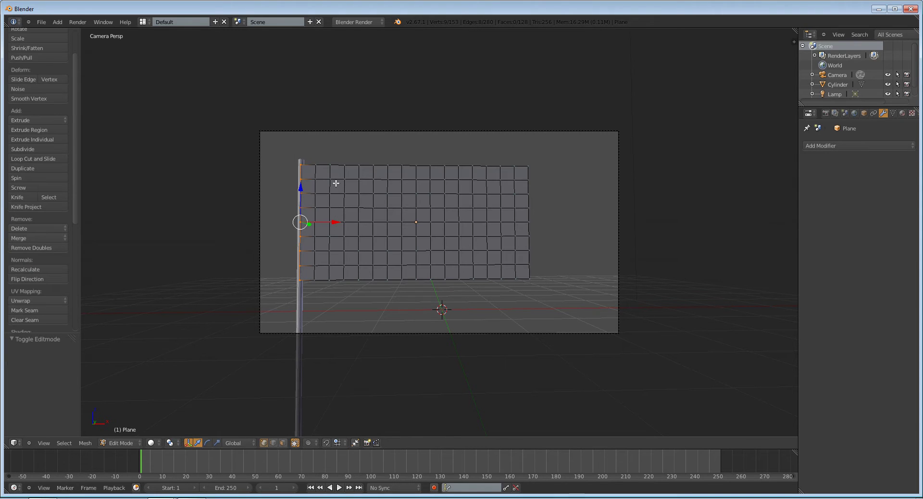
pyautogui.press('a')
pyautogui.press('b')
pyautogui.moveTo(267, 133); pyautogui.dragTo(305, 369)
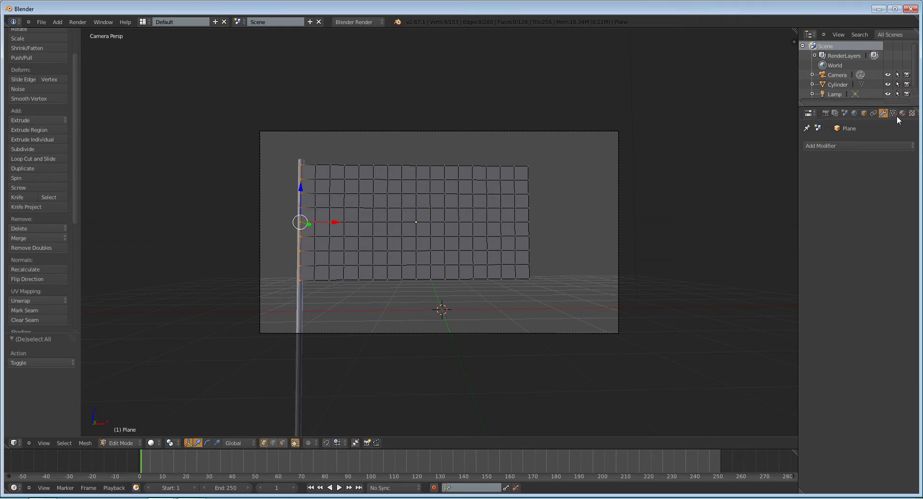
# - Add a vertex group 'Group' for the pole-side vertices and return to Object Mode
pyautogui.click(893, 114)
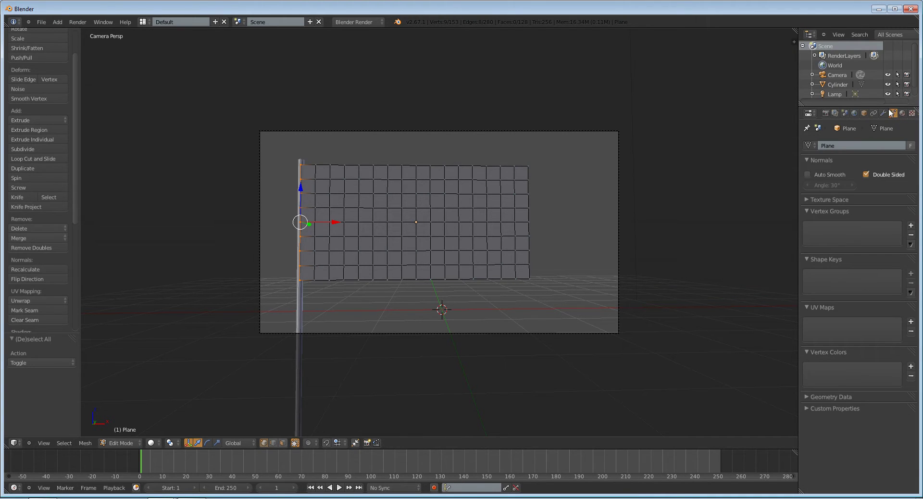
pyautogui.click(911, 226)
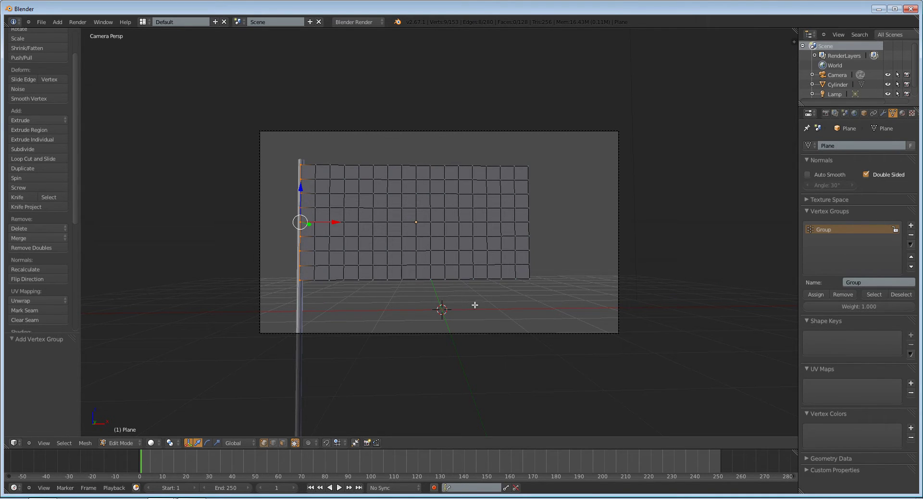
pyautogui.press('Tab')
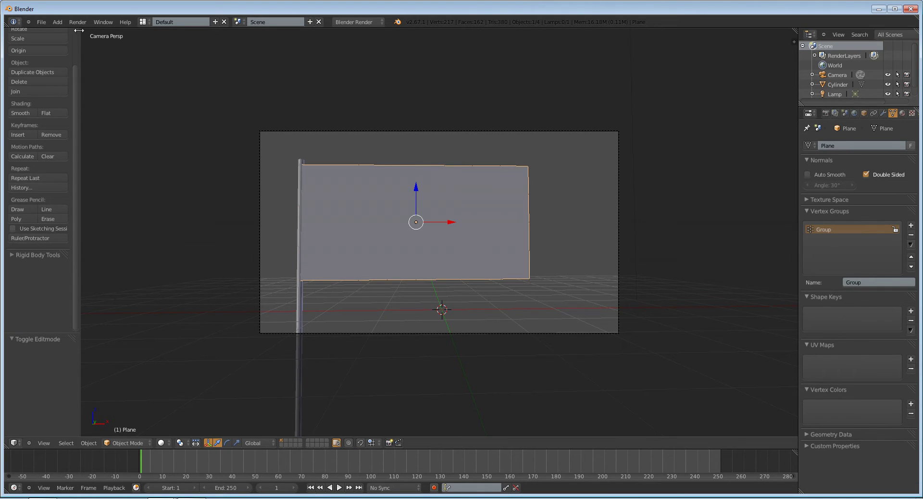
# - Apply smooth shading to the flag and widen the properties panel
pyautogui.click(25, 114)
pyautogui.scroll(-3, 866, 113)
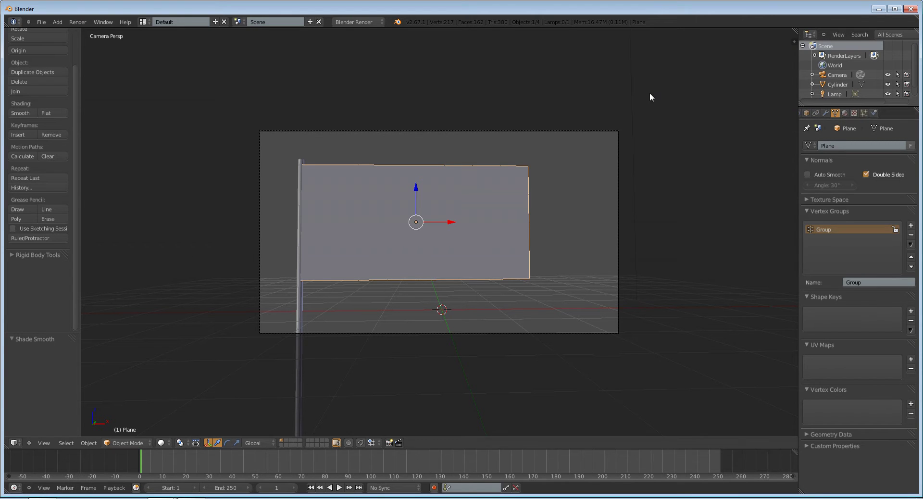
pyautogui.moveTo(798, 96); pyautogui.dragTo(766, 96)
pyautogui.scroll(2, 463, 234)
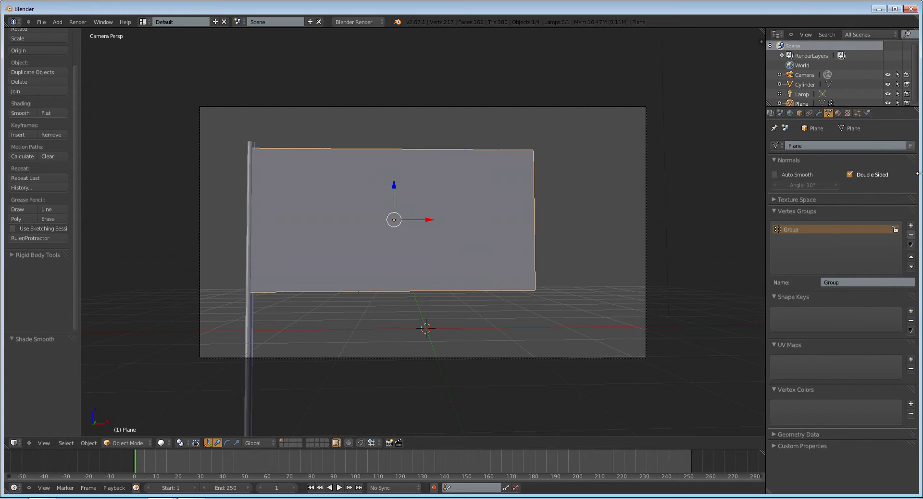
# - Add Cloth physics pinned by the 'Group' vertex group, then play the animation
pyautogui.click(866, 112)
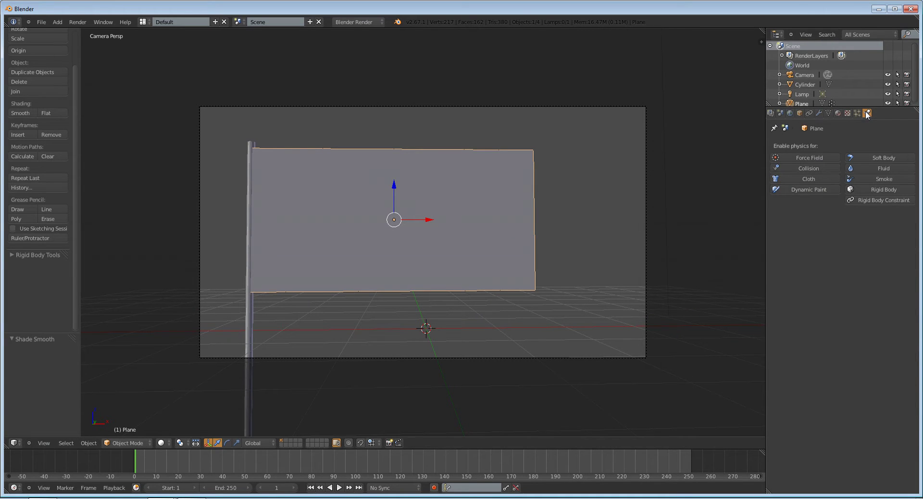
pyautogui.click(811, 180)
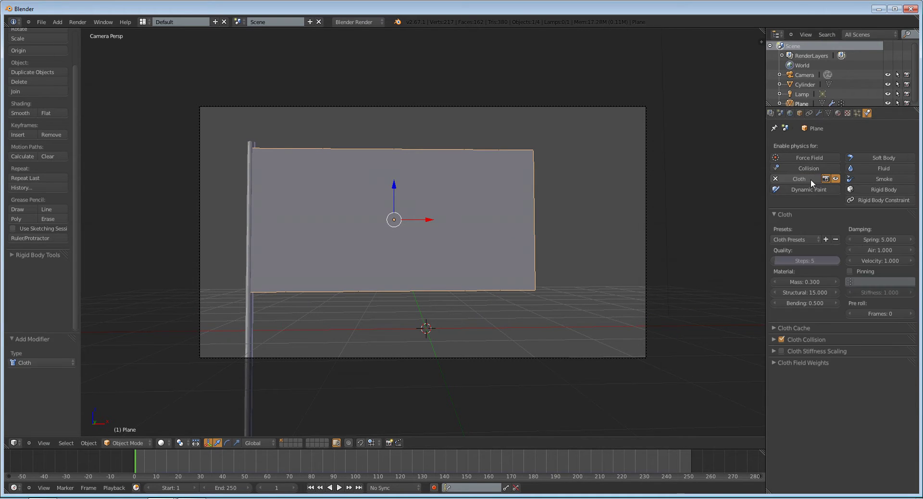
pyautogui.click(855, 273)
pyautogui.click(871, 282)
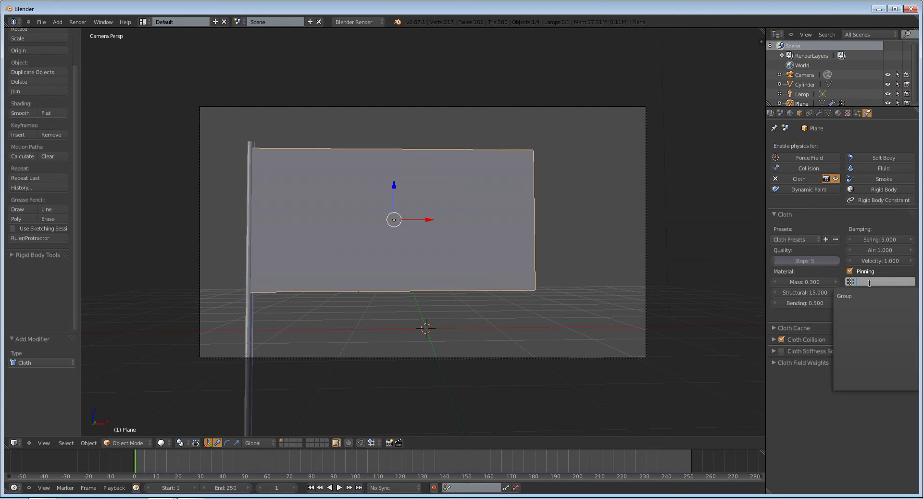
pyautogui.click(867, 295)
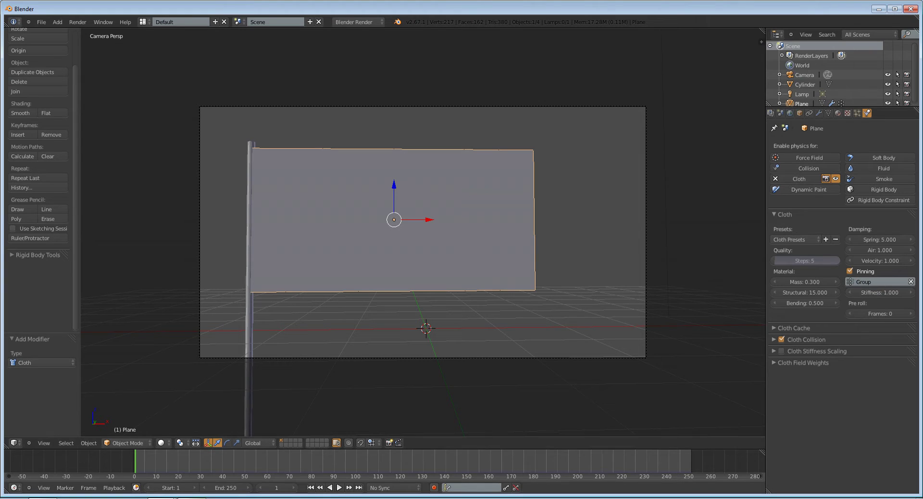
pyautogui.click(340, 487)
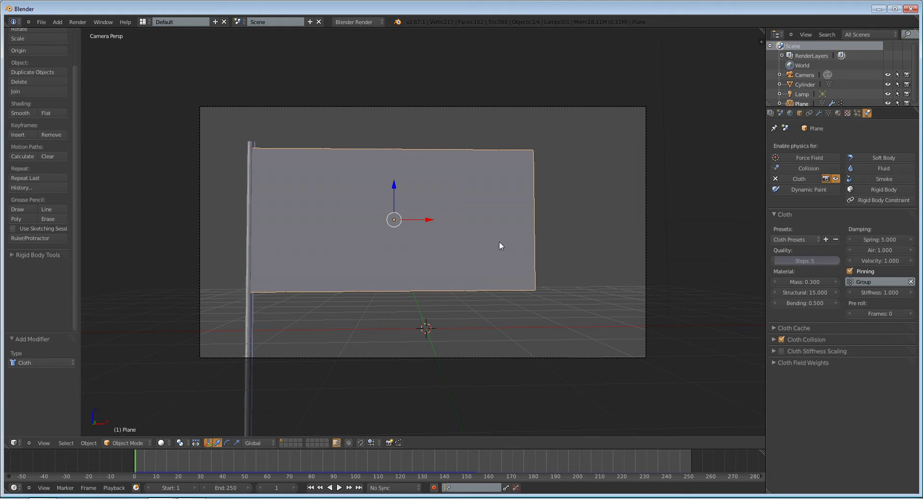
# - Enable cloth self collision and play the animation to test it
pyautogui.click(774, 339)
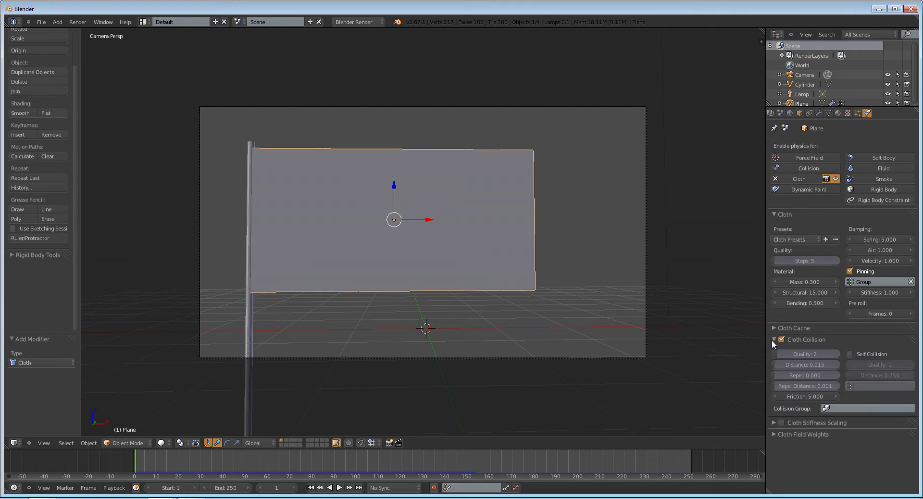
pyautogui.click(850, 354)
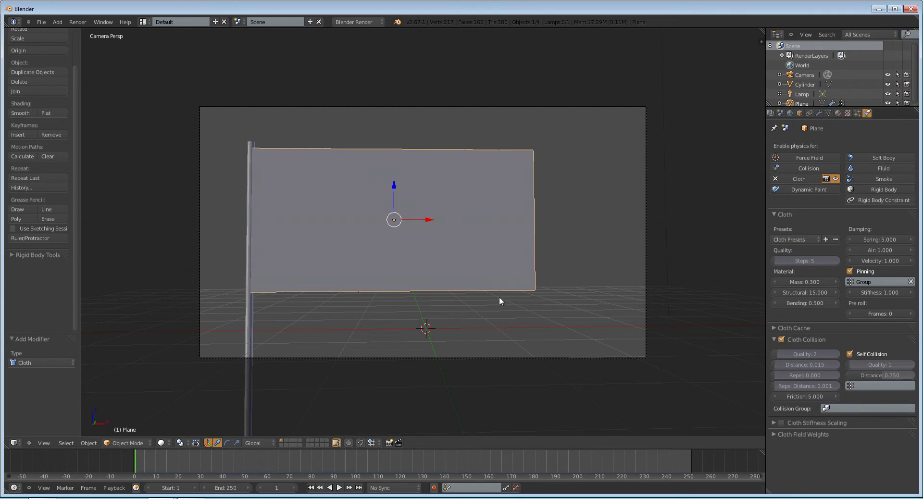
pyautogui.hotkey('alt', 'a')
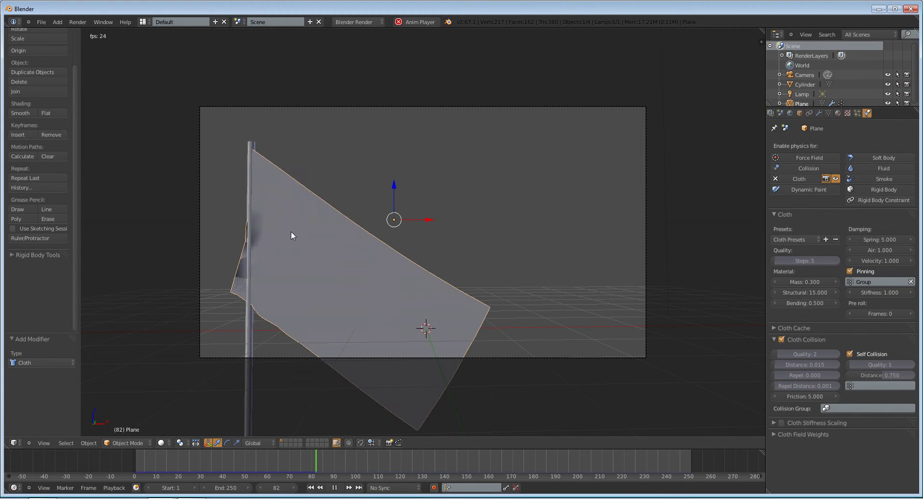
pyautogui.press('Escape')
# - Subdivide the whole flag mesh and play the cloth simulation to test it
pyautogui.press('z')
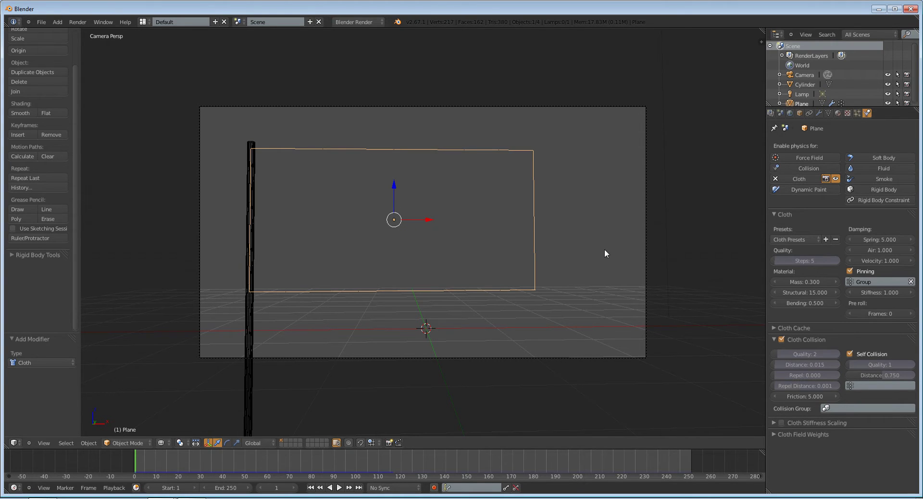
pyautogui.press('z')
pyautogui.press('Tab')
pyautogui.press('a')
pyautogui.press('w')
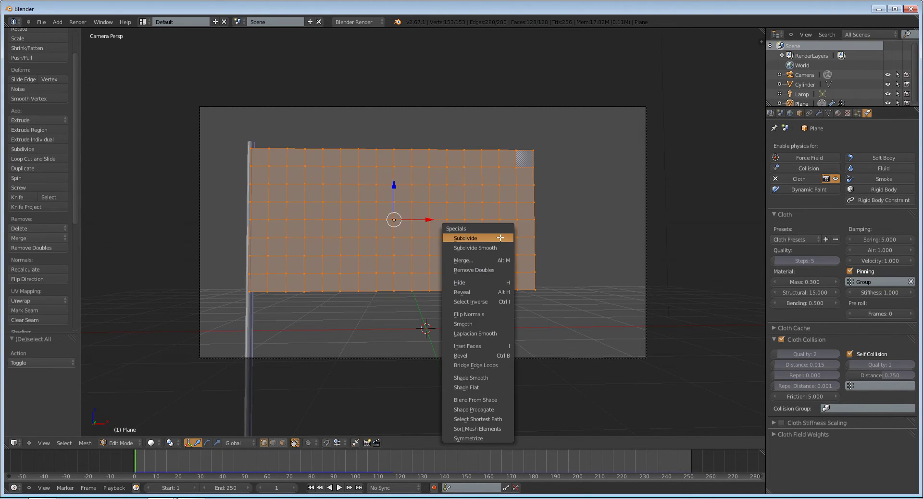
pyautogui.click(500, 238)
pyautogui.press('Tab')
pyautogui.hotkey('alt', 'a')
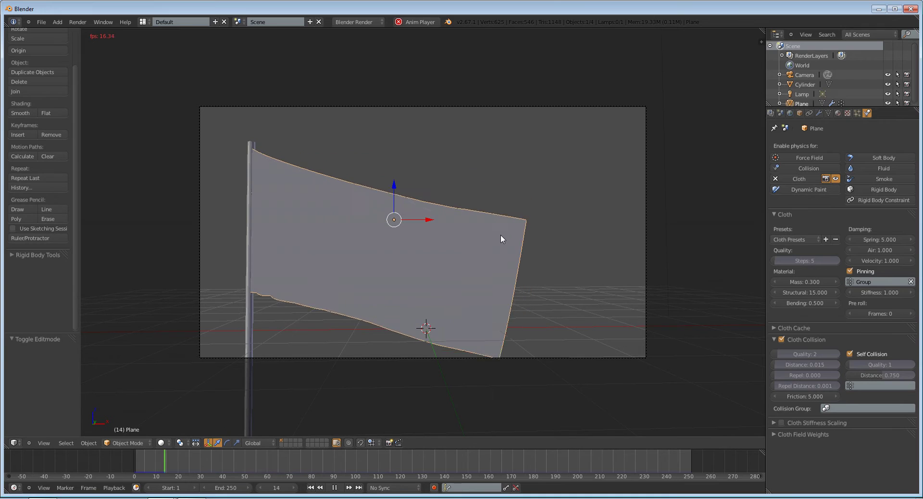
pyautogui.press('Escape')
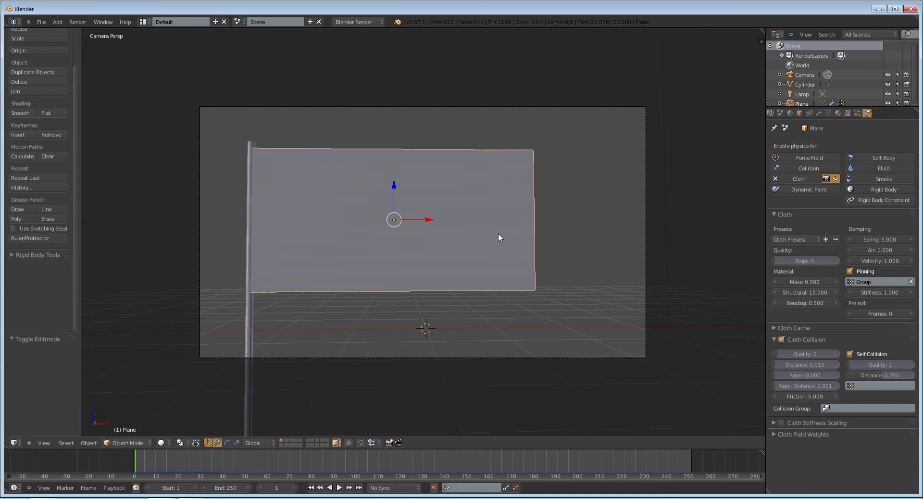
# - Undo the flag subdivision and give the flag flat shading
pyautogui.press('Tab')
pyautogui.hotkey('ctrl', 'z')
pyautogui.hotkey('ctrl', 'z')
pyautogui.click(47, 112)
# - Add a Wind force field to the scene
pyautogui.moveTo(419, 287); pyautogui.dragTo(491, 319, button='middle')
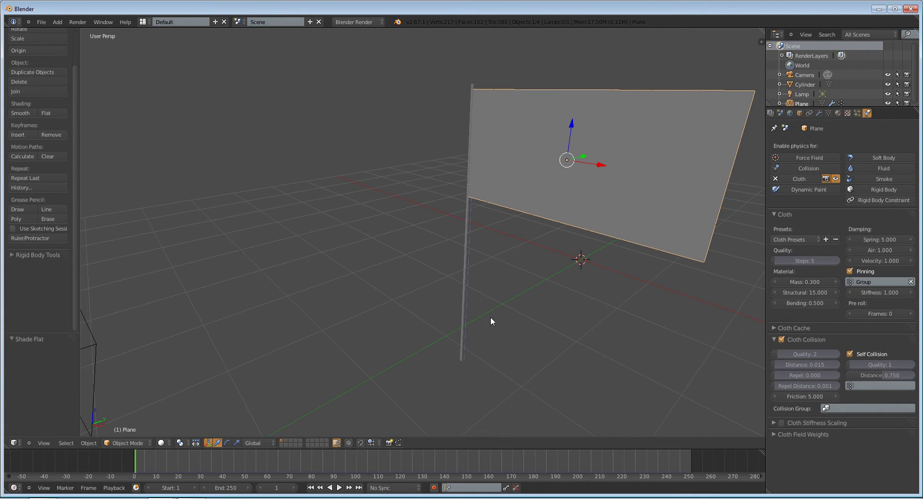
pyautogui.moveTo(552, 258); pyautogui.dragTo(578, 277, button='middle')
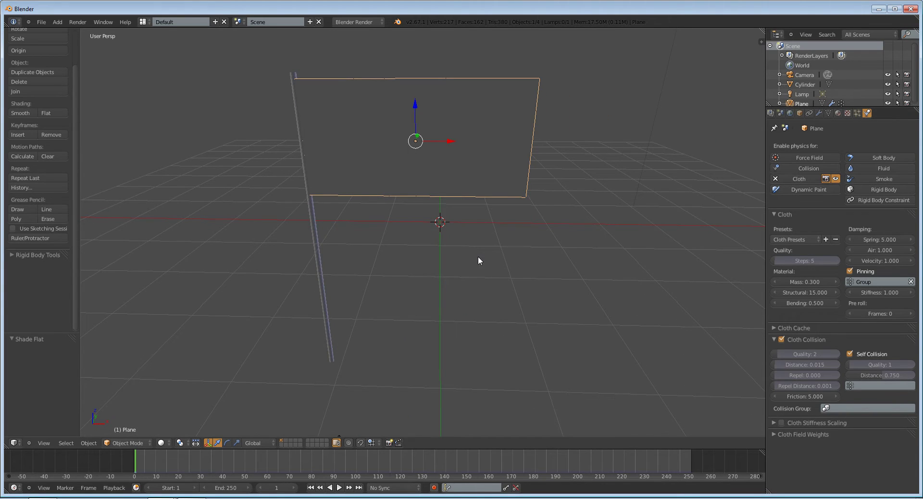
pyautogui.hotkey('shift', 'a')
pyautogui.moveTo(459, 374)
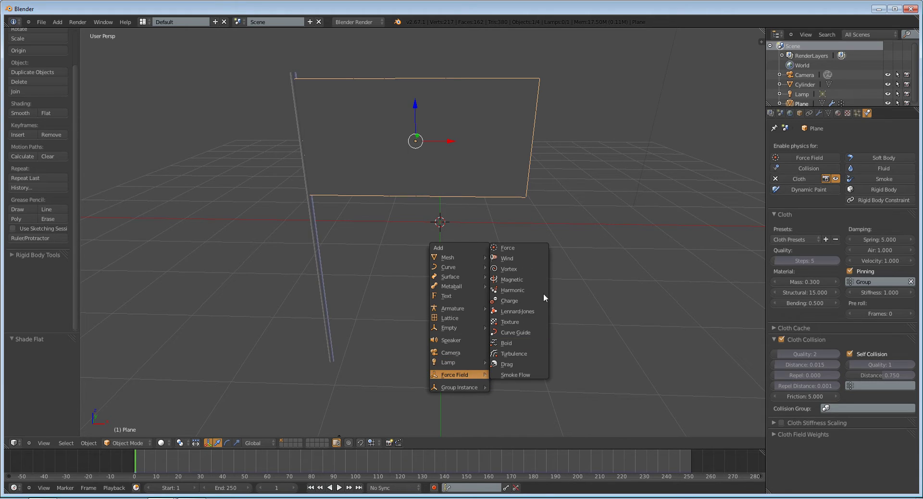
pyautogui.click(508, 258)
# - Rotate the wind field about 81° on Y, move it beside the flag, and turn it slightly on Z
pyautogui.moveTo(466, 278); pyautogui.dragTo(497, 246, button='middle')
pyautogui.press('r')
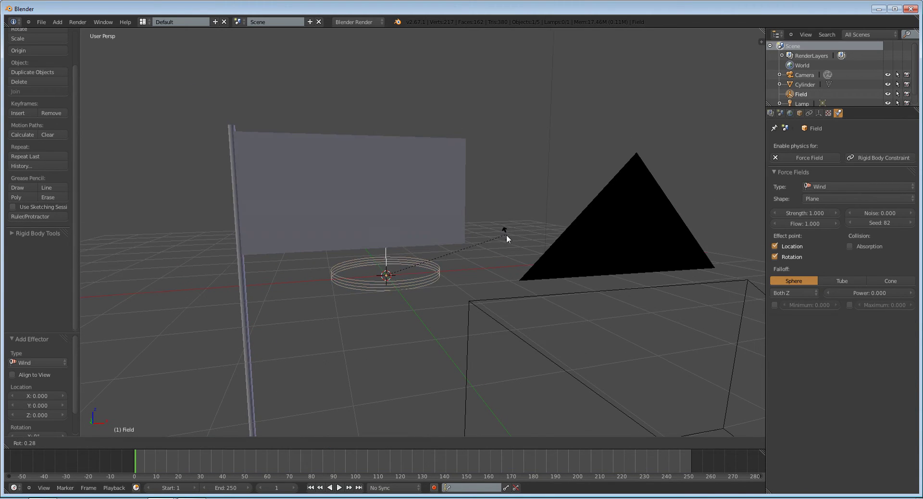
pyautogui.press('y')
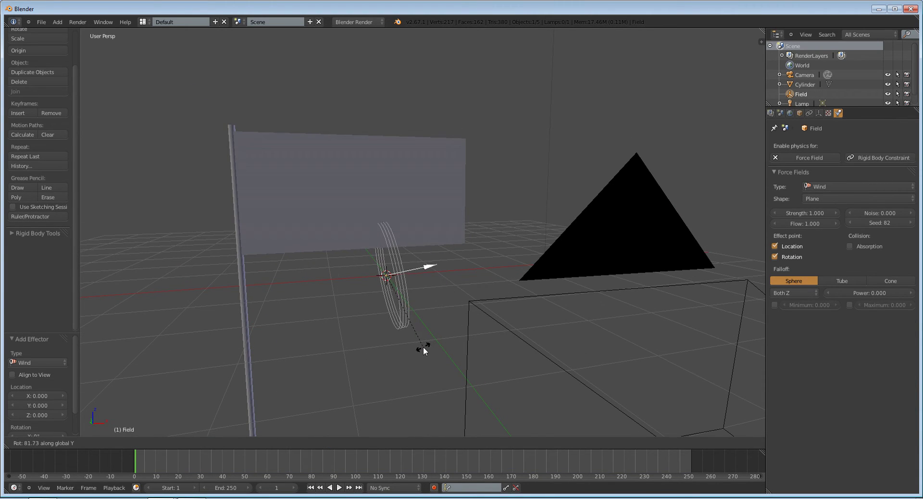
pyautogui.click(425, 348)
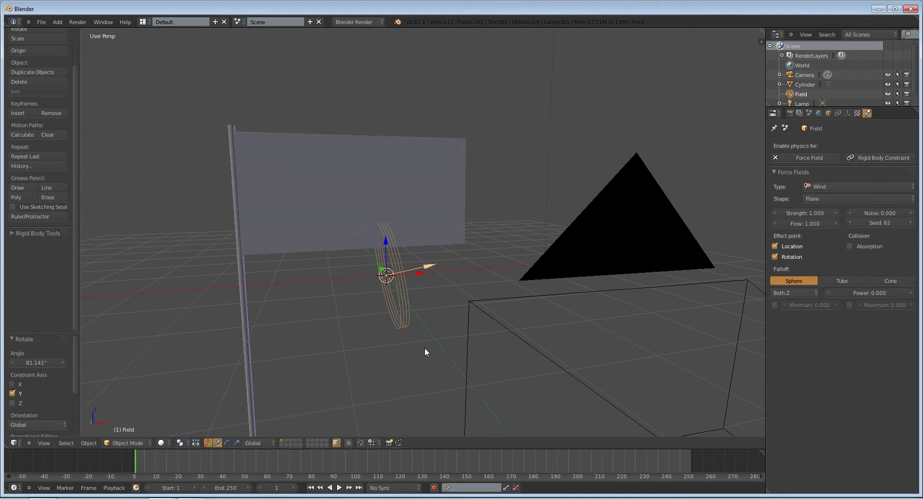
pyautogui.moveTo(426, 273); pyautogui.dragTo(142, 317)
pyautogui.moveTo(143, 316); pyautogui.dragTo(331, 366, button='middle')
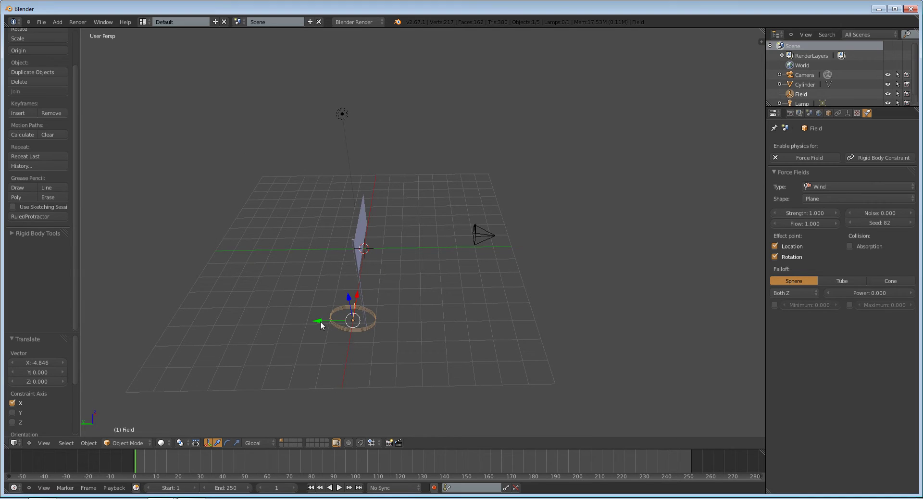
pyautogui.moveTo(321, 321); pyautogui.dragTo(325, 322)
pyautogui.press('r')
pyautogui.press('z')
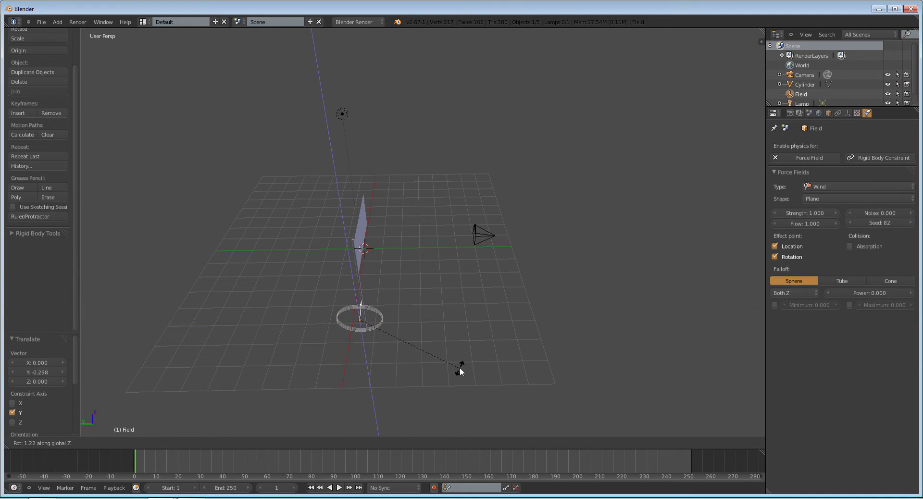
pyautogui.click(463, 363)
pyautogui.moveTo(468, 367); pyautogui.dragTo(380, 331, button='middle')
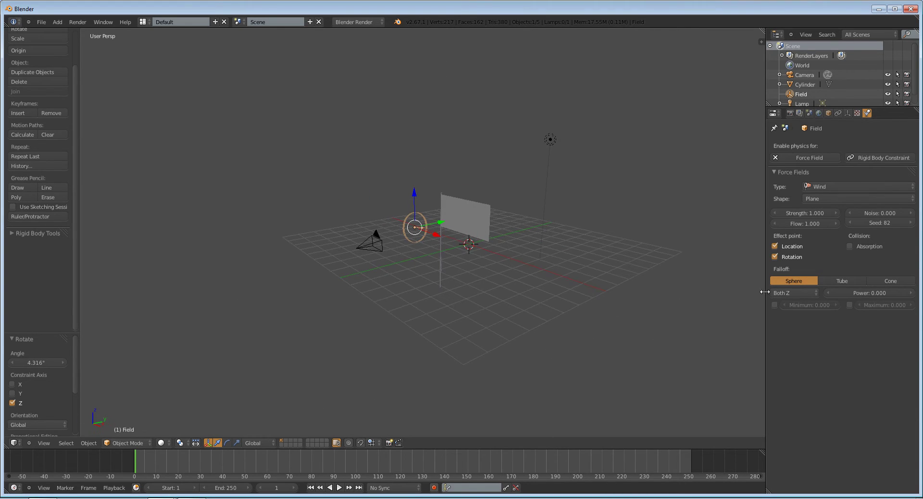
# - Set the wind Strength to 200 and Noise to 1, then look through the camera
pyautogui.click(801, 212)
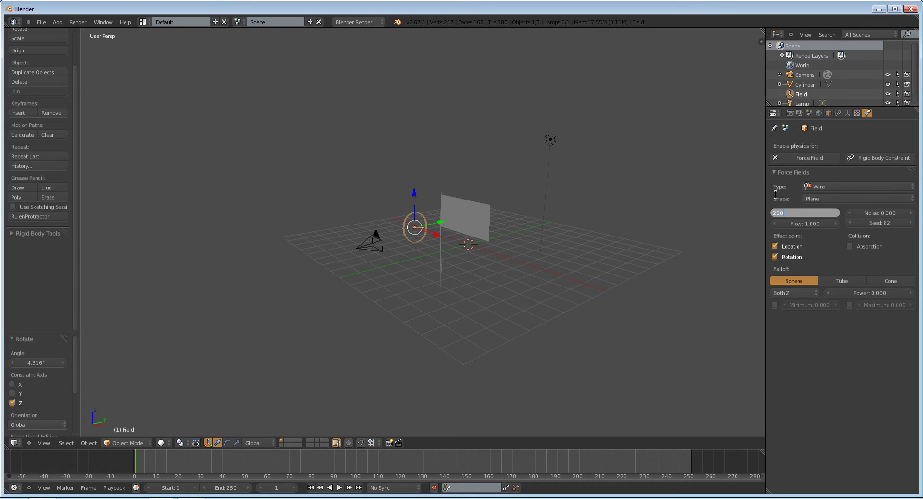
pyautogui.press('Return')
pyautogui.click(873, 211)
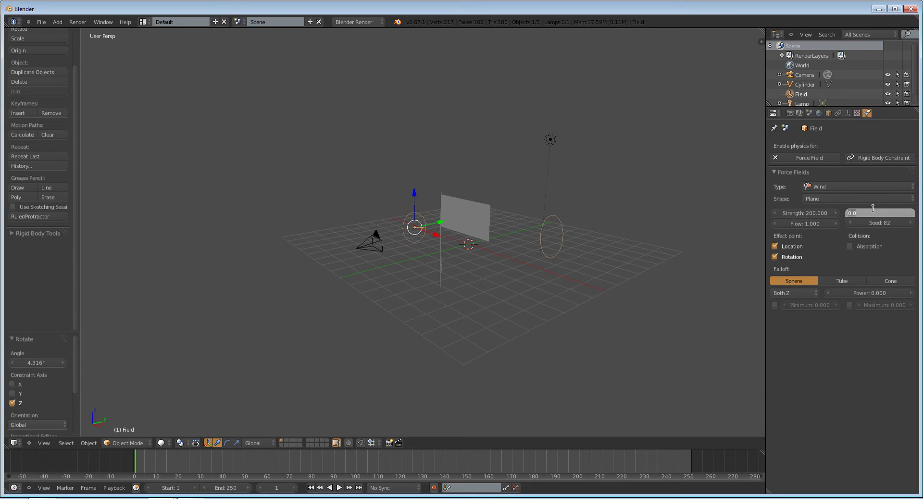
pyautogui.write('1')
pyautogui.press('Return')
pyautogui.press('KP_0')
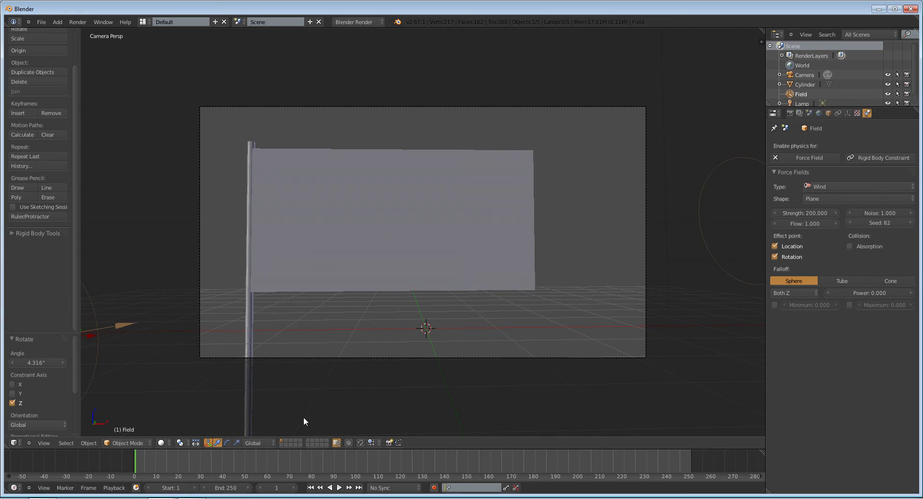
# - Watch the flag billow in the wind, then switch it to smooth shading and replay
pyautogui.hotkey('alt', 'a')
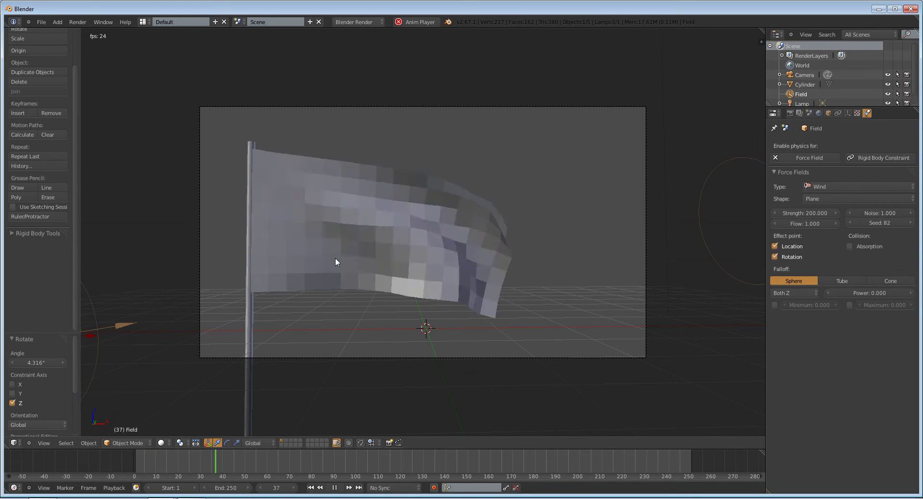
pyautogui.rightClick(335, 258)
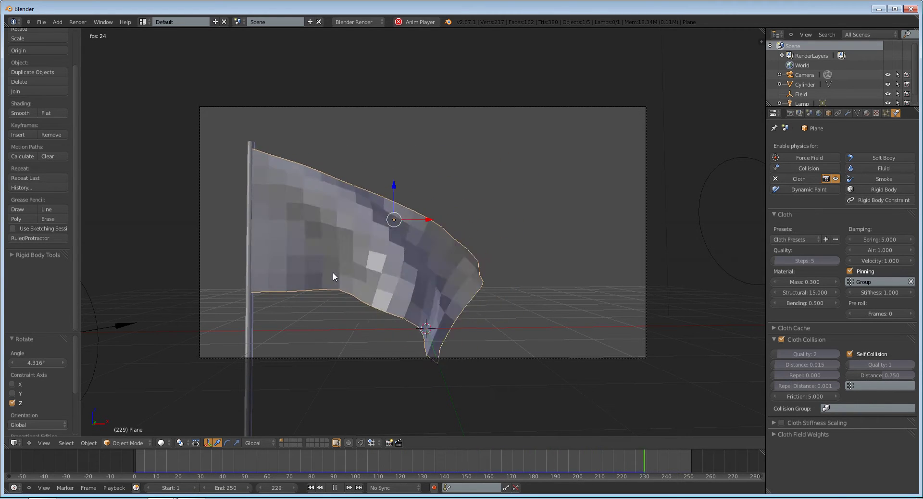
pyautogui.press('Escape')
pyautogui.click(20, 113)
pyautogui.hotkey('alt', 'a')
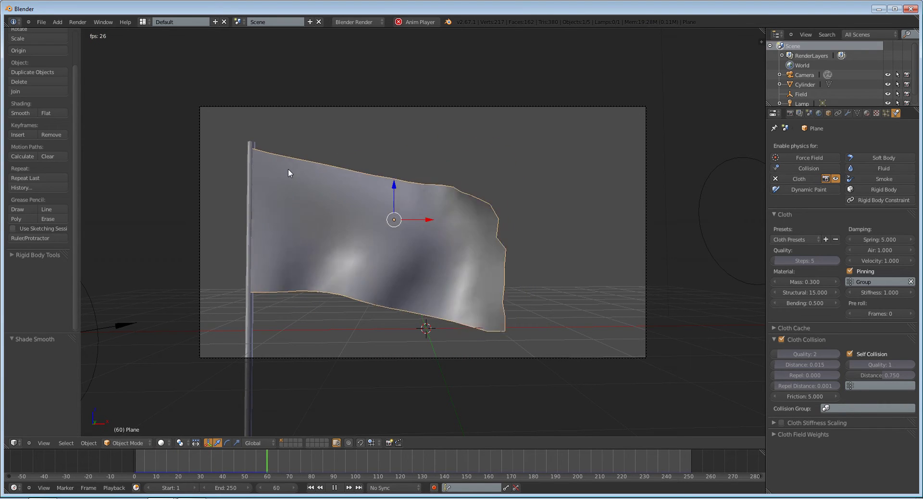
pyautogui.press('Escape')
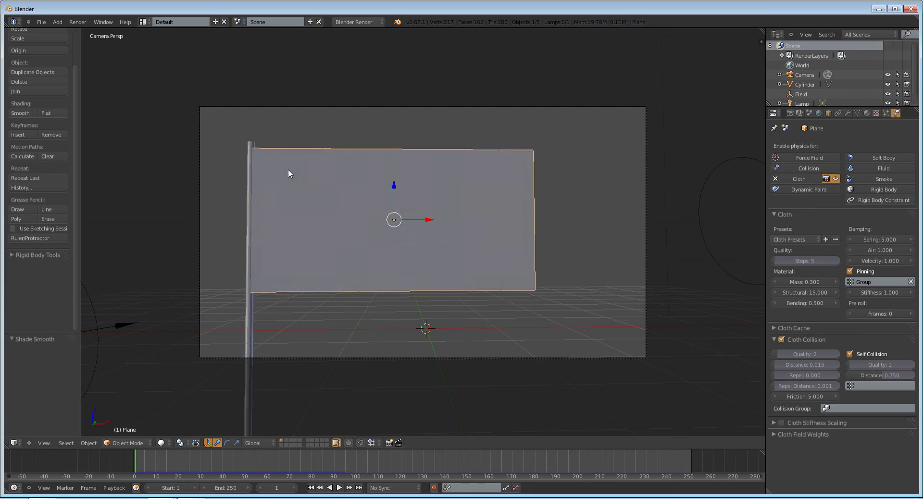
pyautogui.click(847, 113)
# - Add a Subdivision Surface modifier with Optimal Display and Render level 1, then play to check
pyautogui.click(801, 147)
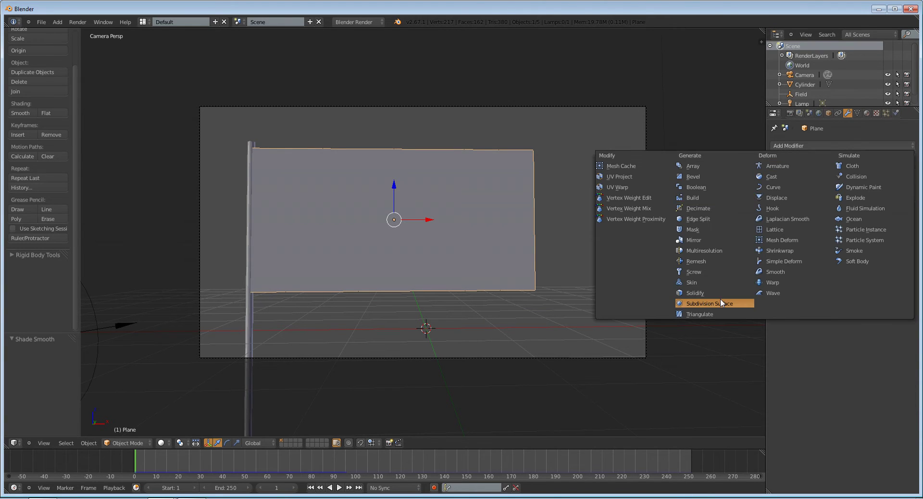
pyautogui.click(721, 299)
pyautogui.click(851, 275)
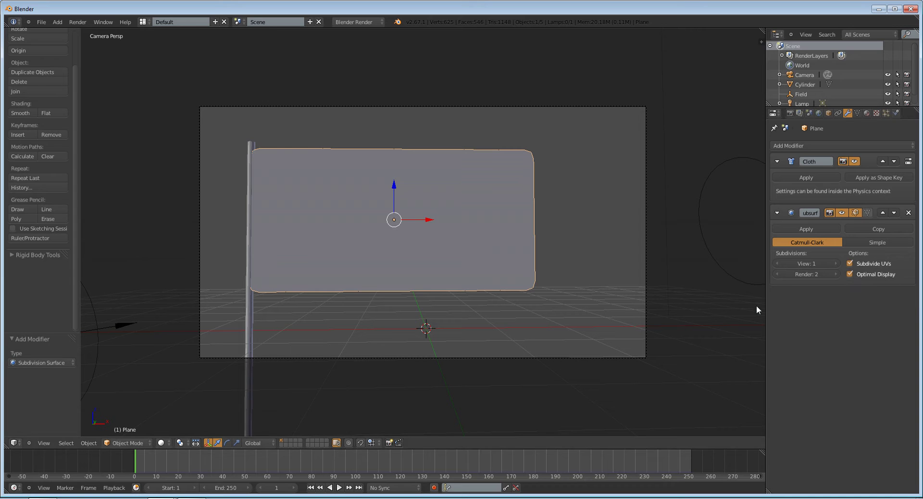
pyautogui.click(778, 274)
pyautogui.hotkey('alt', 'a')
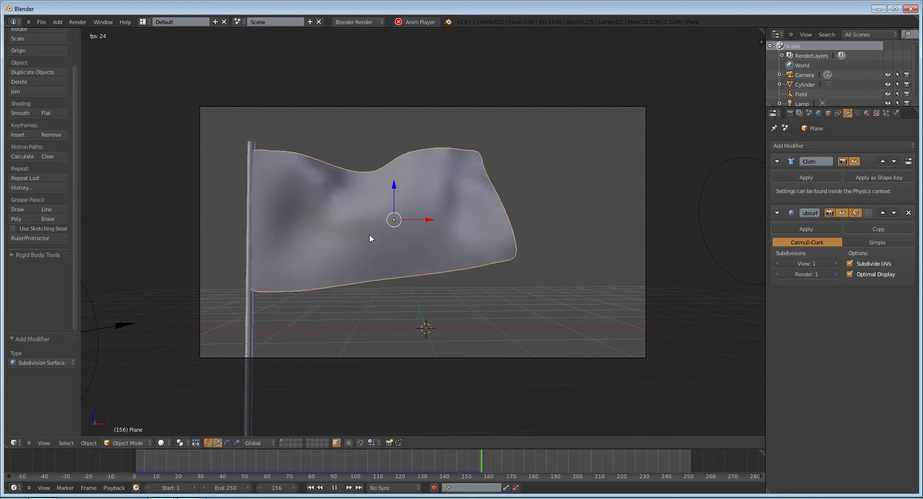
pyautogui.press('Escape')
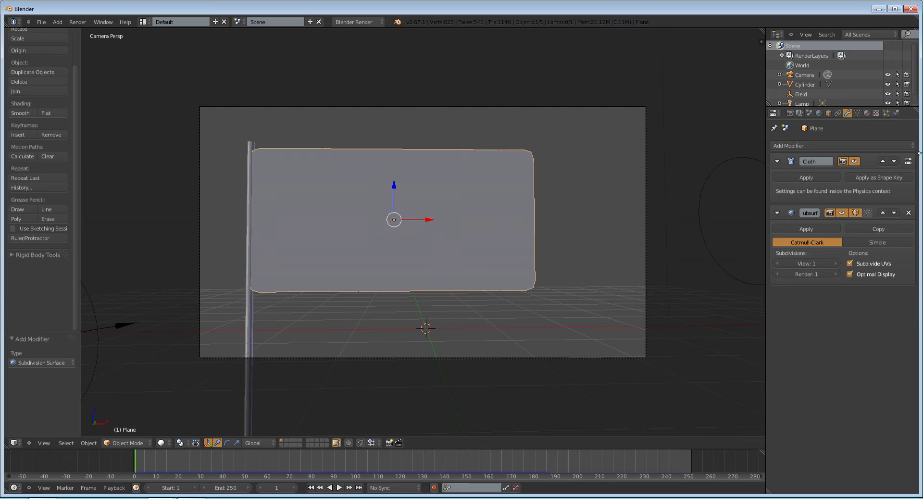
# - Return to the cloth physics settings, test playback, and raise the cloth mass to 0.500
pyautogui.click(896, 113)
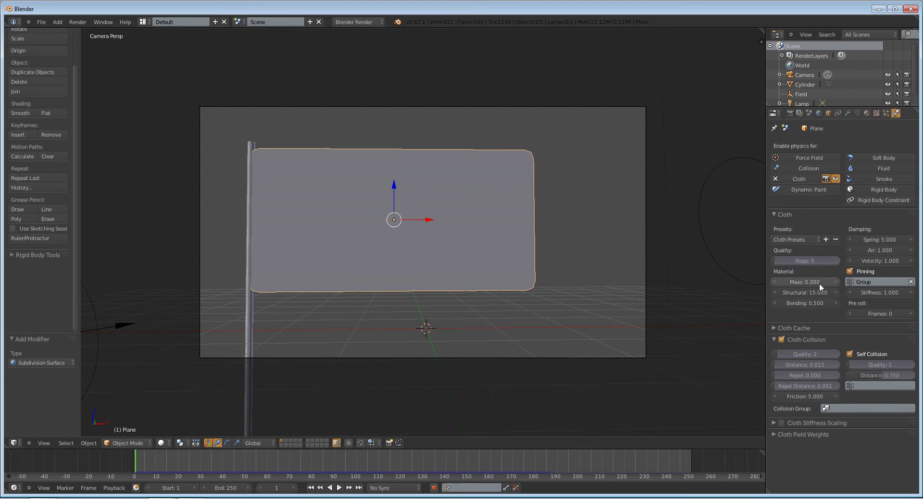
pyautogui.keyDown('ctrl'); pyautogui.scroll(3, 815, 261); pyautogui.keyUp('ctrl')
pyautogui.hotkey('alt', 'a')
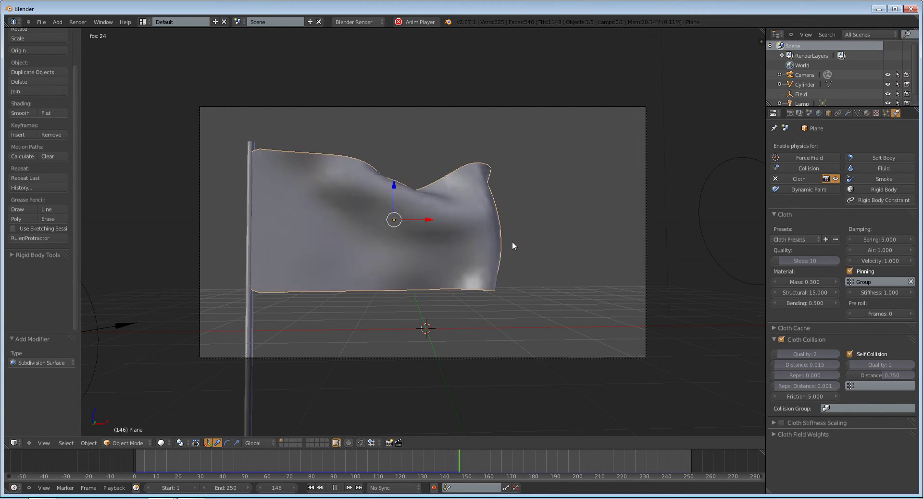
pyautogui.press('Escape')
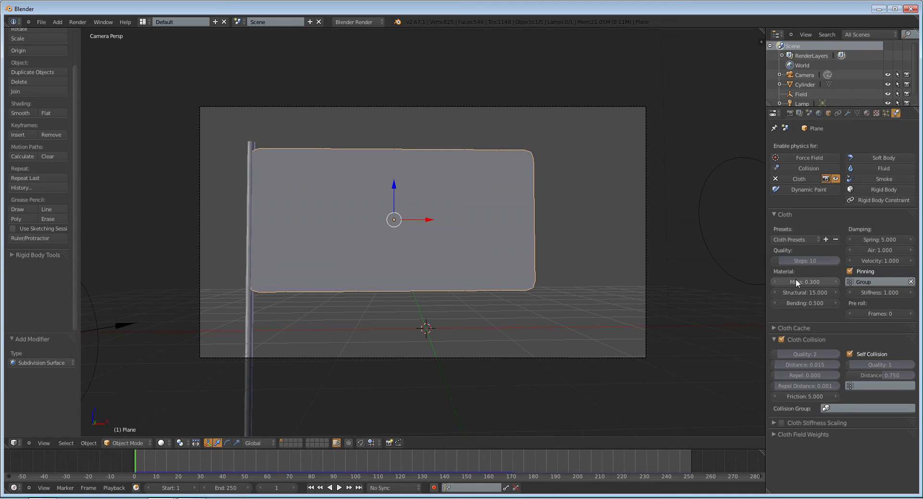
pyautogui.moveTo(801, 280); pyautogui.dragTo(821, 281)
pyautogui.hotkey('alt', 'a')
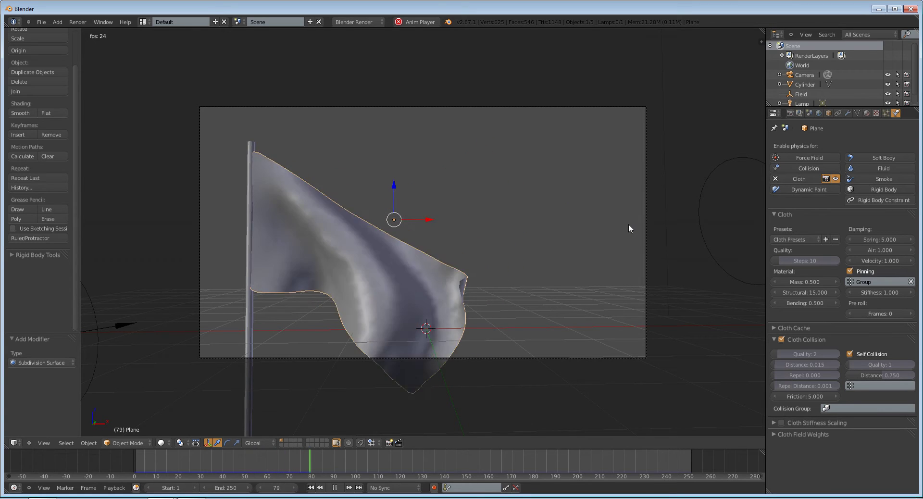
pyautogui.press('Escape')
# - Set the cloth mass to 0.1 and preview the flag waving
pyautogui.click(816, 281)
pyautogui.write('0.1')
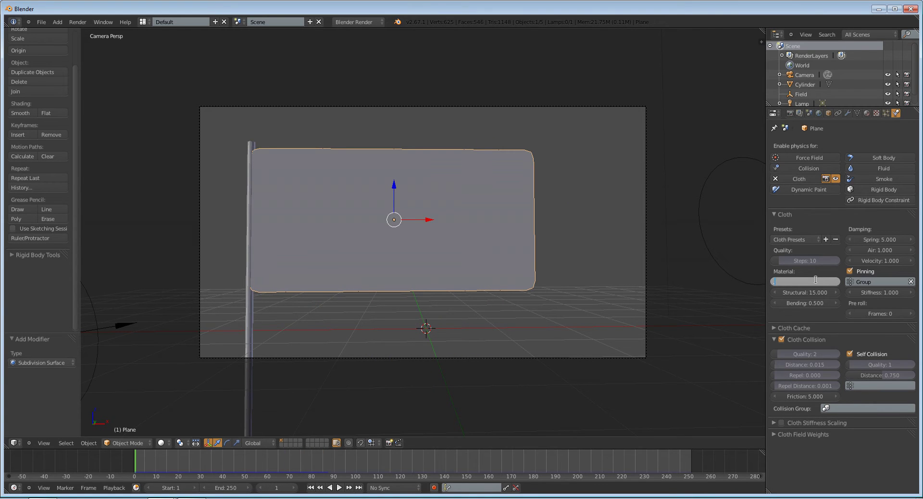
pyautogui.press('Return')
pyautogui.hotkey('alt', 'a')
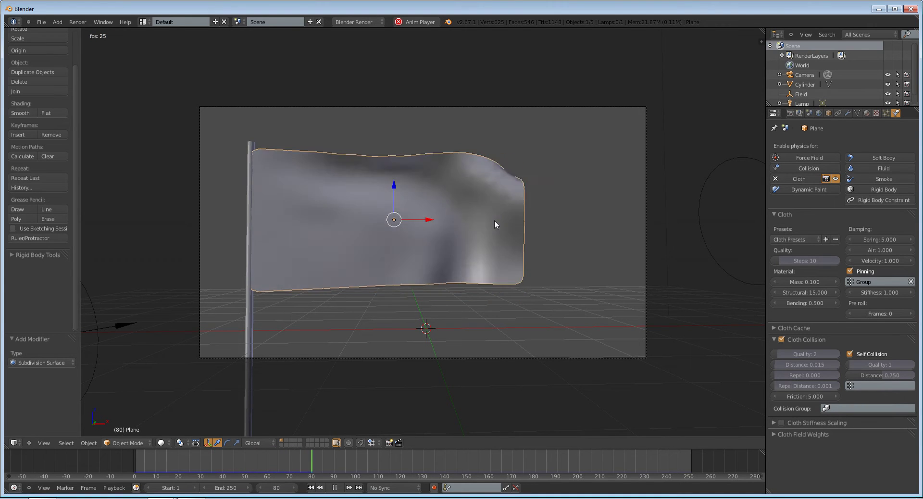
pyautogui.press('Escape')
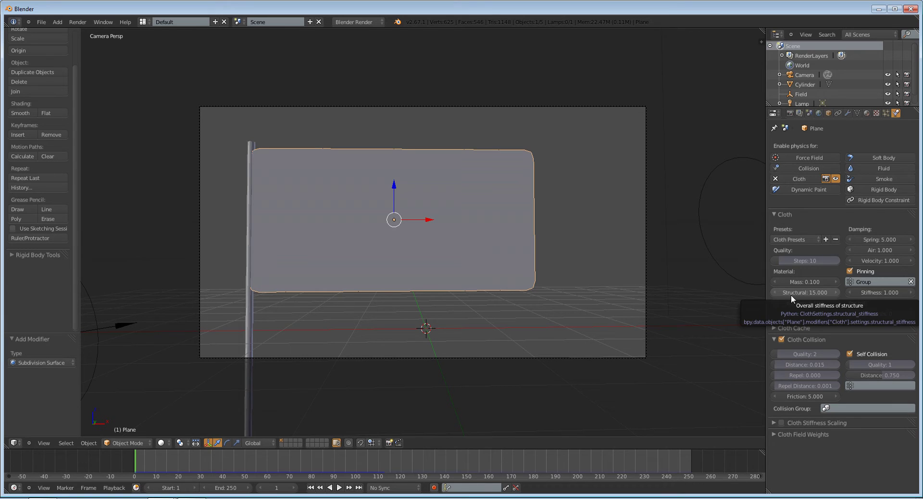
pyautogui.moveTo(791, 295); pyautogui.dragTo(762, 295)
pyautogui.hotkey('alt', 'a')
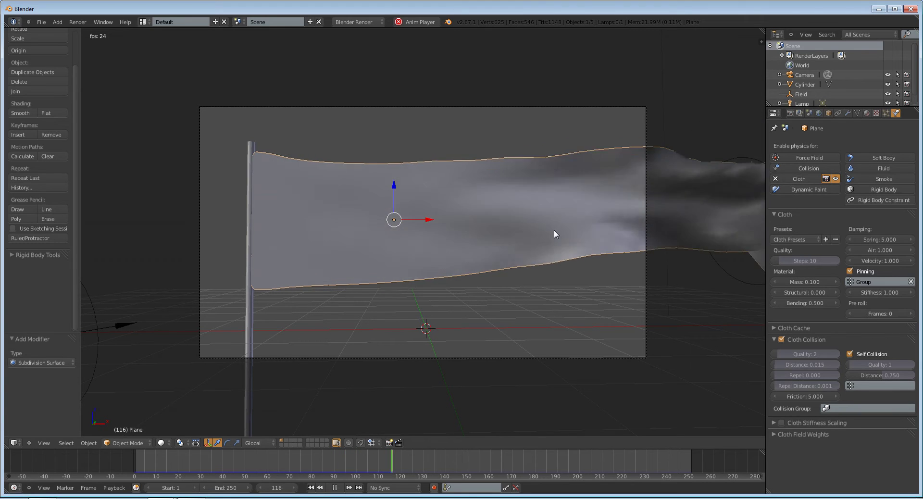
pyautogui.press('Escape')
pyautogui.hotkey('alt', 'a')
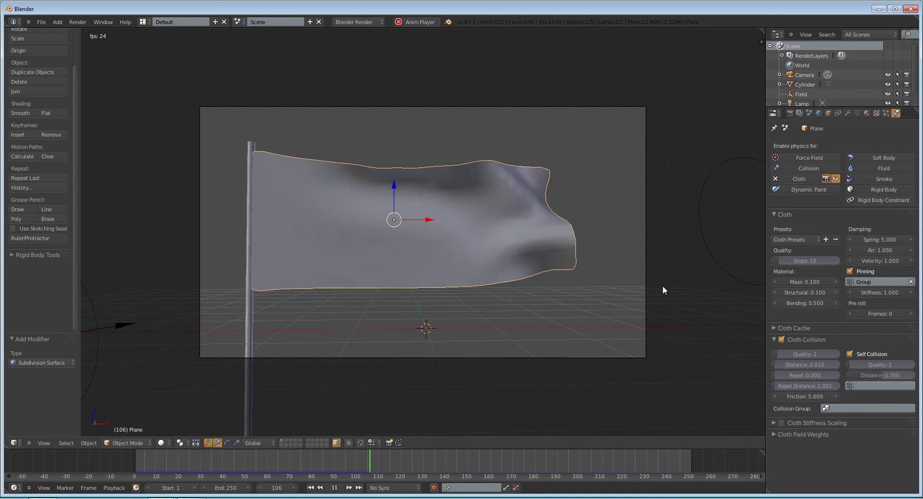
pyautogui.press('Escape')
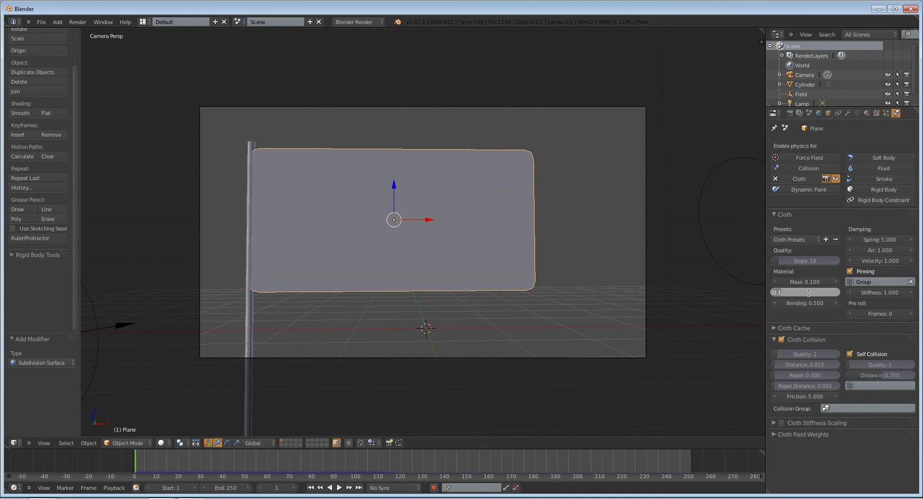
pyautogui.press('Escape')
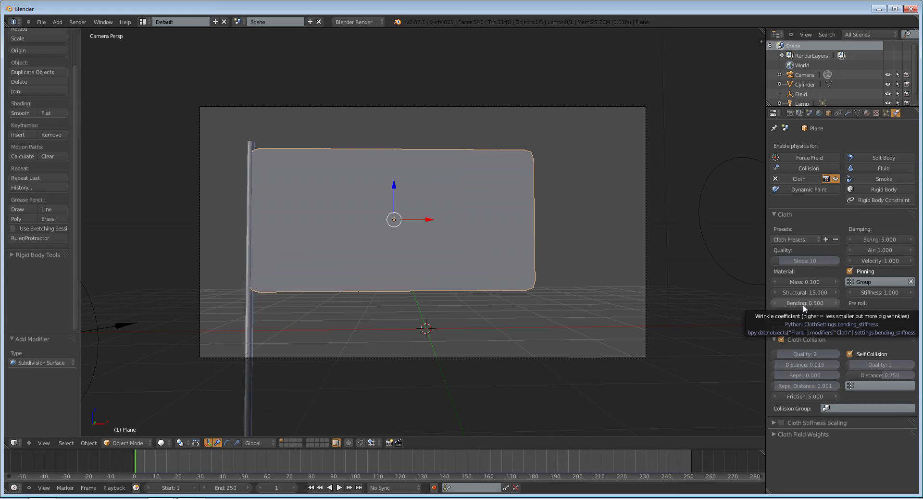
# - Lower the cloth bending stiffness to 0.25 and preview the wave
pyautogui.click(803, 304)
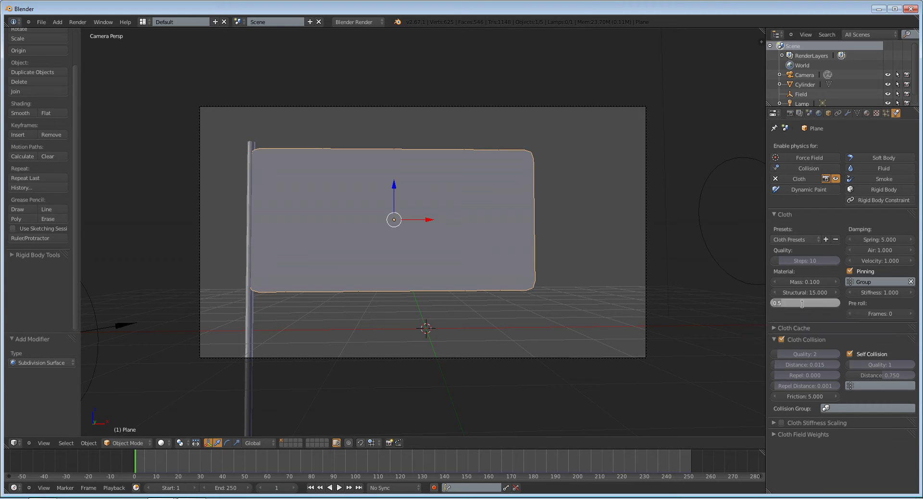
pyautogui.press('BackSpace')
pyautogui.press('Return')
pyautogui.hotkey('alt', 'a')
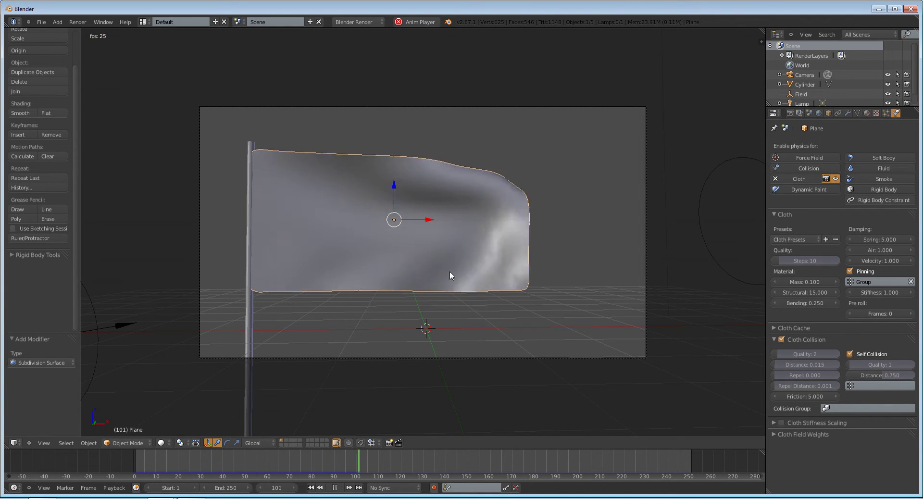
pyautogui.scroll(-2, 449, 271)
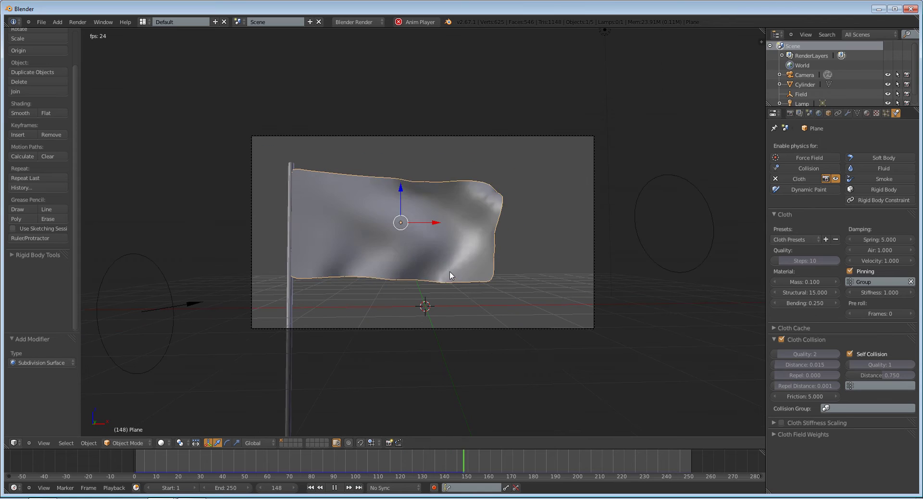
pyautogui.press('Escape')
# - Raise the cloth mass to 0.3 and preview the heavier flag
pyautogui.click(828, 281)
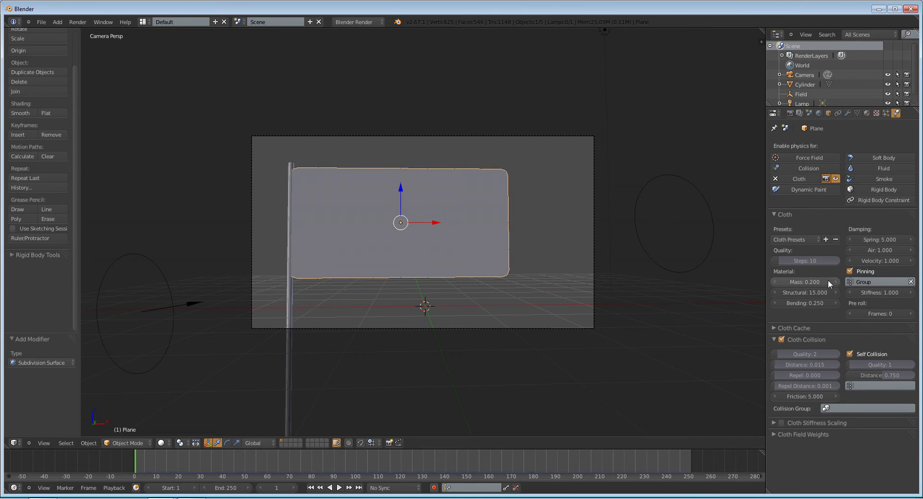
pyautogui.click(823, 281)
pyautogui.hotkey('alt', 'a')
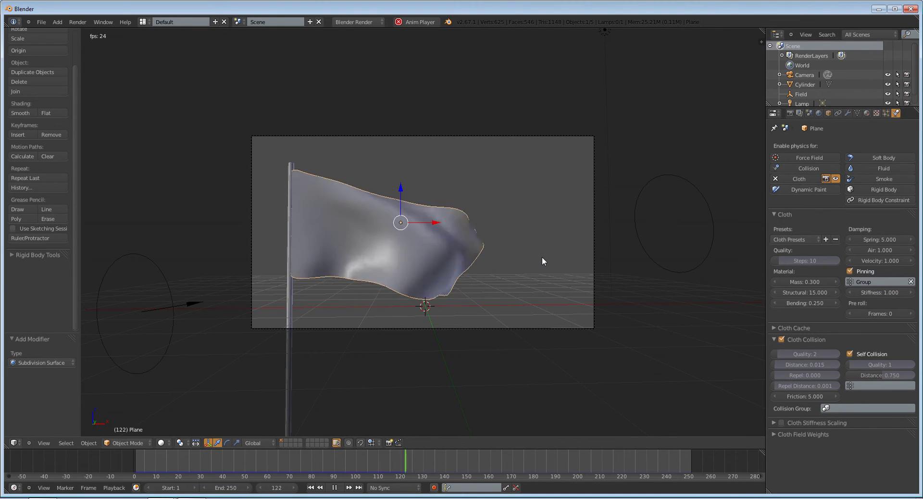
pyautogui.press('Escape')
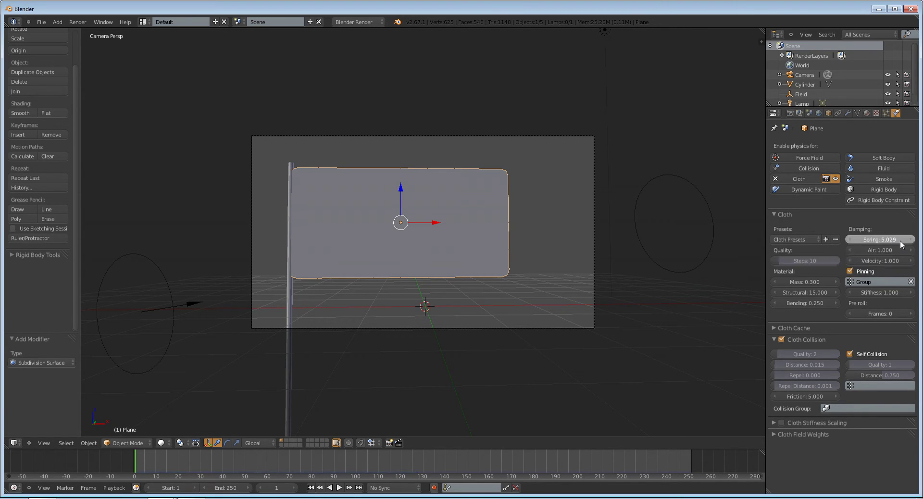
# - Set the cloth spring damping to 15 and play the animation to test it
pyautogui.click(879, 239)
pyautogui.write('15')
pyautogui.press('Return')
pyautogui.hotkey('alt', 'a')
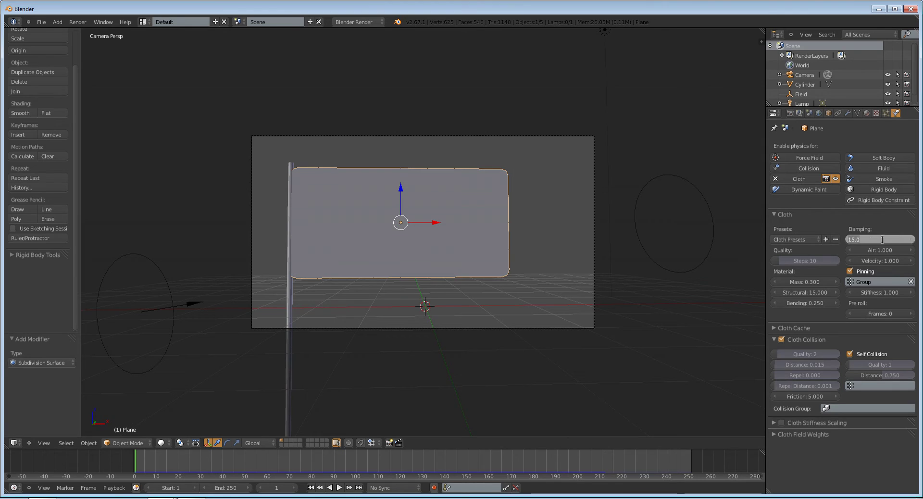
pyautogui.hotkey('alt', 'a')
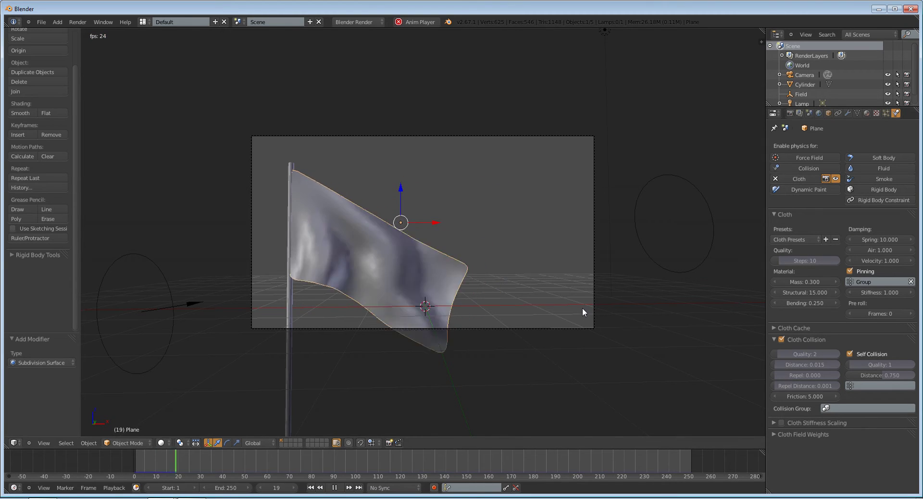
pyautogui.press('Escape')
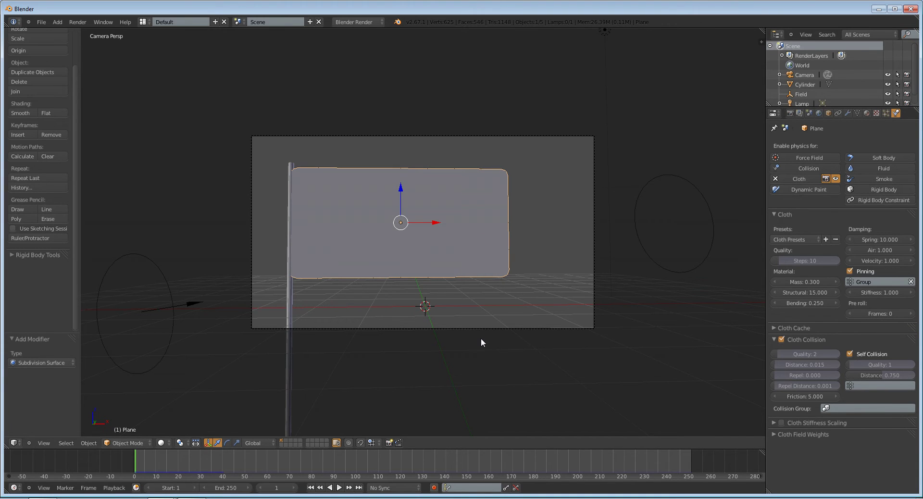
# - Replay the cloth animation, scrubbing back to frame 23 and restarting from the start frame
pyautogui.hotkey('alt', 'a')
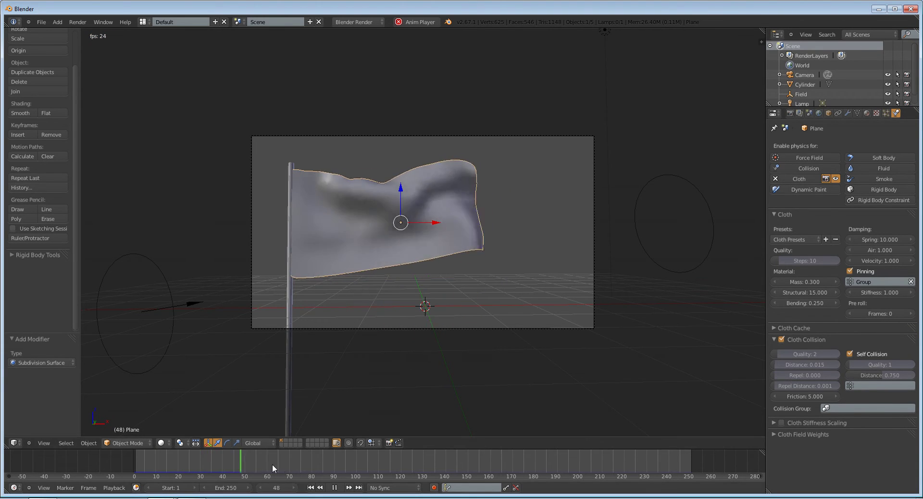
pyautogui.click(335, 487)
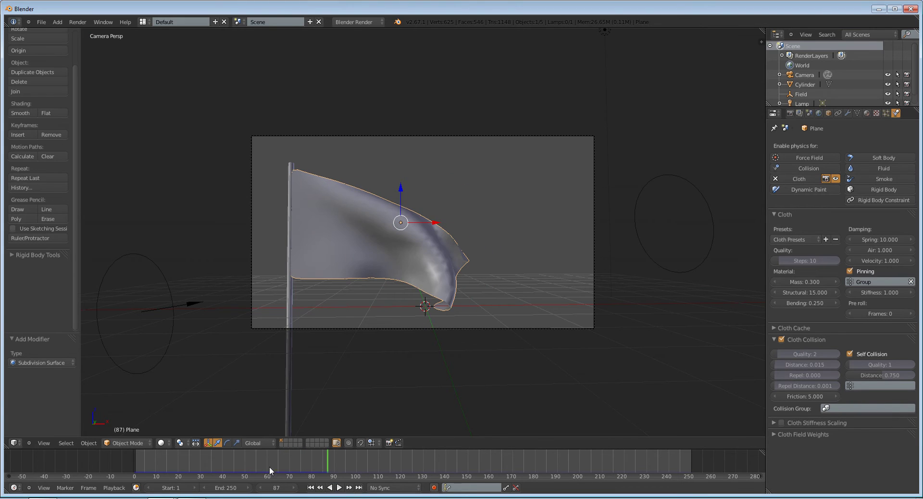
pyautogui.moveTo(269, 466); pyautogui.dragTo(156, 462)
pyautogui.click(310, 488)
pyautogui.hotkey('alt', 'a')
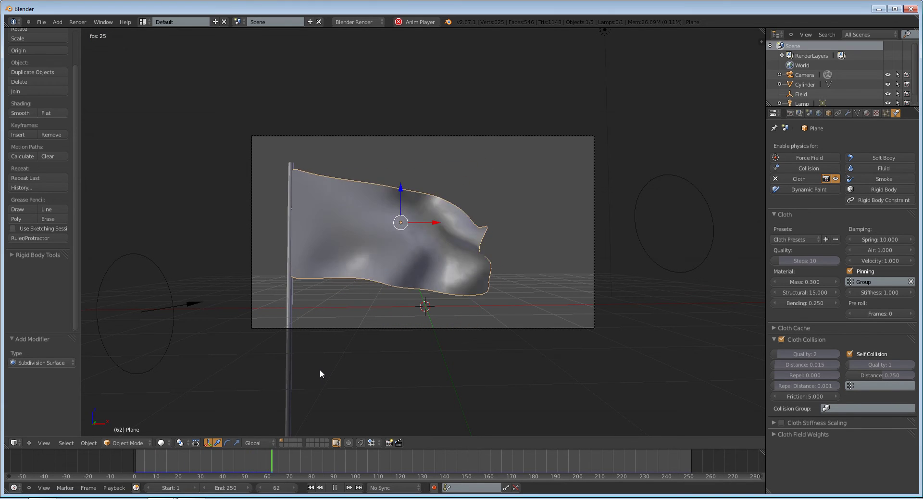
pyautogui.press('Escape')
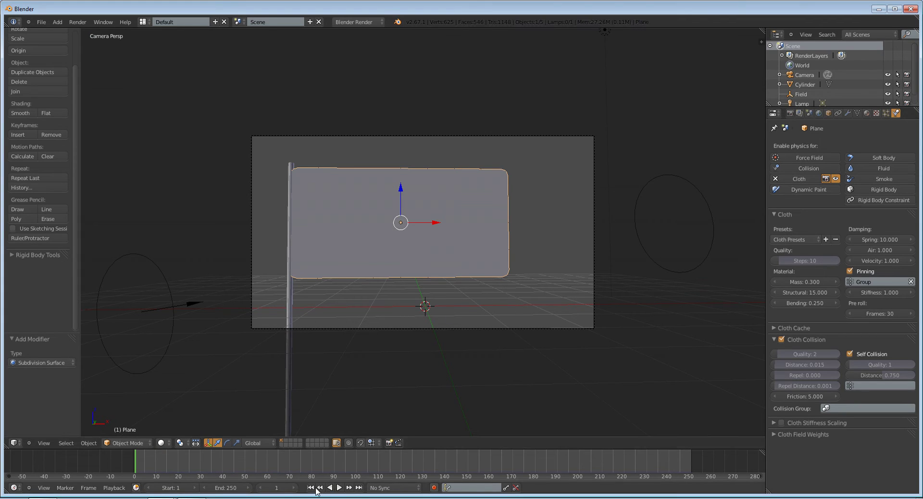
# - Drop the pre-roll to 0 frames, preview the flag, and expand the cloth cache settings
pyautogui.hotkey('alt', 'a')
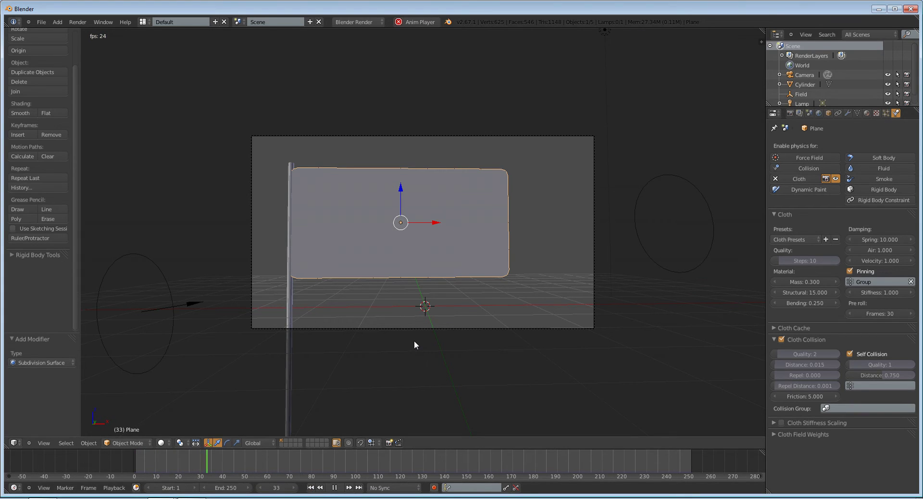
pyautogui.press('Escape')
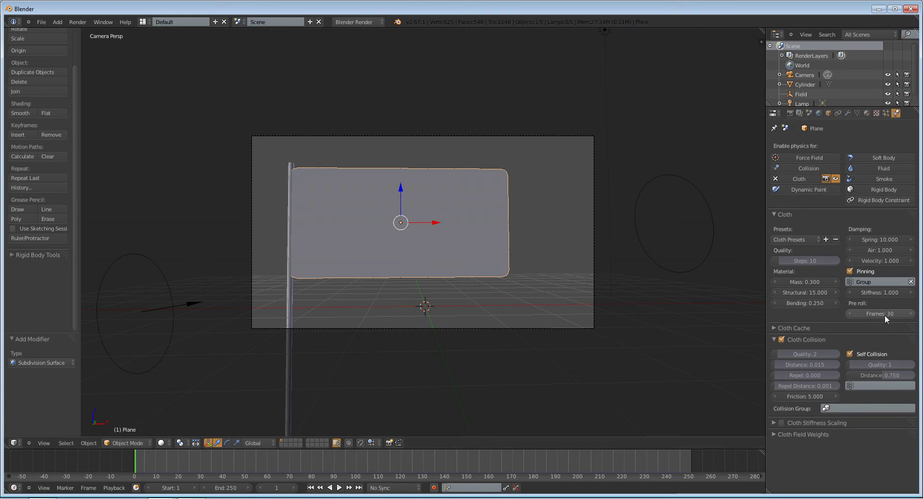
pyautogui.moveTo(878, 315); pyautogui.dragTo(685, 312)
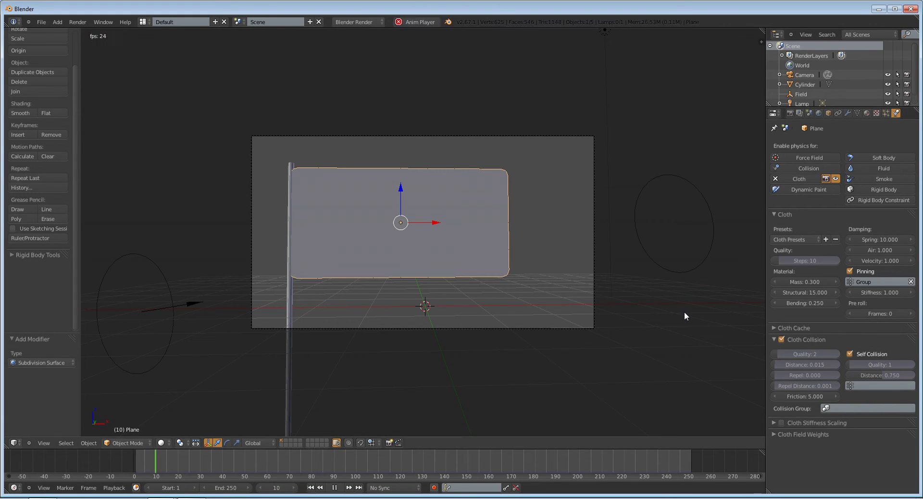
pyautogui.moveTo(919, 314); pyautogui.dragTo(769, 298)
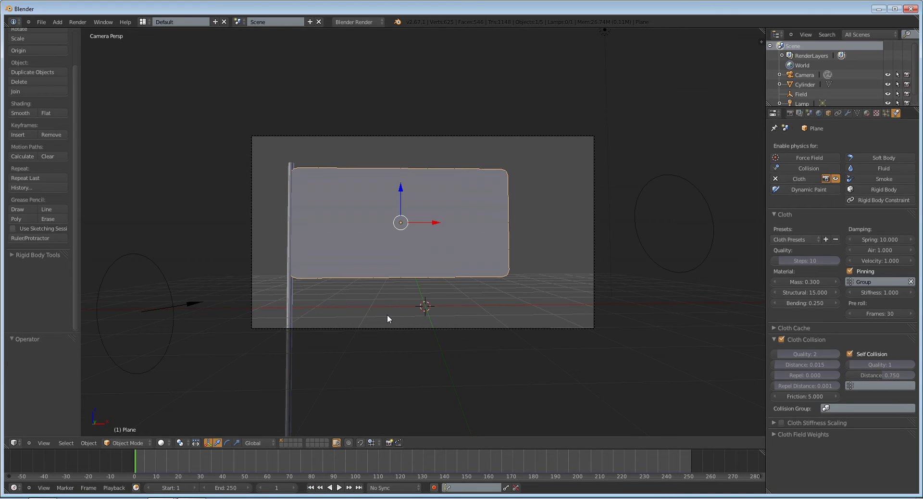
pyautogui.hotkey('alt', 'a')
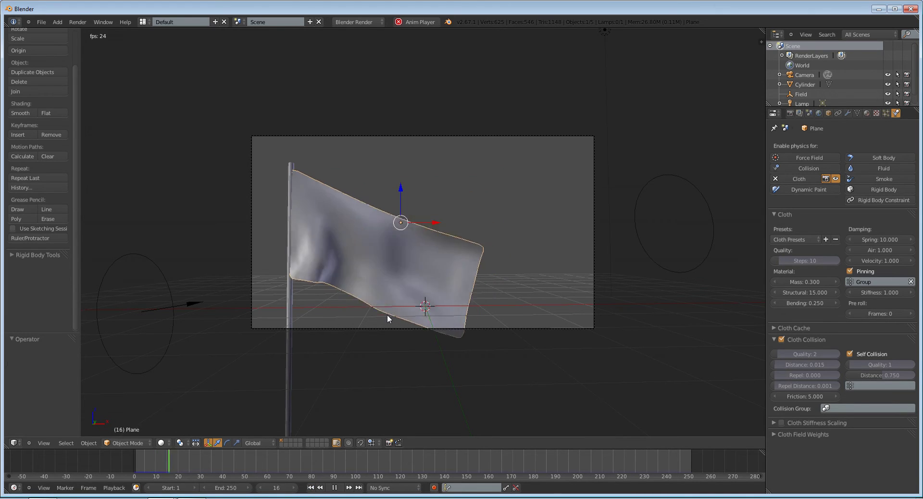
pyautogui.press('Escape')
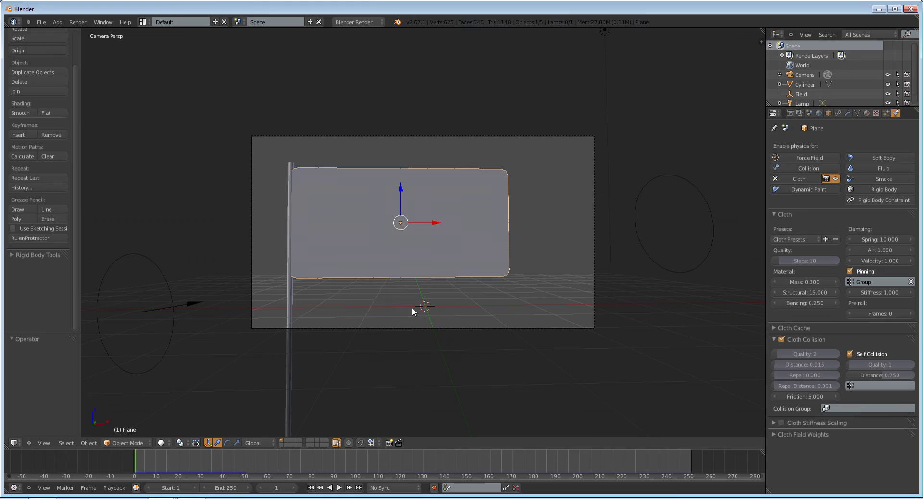
pyautogui.click(809, 328)
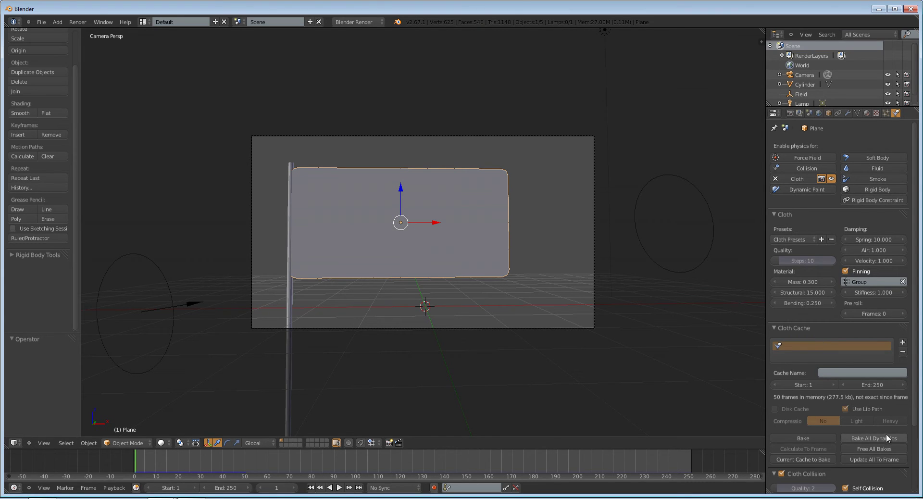
# - Collapse the cache settings, replay the waving flag twice, and show the modifier stack
pyautogui.click(827, 329)
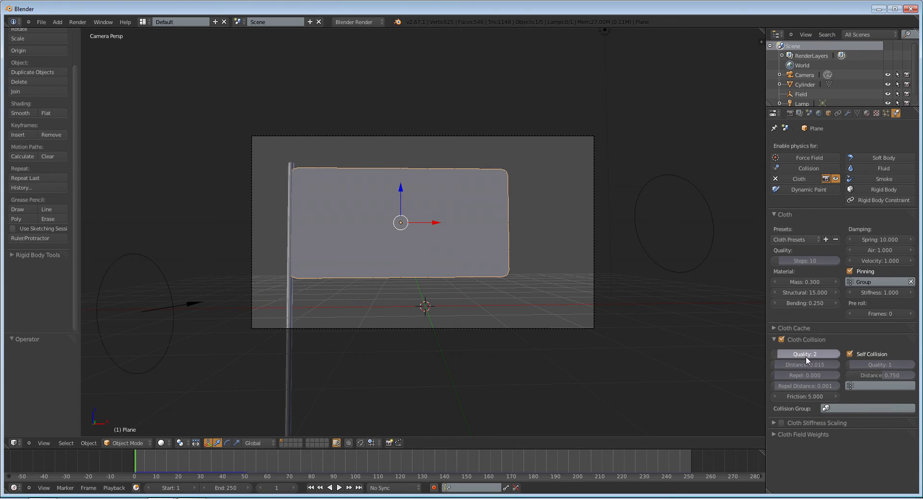
pyautogui.hotkey('alt', 'a')
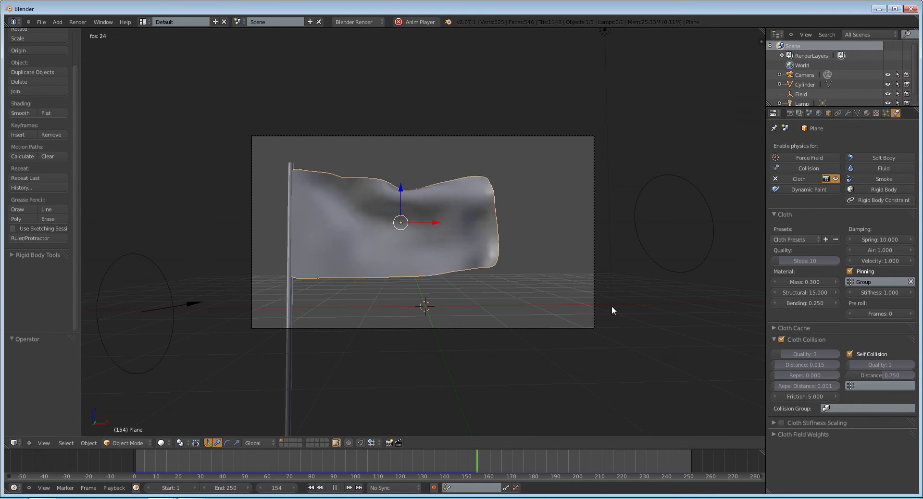
pyautogui.press('Escape')
pyautogui.hotkey('alt', 'a')
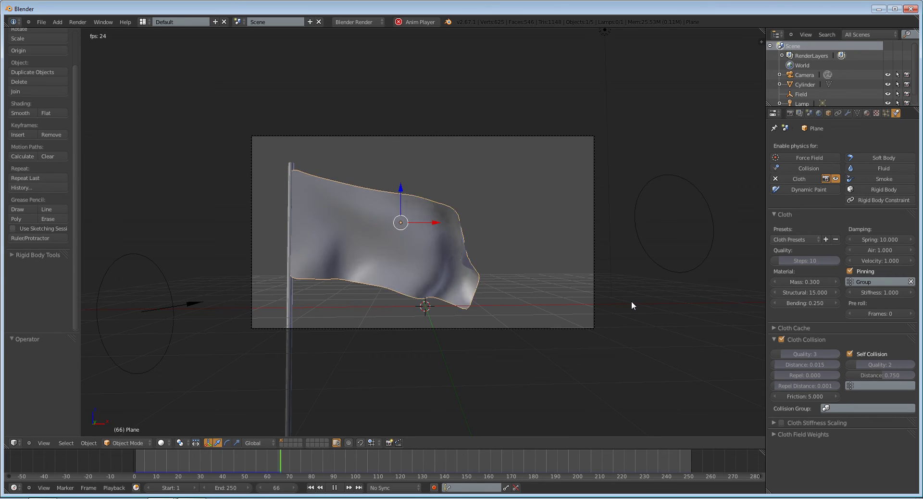
pyautogui.press('Escape')
pyautogui.click(847, 113)
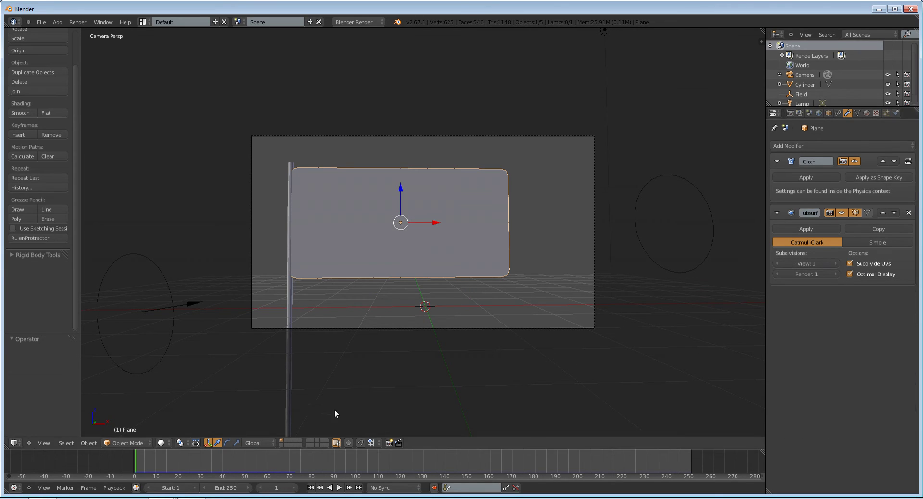
# - Save the scene as flag_tut.blend in Documents\Blender\Animation, then scrub to frame 63
pyautogui.moveTo(152, 461); pyautogui.dragTo(189, 457)
pyautogui.hotkey('ctrl', 's')
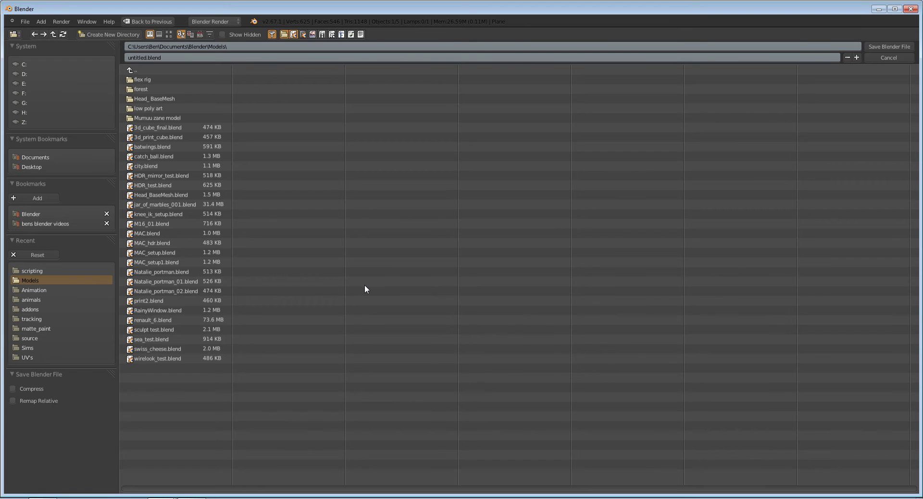
pyautogui.click(22, 223)
pyautogui.click(174, 72)
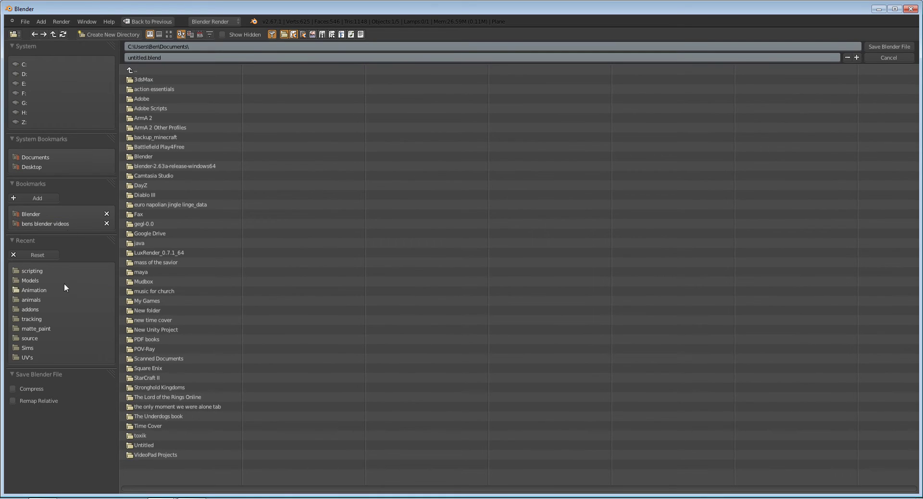
pyautogui.click(157, 159)
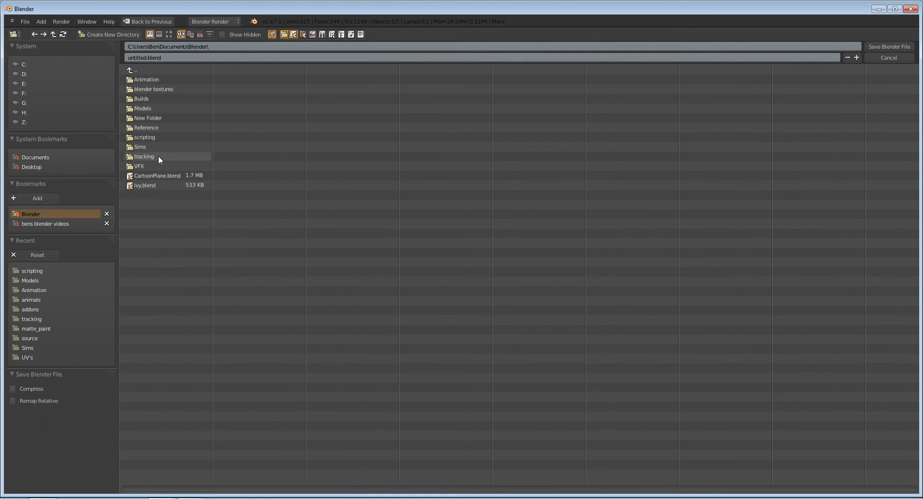
pyautogui.click(160, 80)
pyautogui.click(160, 56)
pyautogui.write('flag_')
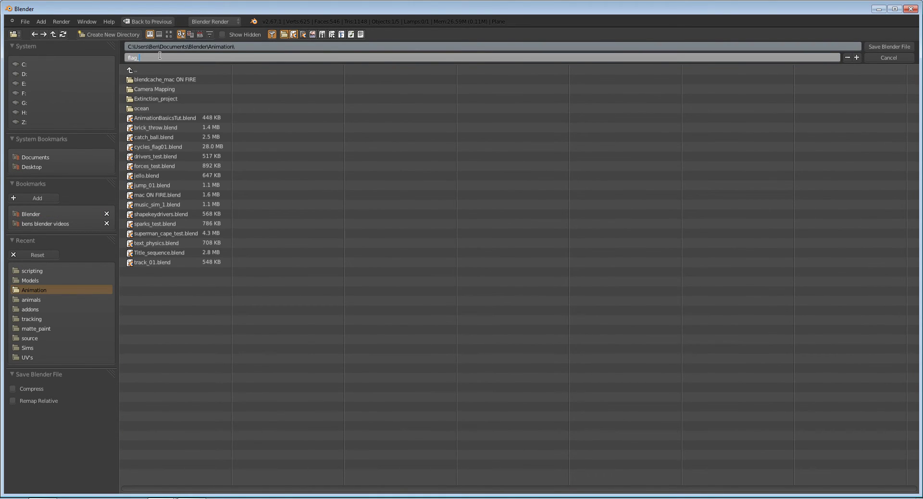
pyautogui.write('tut')
pyautogui.press('Return')
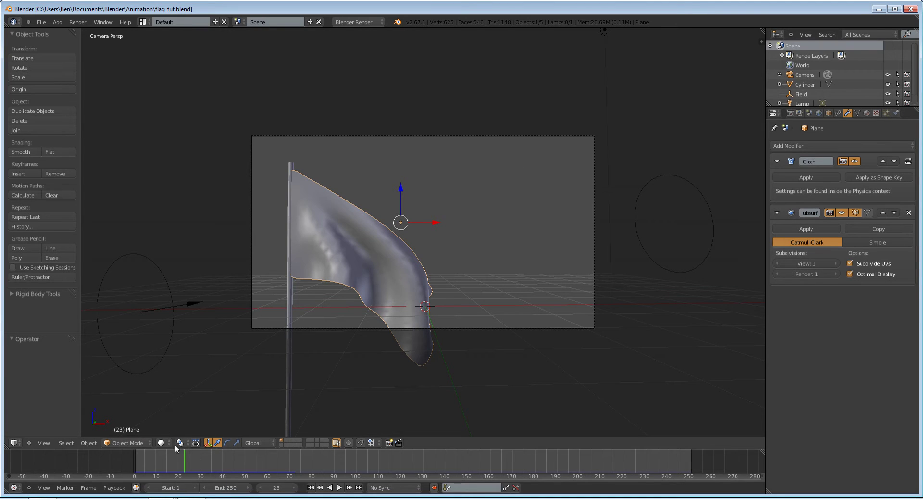
pyautogui.moveTo(190, 452); pyautogui.dragTo(275, 469)
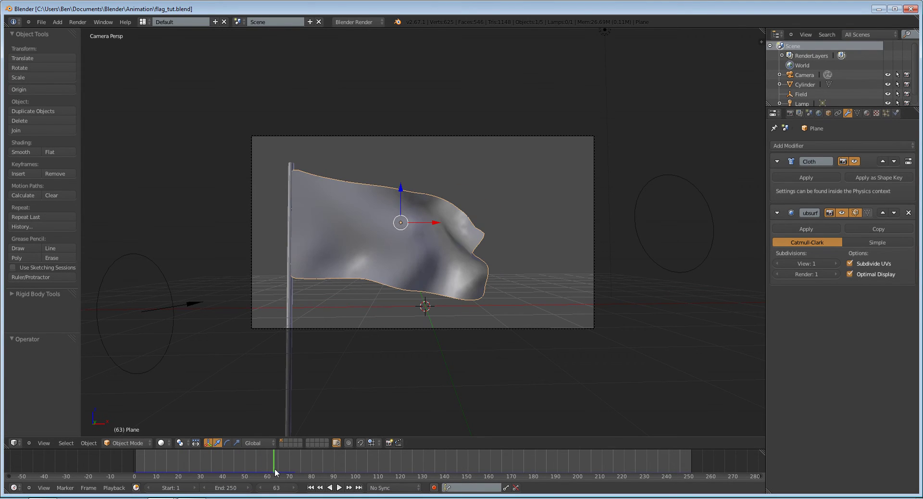
# - Rewind the flag to frame 1 and show its Material settings, which have no material yet
pyautogui.click(310, 488)
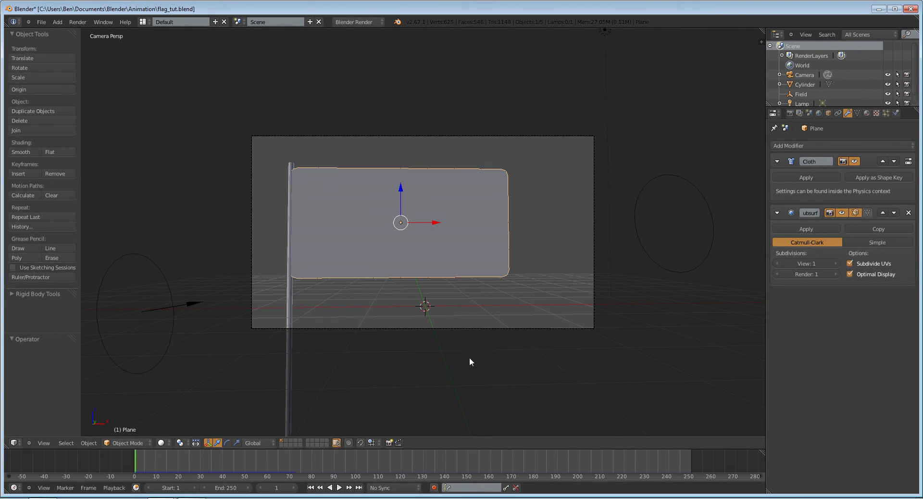
pyautogui.click(867, 113)
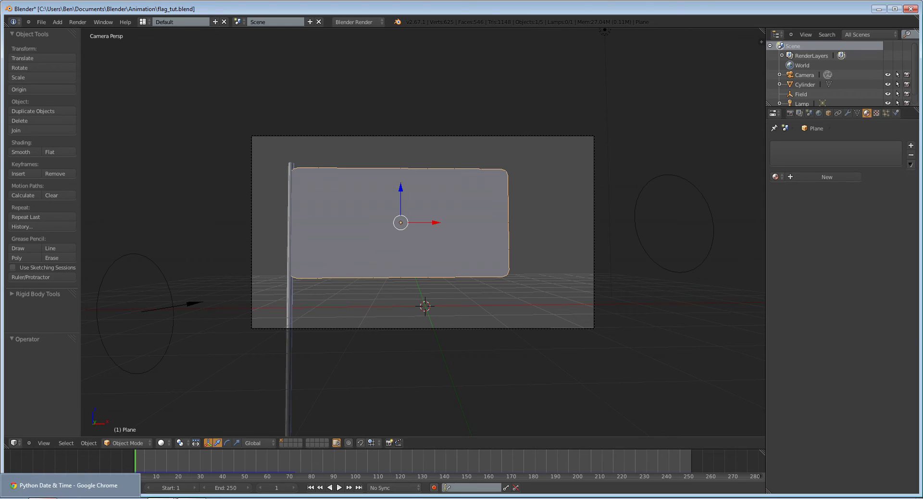
# - Load google.com in Chrome and sign out of the Google account
pyautogui.click(68, 485)
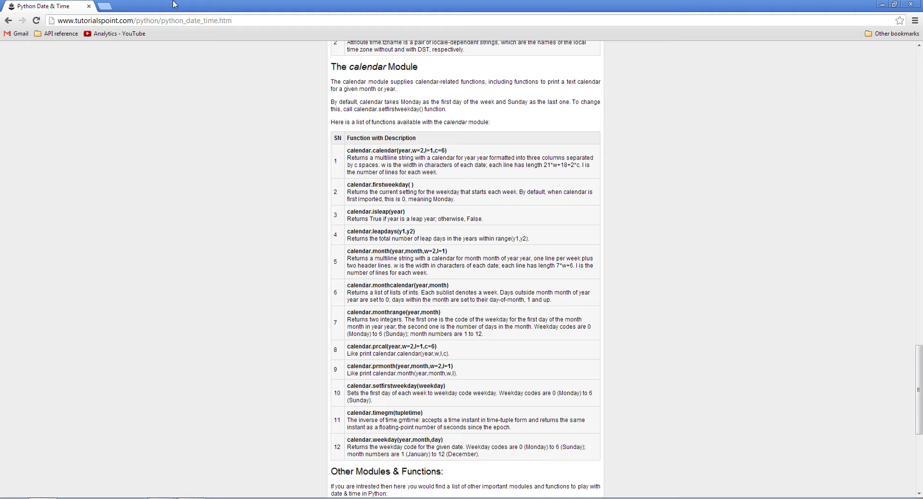
pyautogui.click(121, 20)
pyautogui.write('google.com')
pyautogui.press('Return')
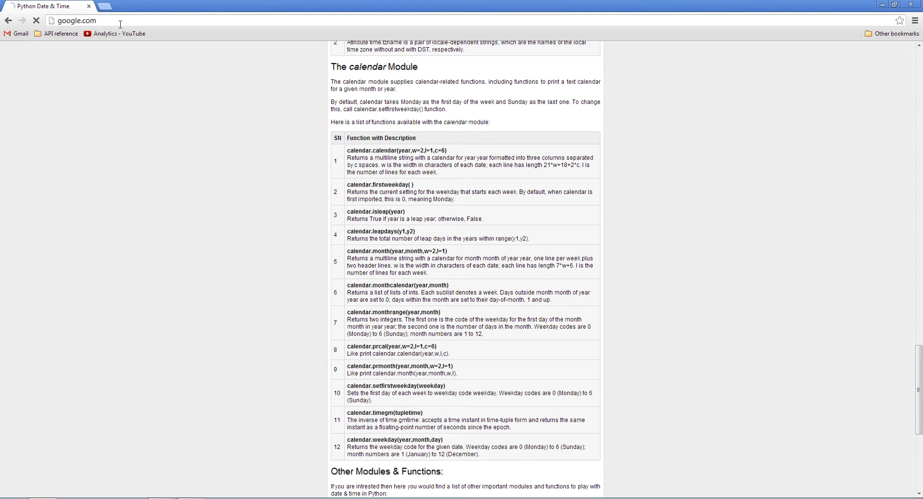
pyautogui.click(897, 68)
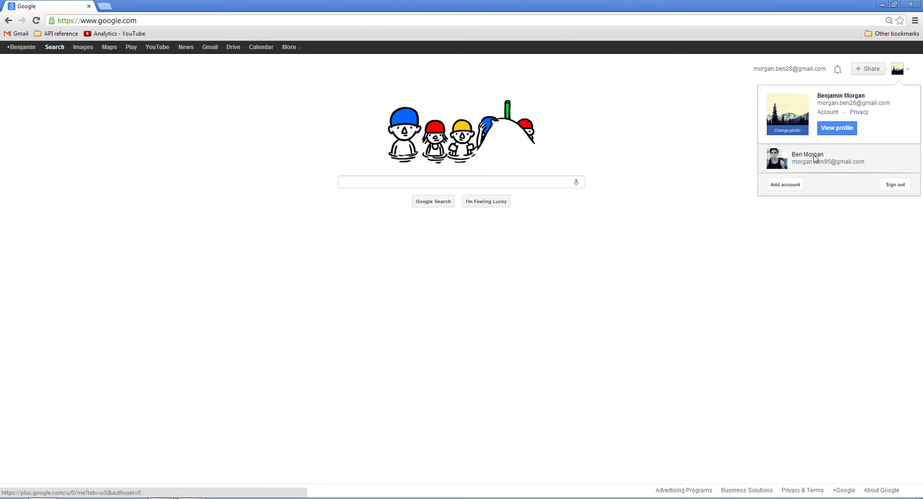
pyautogui.click(894, 185)
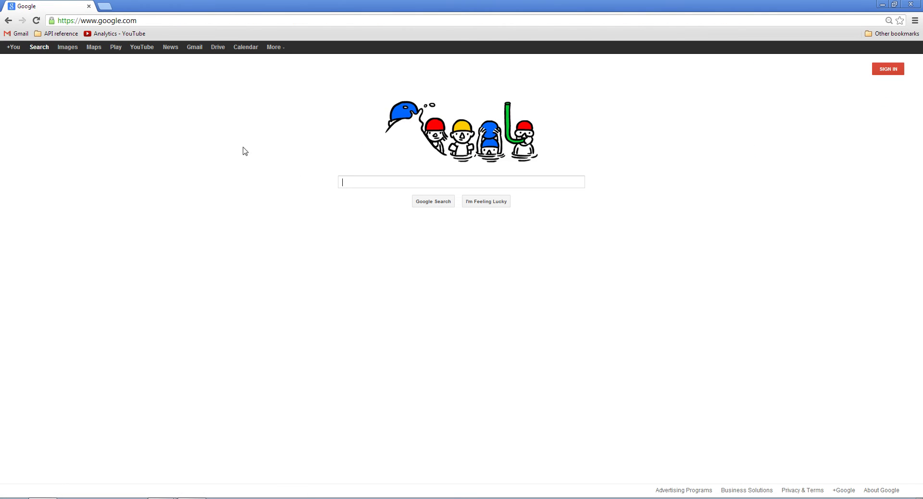
# - Search Google for 'american flag' and show the Images results
pyautogui.write('amedr')
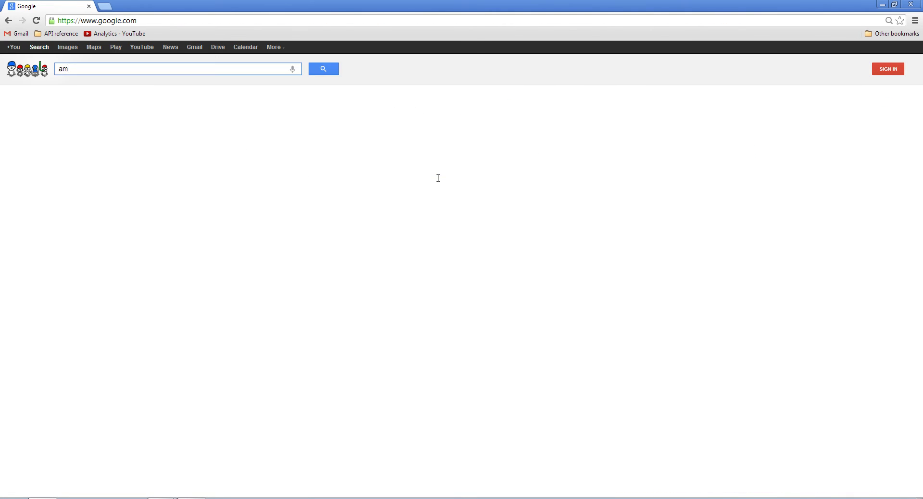
pyautogui.press('BackSpace')
pyautogui.press('BackSpace')
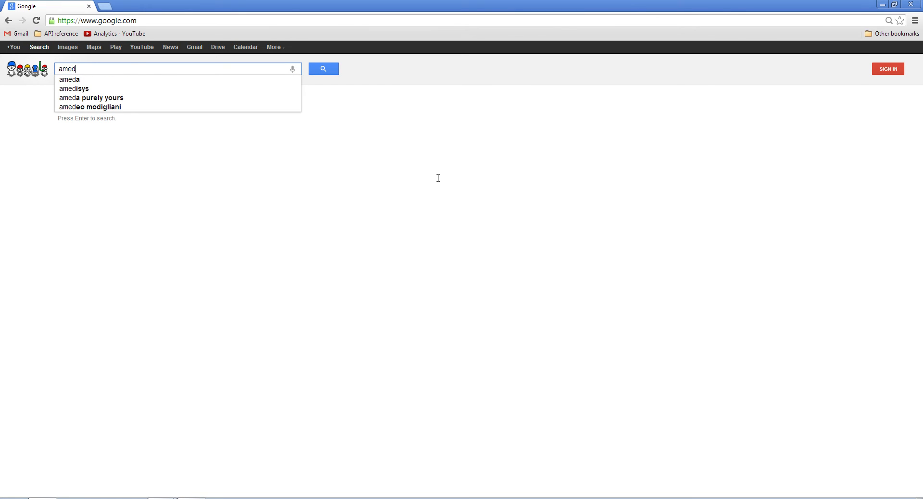
pyautogui.write('rican flag')
pyautogui.press('Return')
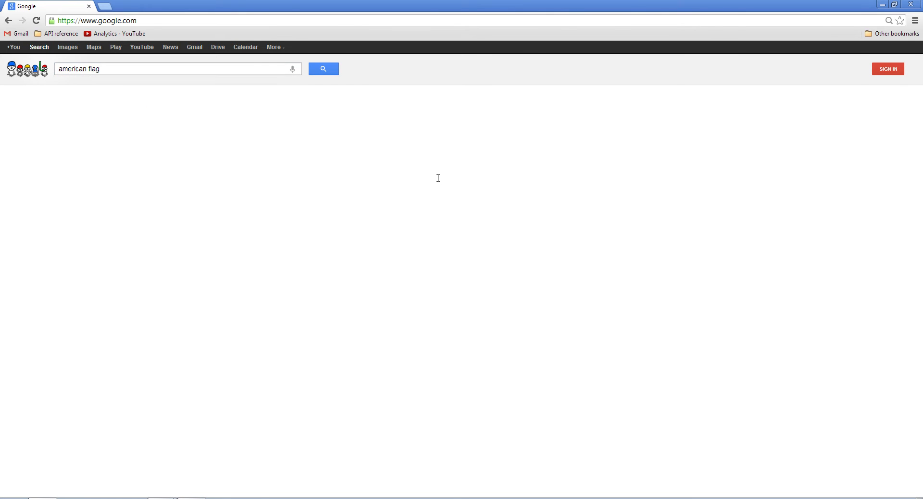
pyautogui.click(67, 47)
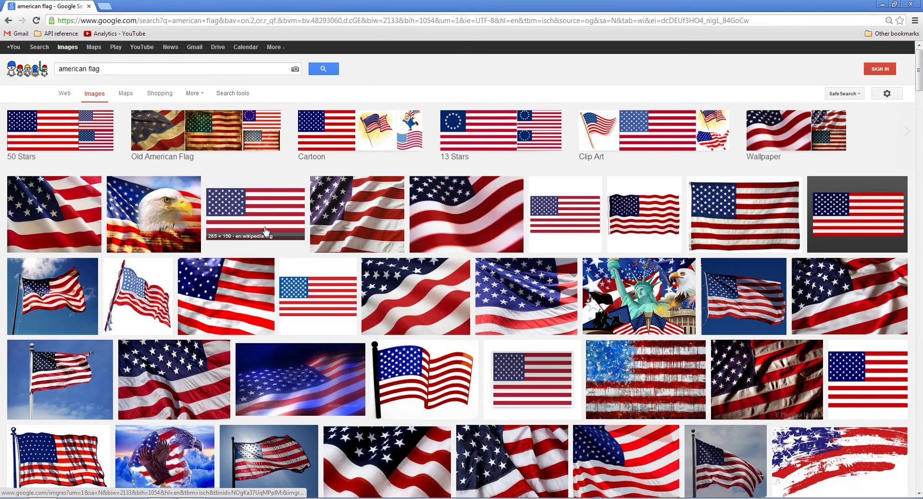
# - Filter the image results to Large size only
pyautogui.click(234, 94)
pyautogui.click(67, 110)
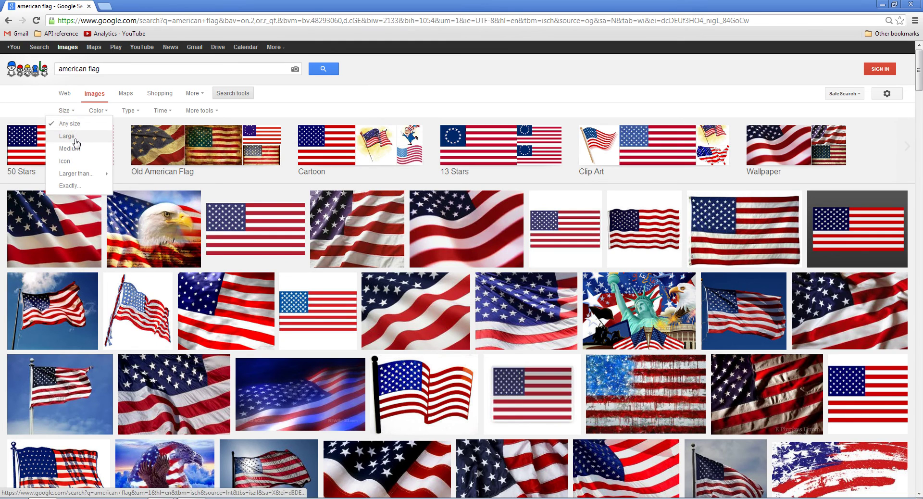
pyautogui.click(66, 137)
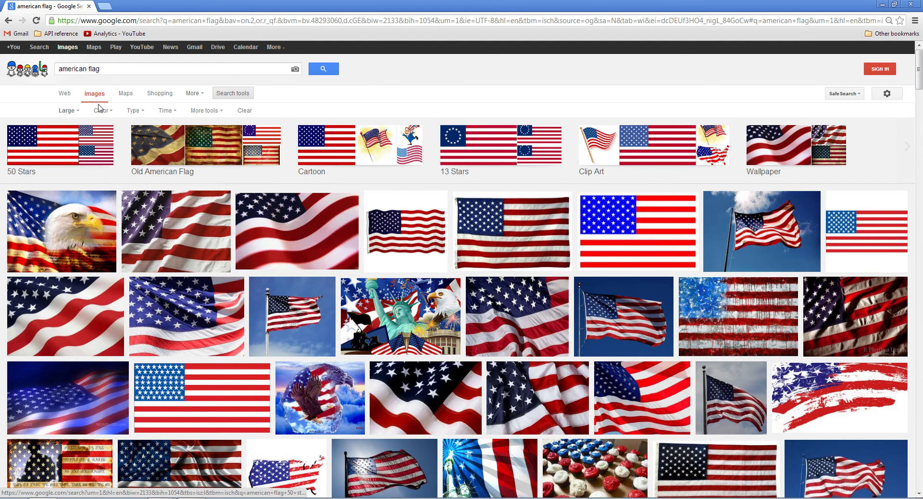
# - Refine the search to 'american flag texture' and browse the results
pyautogui.tripleClick(110, 73)
pyautogui.write('texture')
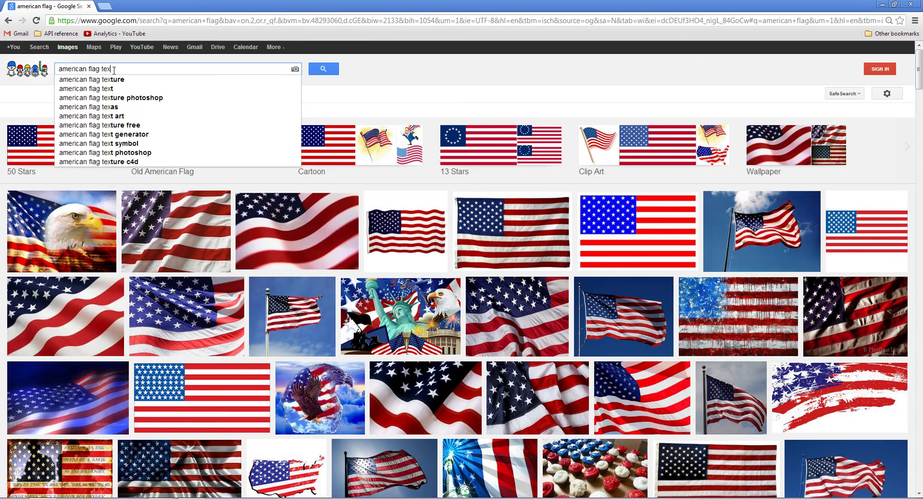
pyautogui.press('Return')
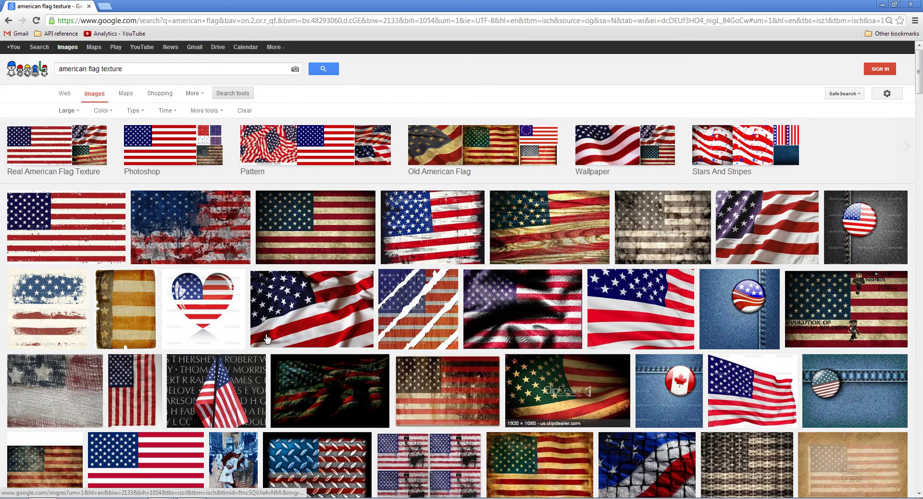
pyautogui.scroll(-4, 267, 339)
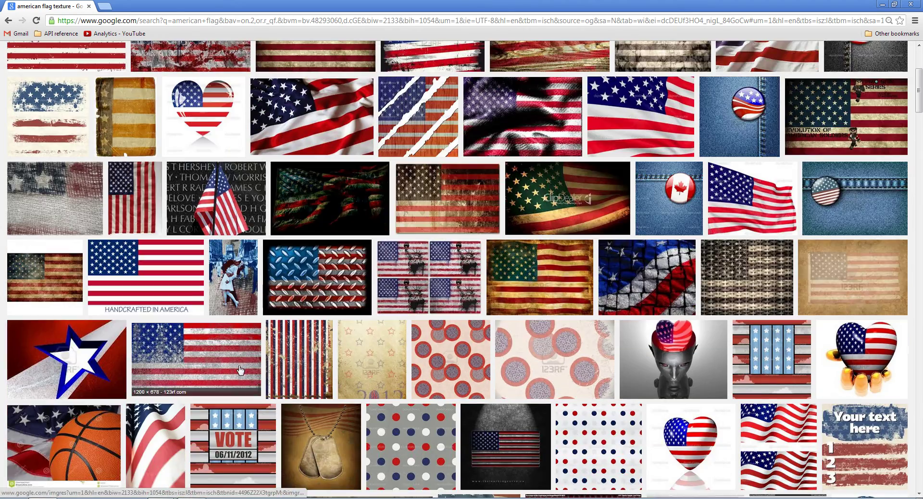
pyautogui.scroll(-4, 240, 370)
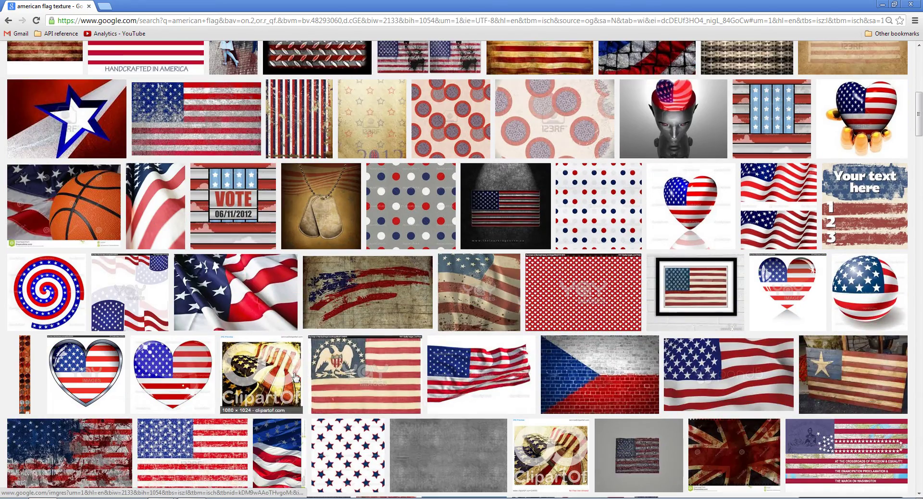
pyautogui.scroll(-3, 339, 381)
pyautogui.scroll(-2, 339, 380)
pyautogui.scroll(15, 240, 381)
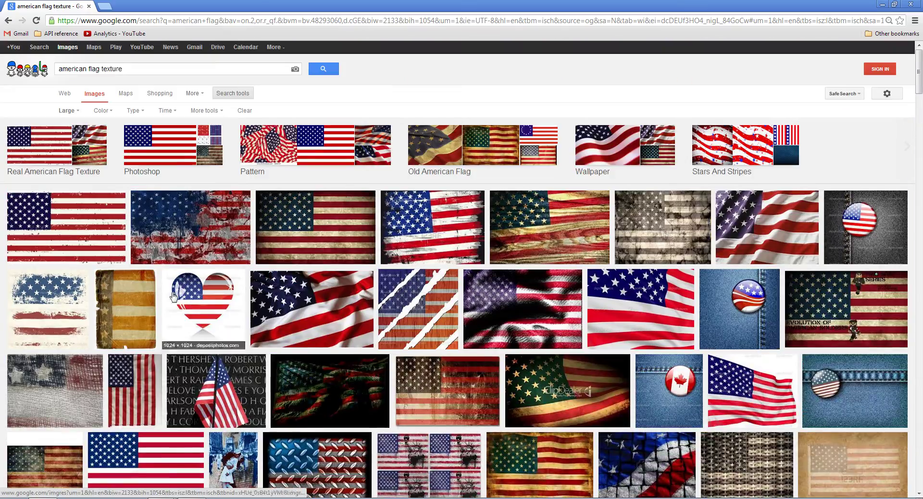
# - Open the worn faded flag image at full size and choose to save it
pyautogui.click(317, 234)
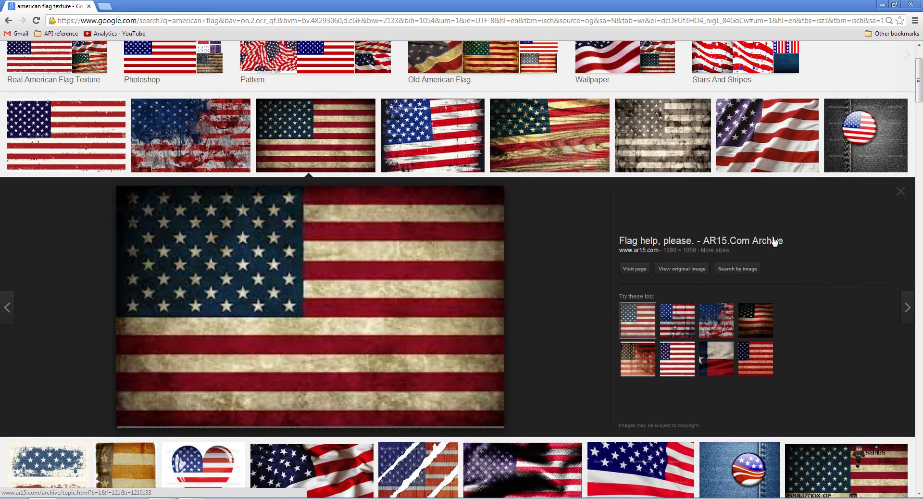
pyautogui.click(685, 271)
pyautogui.rightClick(247, 197)
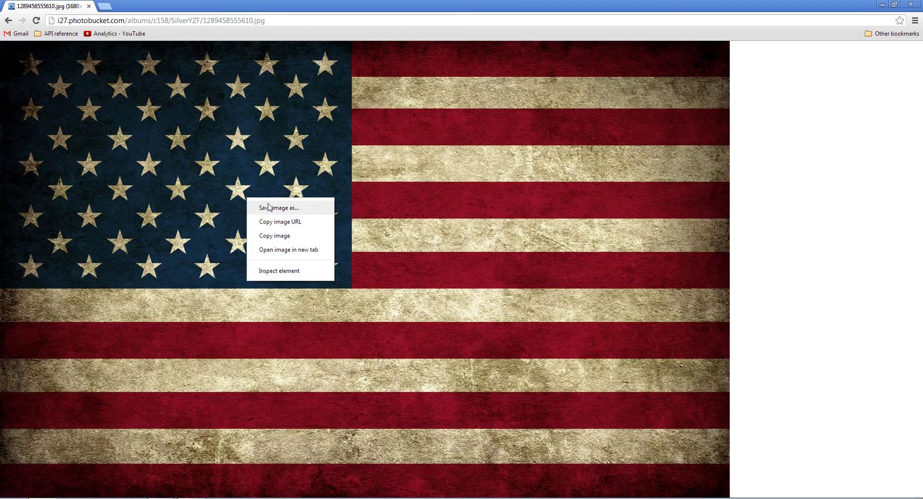
pyautogui.click(272, 209)
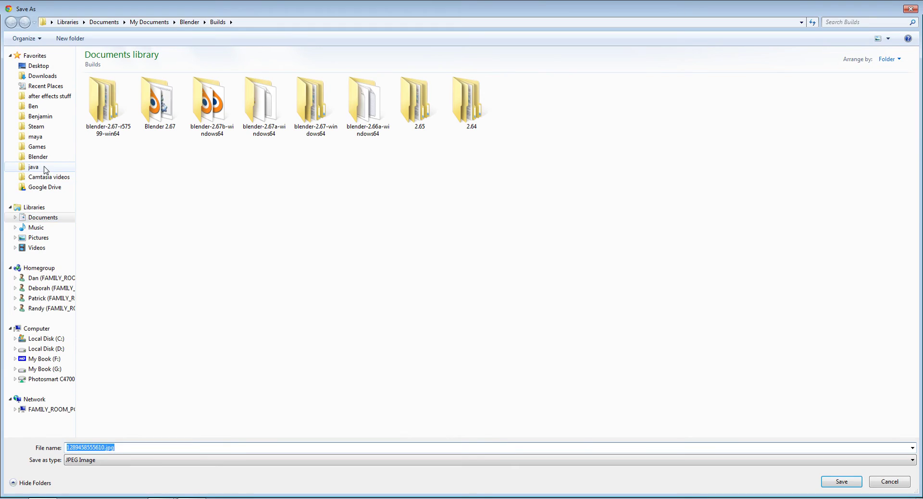
# - Save it as flag.jpg in blender textures > UV textures > UV's, then return to flag_tut.blend
pyautogui.click(39, 156)
pyautogui.doubleClick(524, 101)
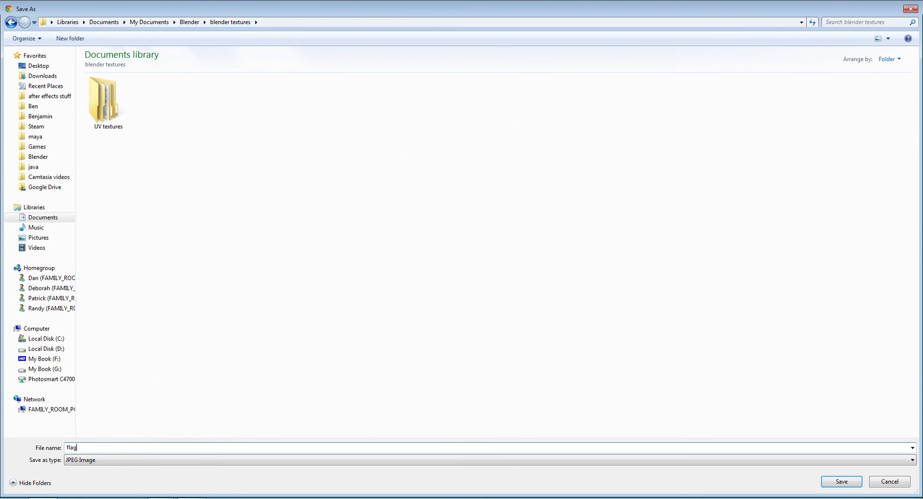
pyautogui.doubleClick(107, 111)
pyautogui.doubleClick(112, 110)
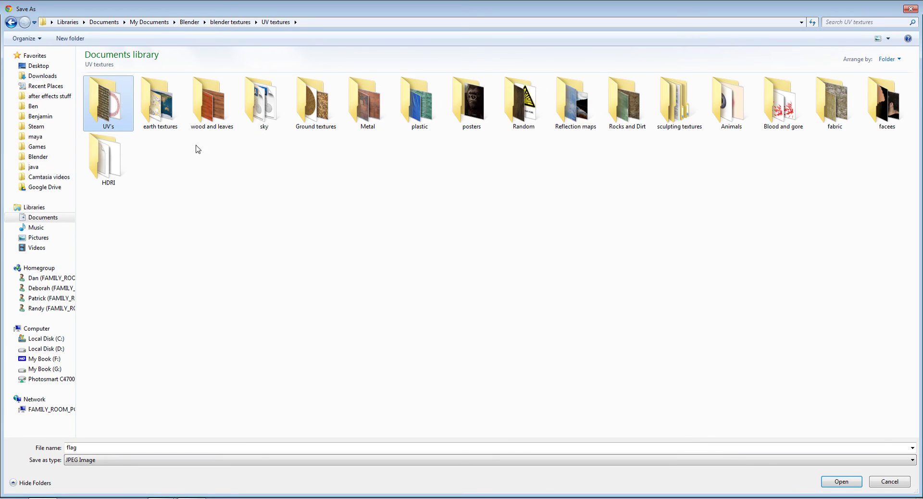
pyautogui.click(850, 485)
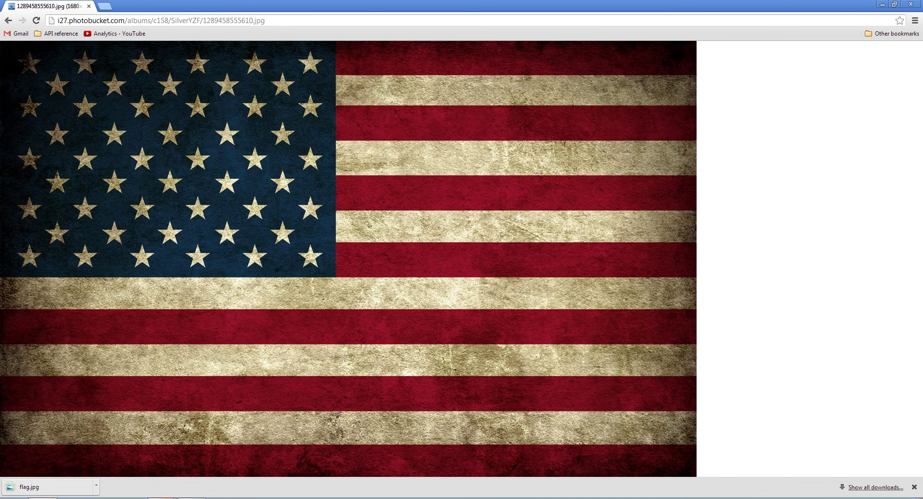
pyautogui.click(154, 485)
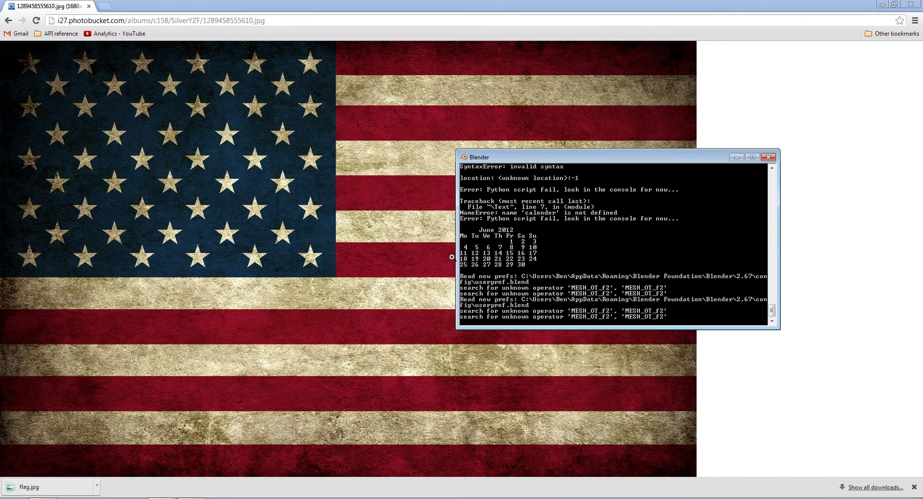
pyautogui.click(154, 495)
# - Enter Edit Mode and split the viewport, making the right area a UV/Image Editor
pyautogui.click(144, 466)
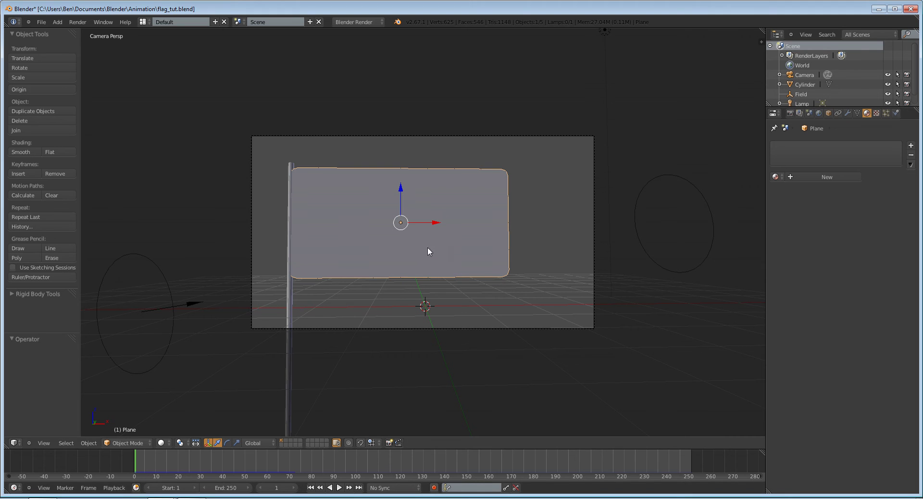
pyautogui.press('Tab')
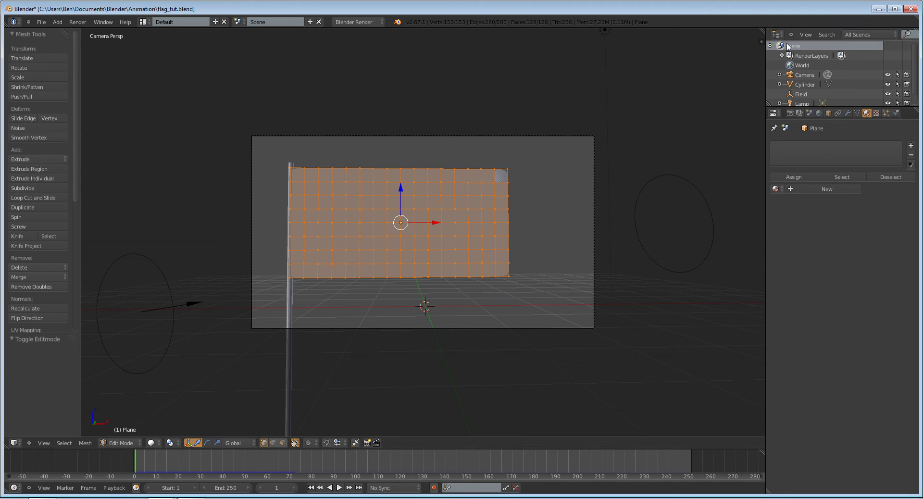
pyautogui.moveTo(760, 30); pyautogui.dragTo(516, 55)
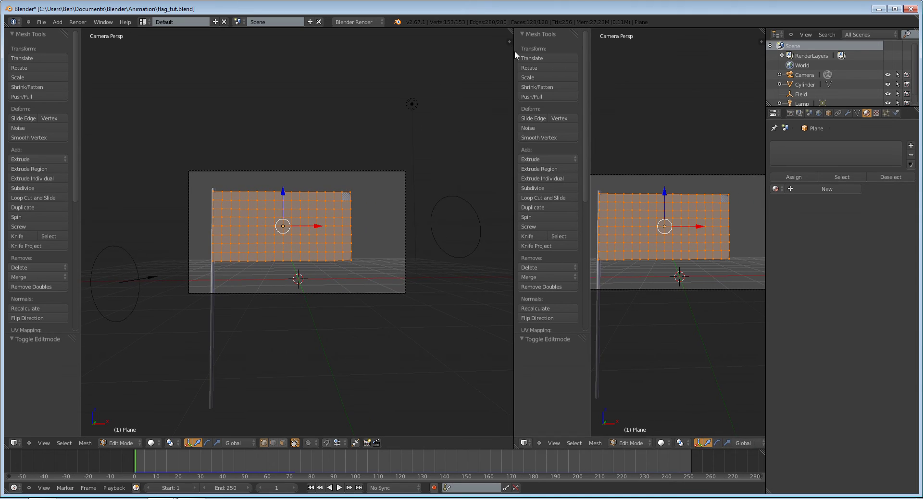
pyautogui.click(525, 442)
pyautogui.click(540, 373)
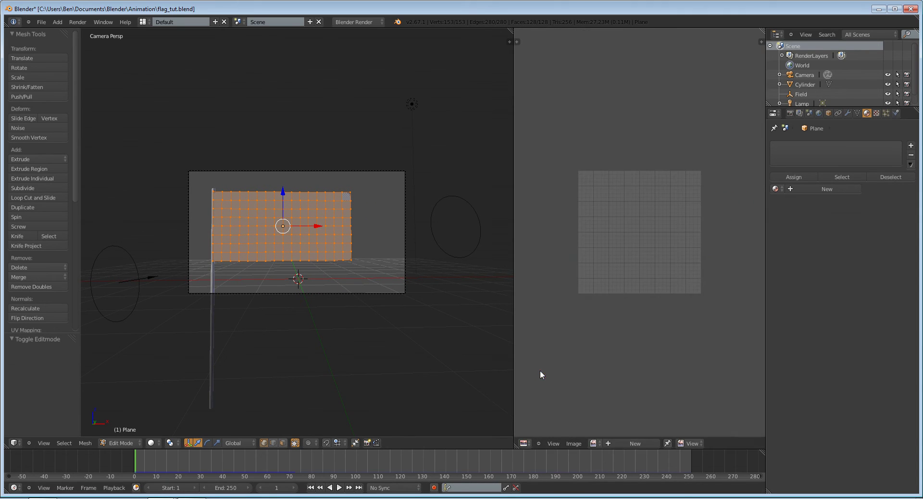
# - Open flag.jpg from the UV's texture folder in the image editor
pyautogui.click(575, 444)
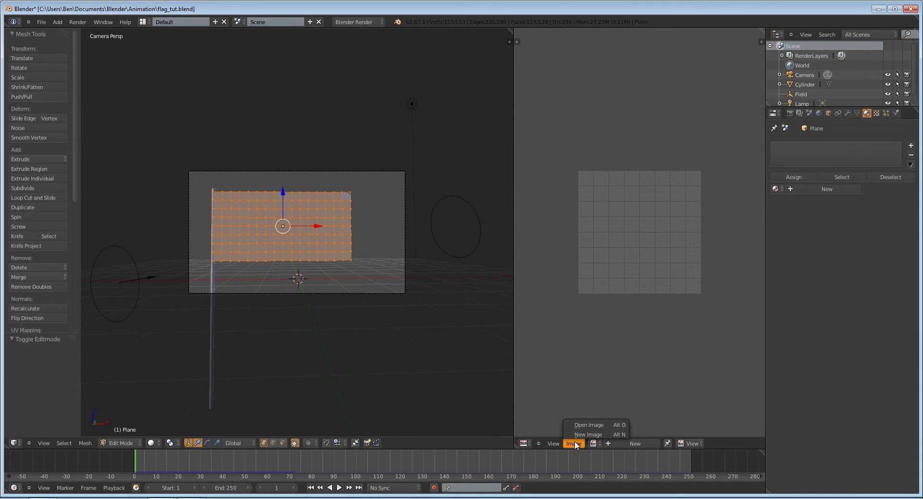
pyautogui.click(591, 425)
pyautogui.click(38, 214)
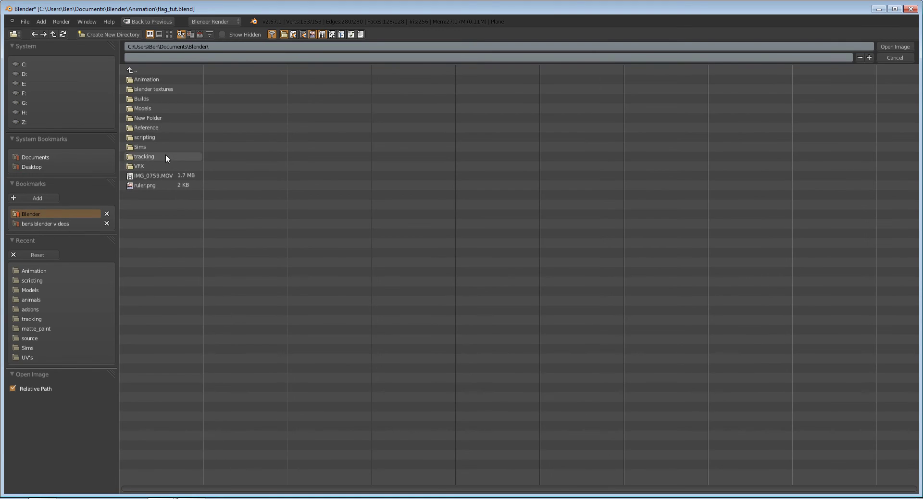
pyautogui.click(172, 89)
pyautogui.click(165, 80)
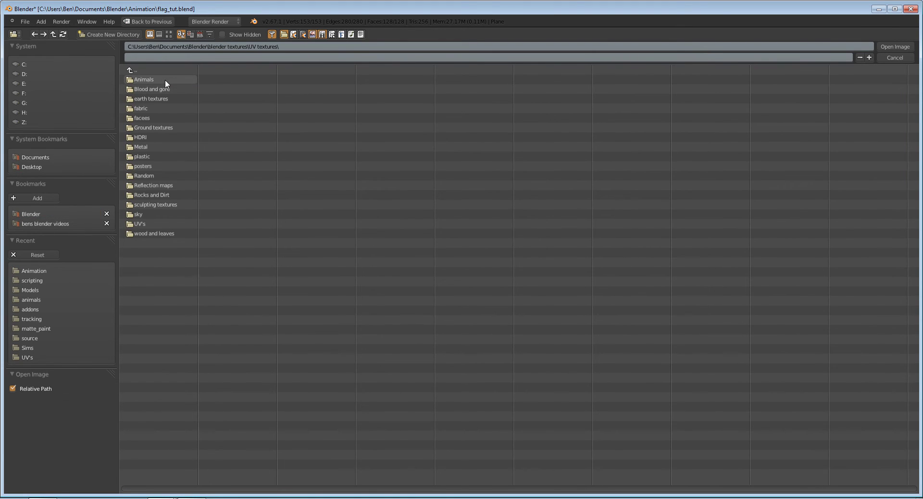
pyautogui.click(151, 224)
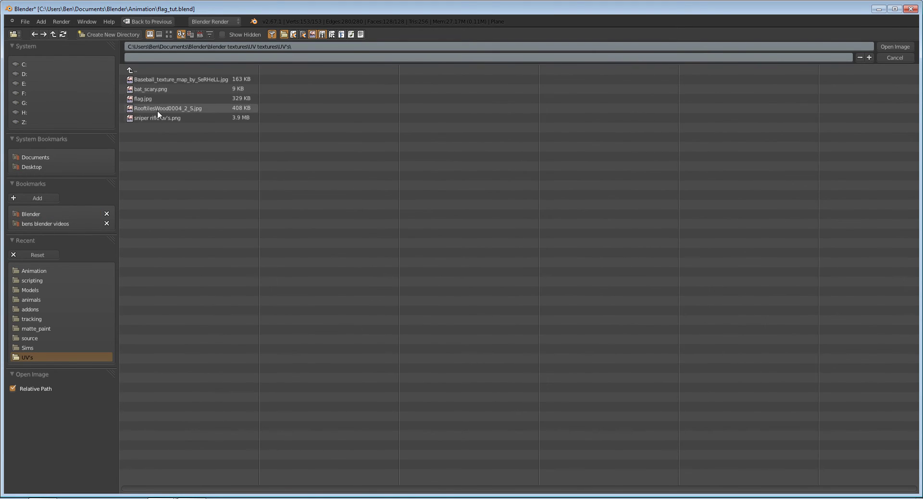
pyautogui.click(161, 98)
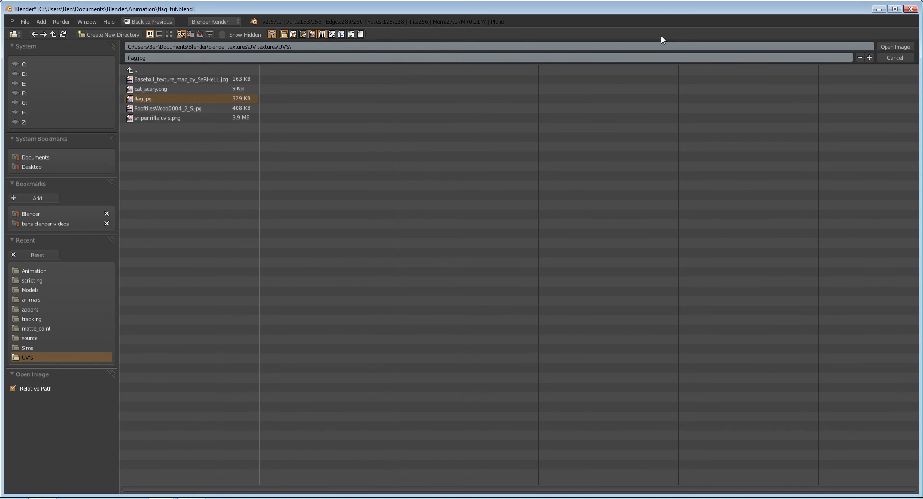
pyautogui.click(895, 47)
pyautogui.scroll(-3, 582, 317)
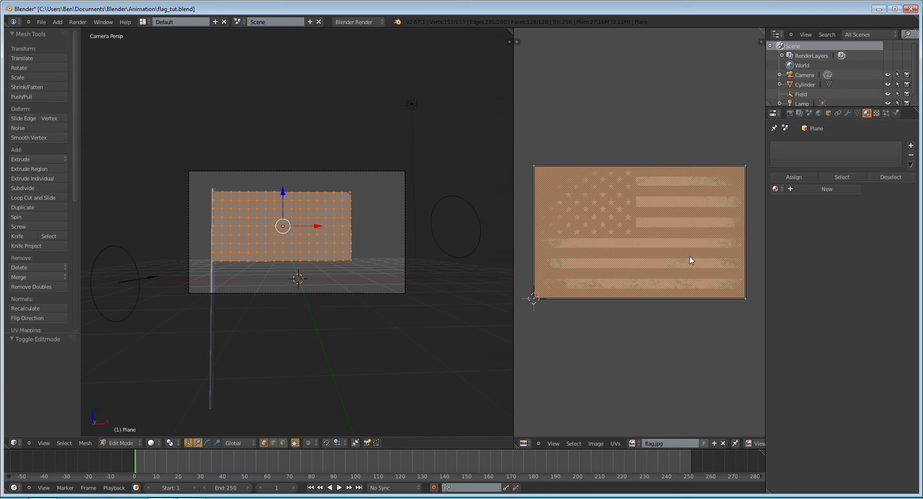
# - Return to Object Mode and switch the viewport to textured display with Alt+Z
pyautogui.scroll(1, 691, 259)
pyautogui.press('Tab')
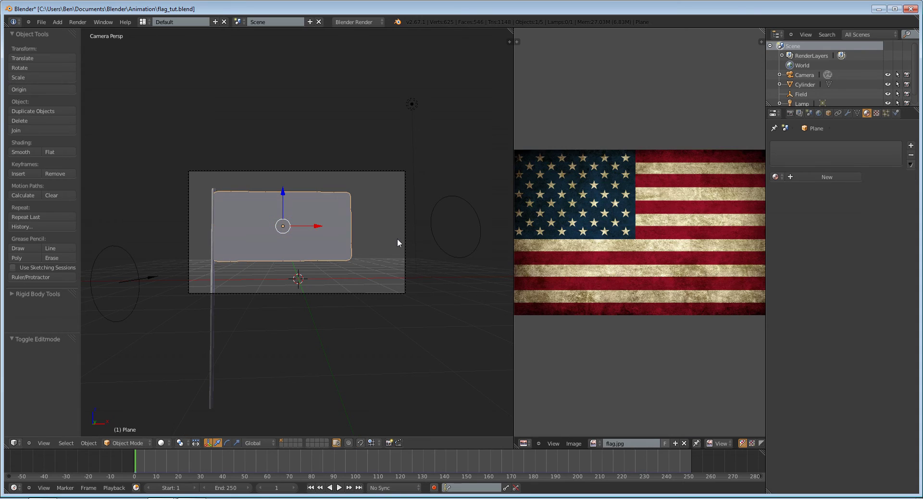
pyautogui.hotkey('alt', 'z')
pyautogui.scroll(3, 398, 238)
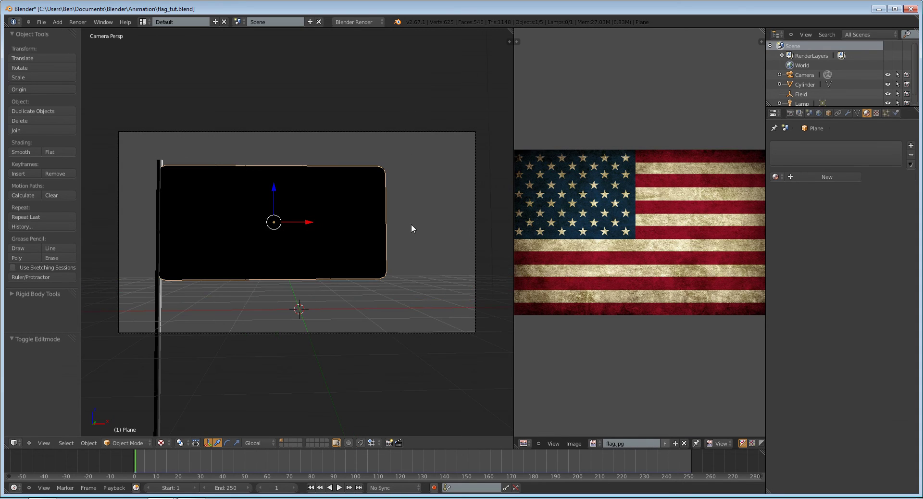
pyautogui.moveTo(411, 224); pyautogui.dragTo(370, 218, button='middle')
pyautogui.scroll(-4, 342, 250)
# - Reposition the lamp lower to light the flag, then return to camera view
pyautogui.rightClick(354, 209)
pyautogui.moveTo(355, 209); pyautogui.dragTo(278, 193, button='right')
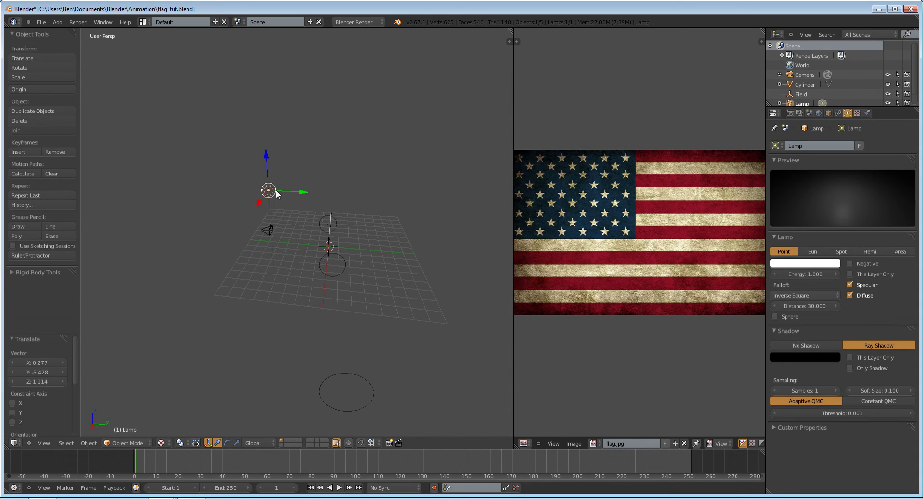
pyautogui.moveTo(277, 192); pyautogui.dragTo(414, 188, button='middle')
pyautogui.scroll(6, 414, 188)
pyautogui.press('g')
pyautogui.click(289, 266)
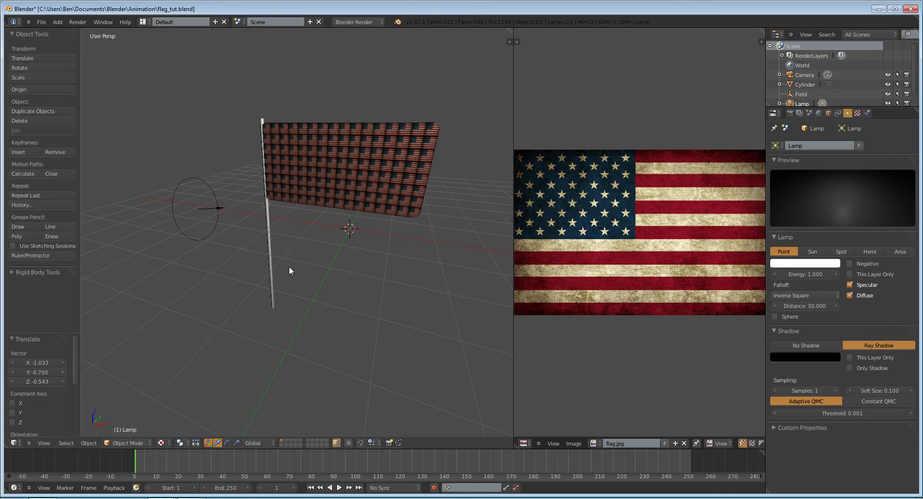
pyautogui.moveTo(289, 267); pyautogui.dragTo(522, 324, button='middle')
pyautogui.press('g')
pyautogui.click(374, 201)
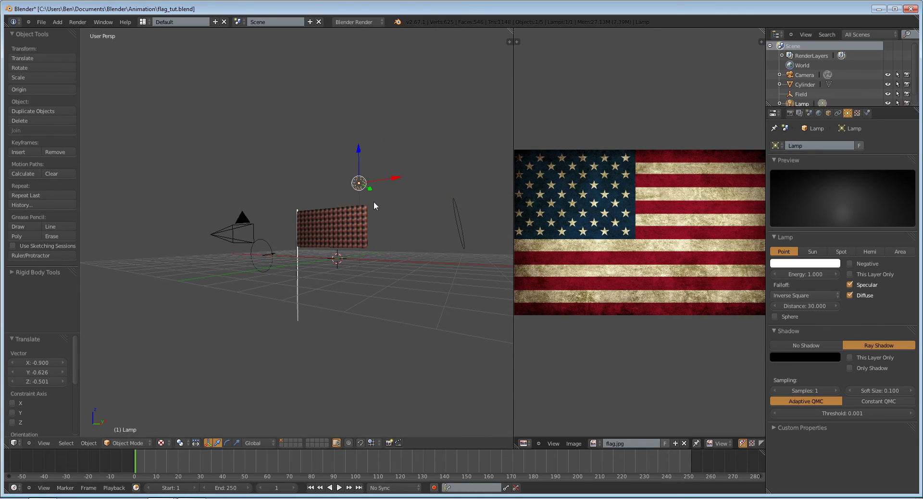
pyautogui.press('KP_0')
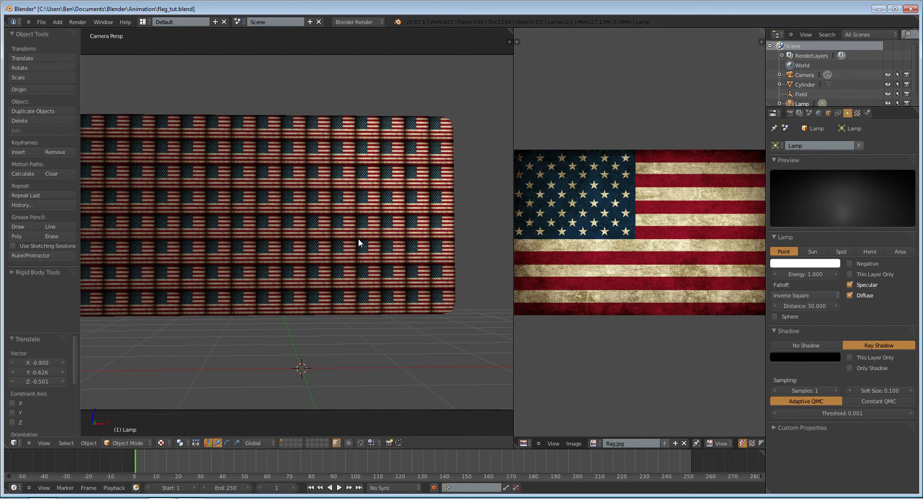
# - Select the flag plane and enter Edit Mode
pyautogui.scroll(-3, 358, 238)
pyautogui.rightClick(290, 239)
pyautogui.press('Tab')
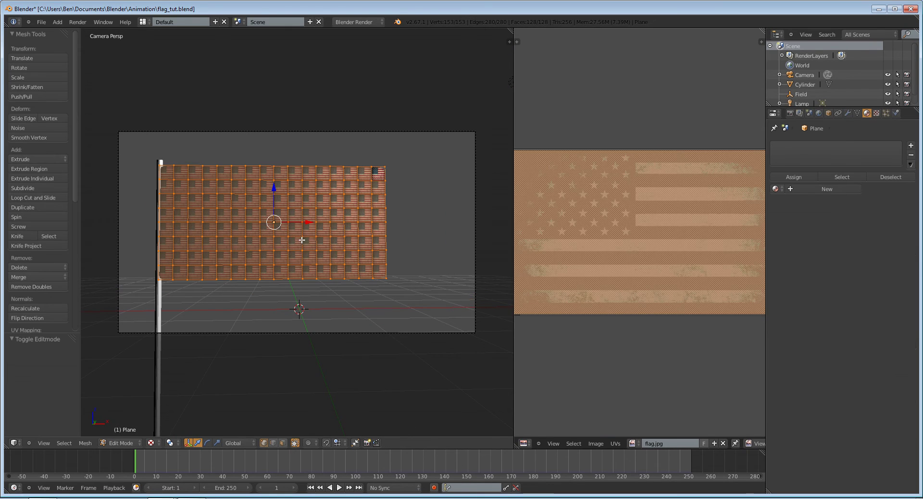
# - Select all the plane's vertices and Unwrap them onto the image
pyautogui.press('a')
pyautogui.press('u')
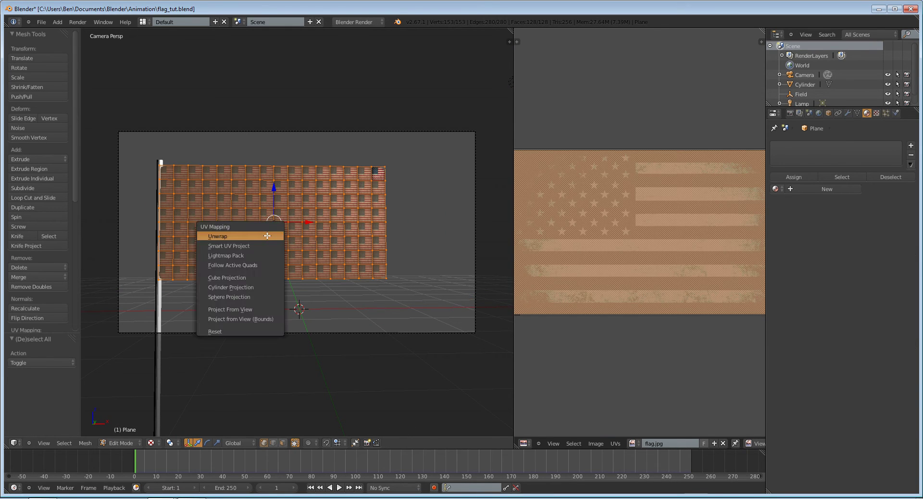
pyautogui.click(268, 236)
# - Trial horizontal UV scaling with 2D Cursor and Bounding Box Center pivots, cancelling each
pyautogui.scroll(-2, 627, 244)
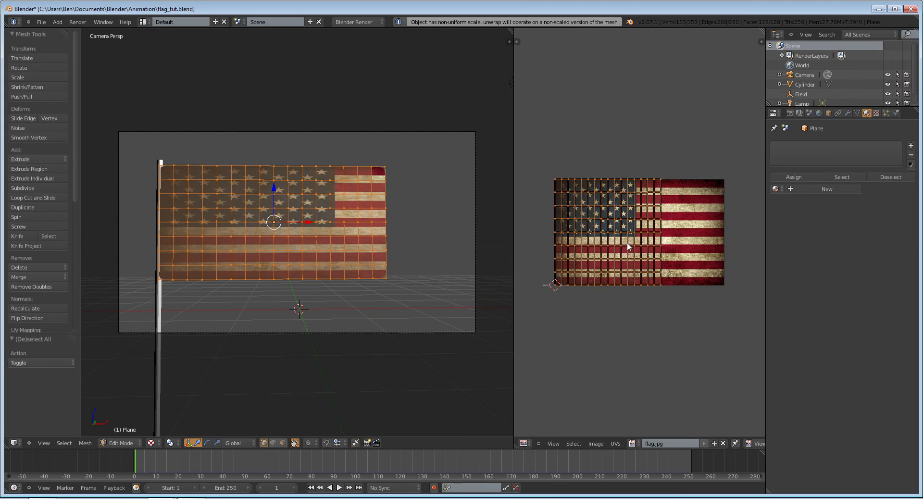
pyautogui.press('s')
pyautogui.press('x')
pyautogui.rightClick(630, 250)
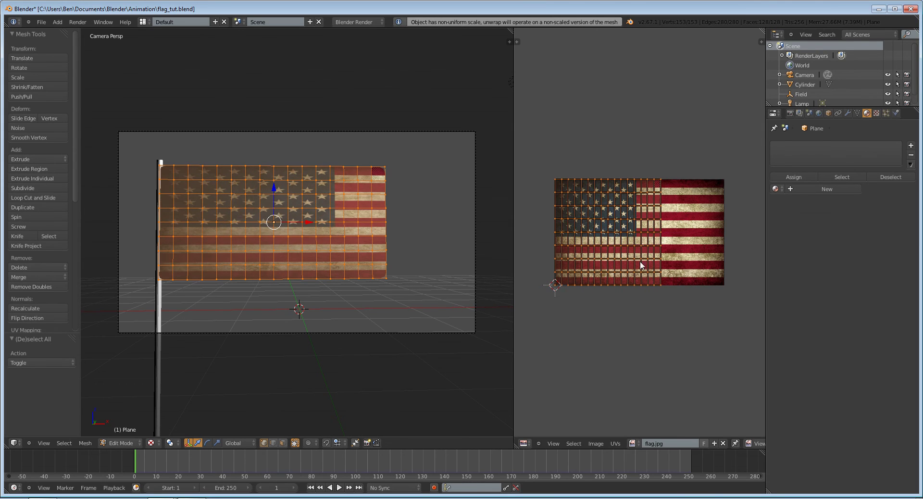
pyautogui.scroll(-3, 733, 445)
pyautogui.click(721, 443)
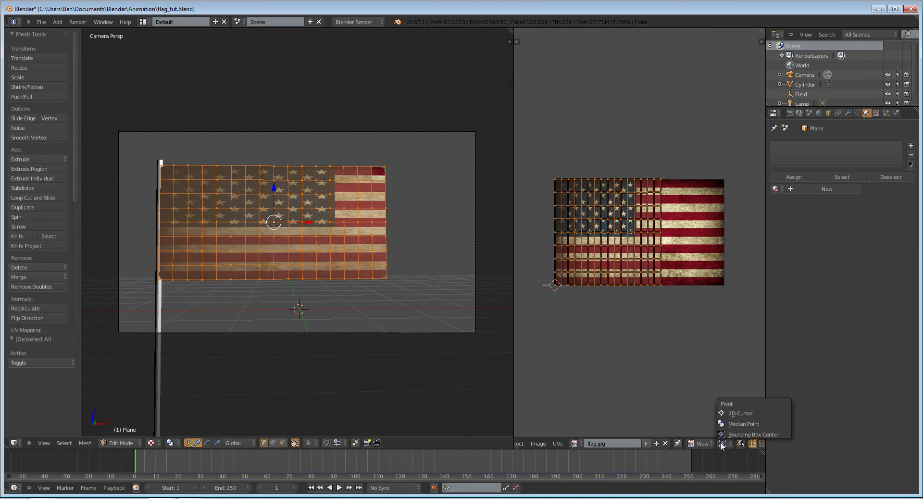
pyautogui.click(735, 413)
pyautogui.press('s')
pyautogui.press('x')
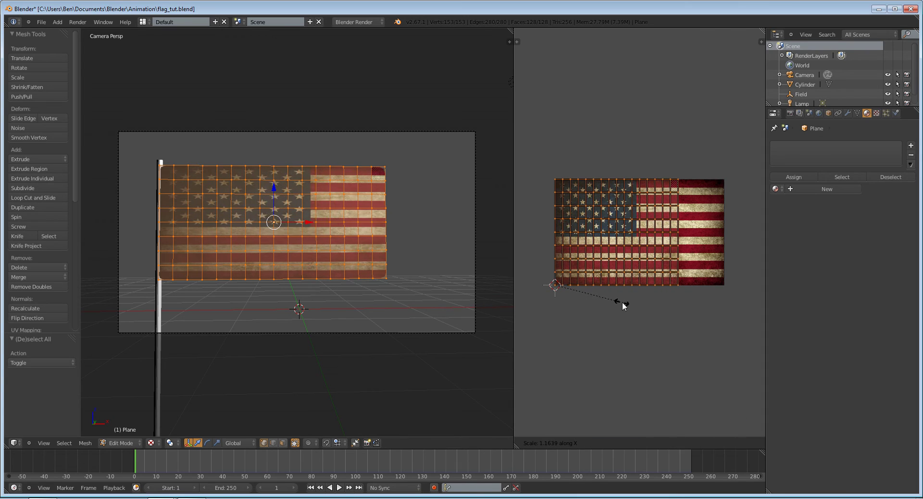
pyautogui.rightClick(623, 302)
pyautogui.click(724, 443)
pyautogui.click(726, 443)
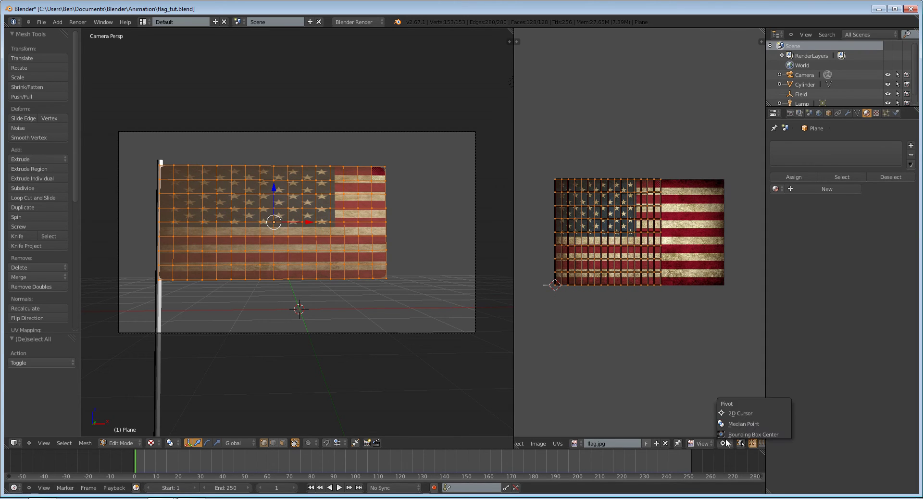
pyautogui.click(732, 434)
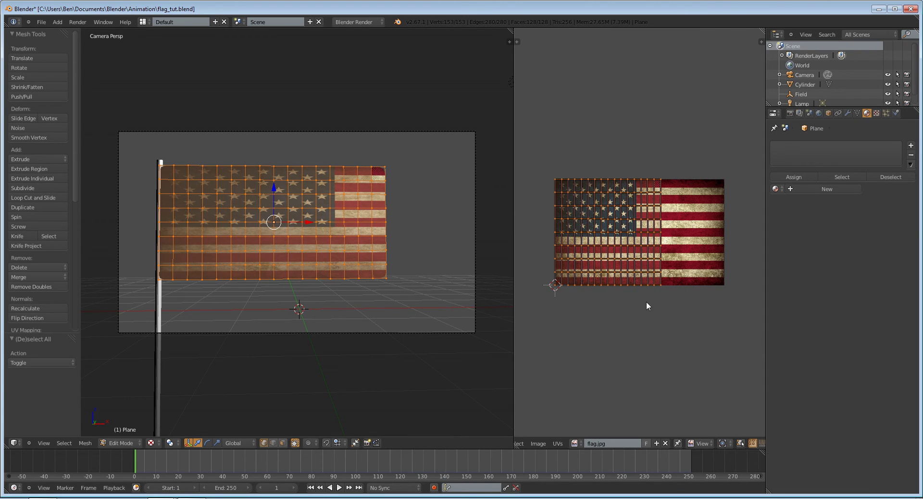
# - Set the UV pivot to 2D Cursor and scale the UVs 1.5 along X
pyautogui.scroll(10, 576, 255)
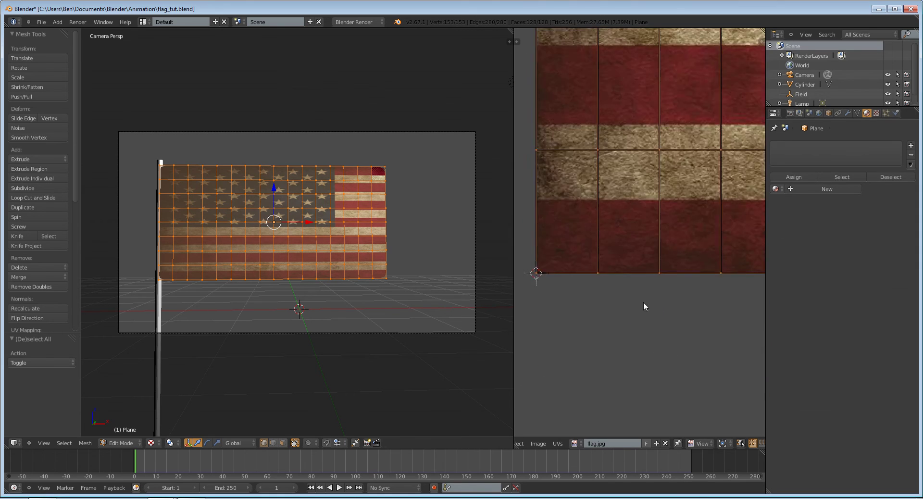
pyautogui.scroll(-11, 629, 298)
pyautogui.scroll(2, 620, 313)
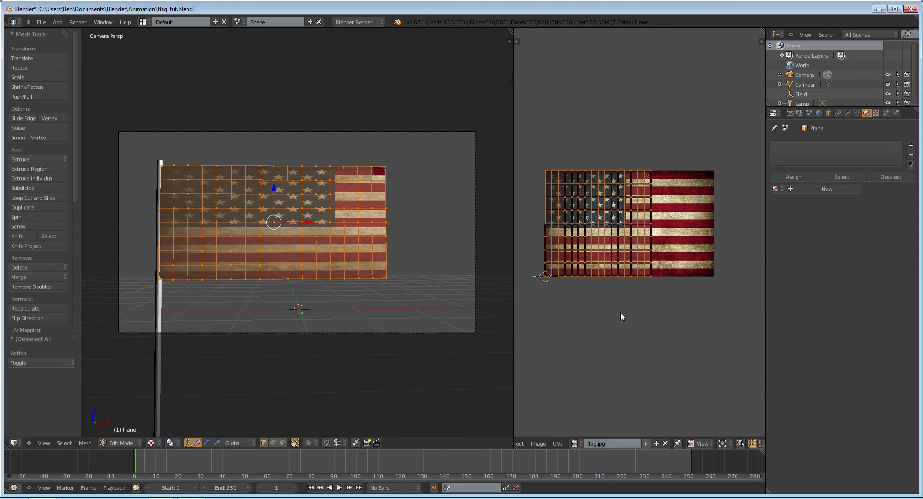
pyautogui.click(721, 443)
pyautogui.click(719, 412)
pyautogui.press('s')
pyautogui.press('x')
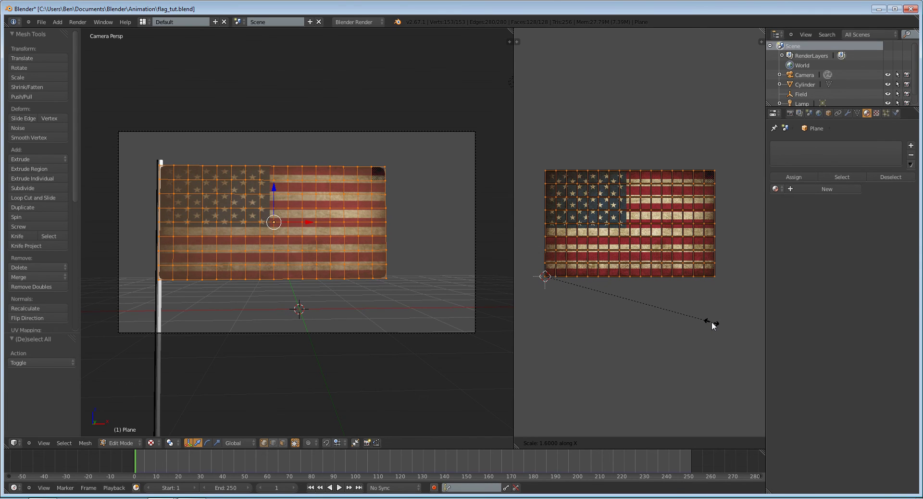
pyautogui.click(711, 321)
# - Toggle Edit Mode, zoom the camera view, and play the animation with Alt+A
pyautogui.press('Tab')
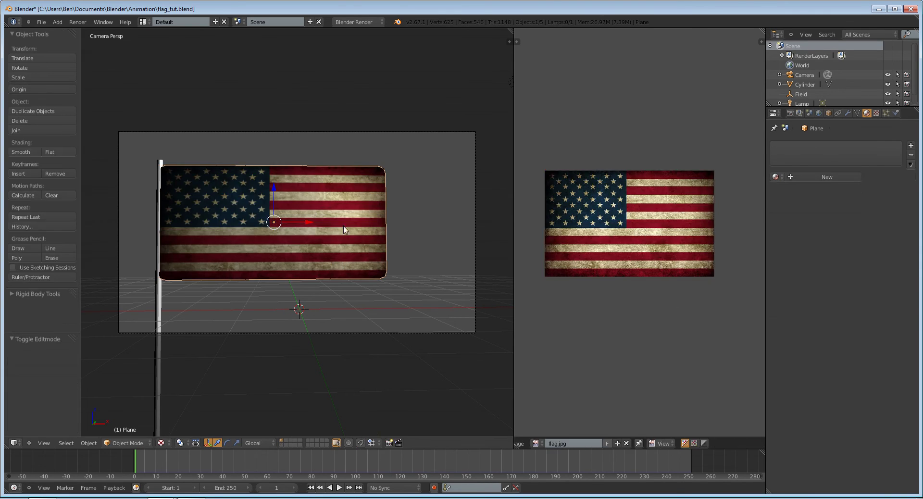
pyautogui.press('Tab')
pyautogui.press('Tab')
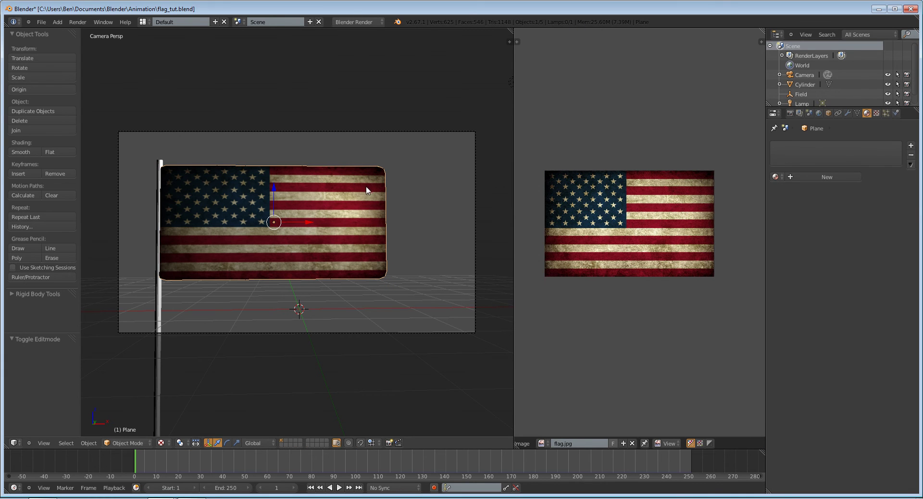
pyautogui.scroll(3, 388, 206)
pyautogui.scroll(-4, 381, 221)
pyautogui.scroll(4, 279, 220)
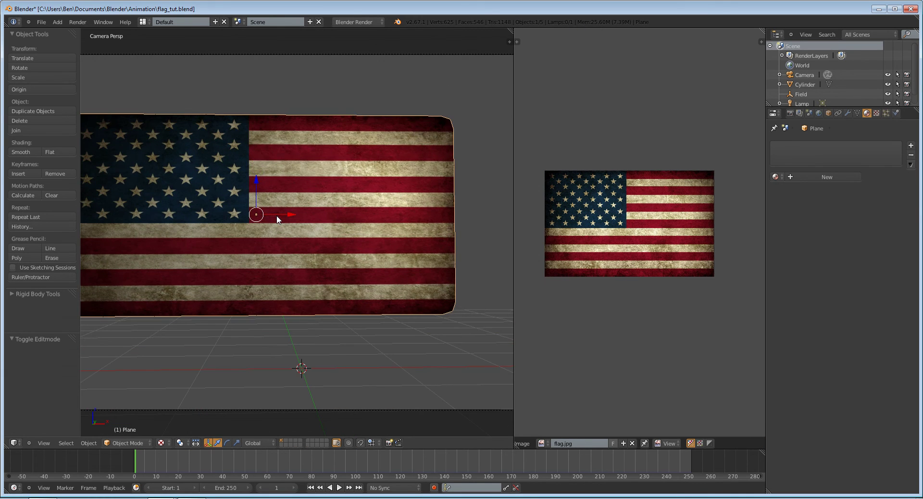
pyautogui.scroll(-2, 291, 225)
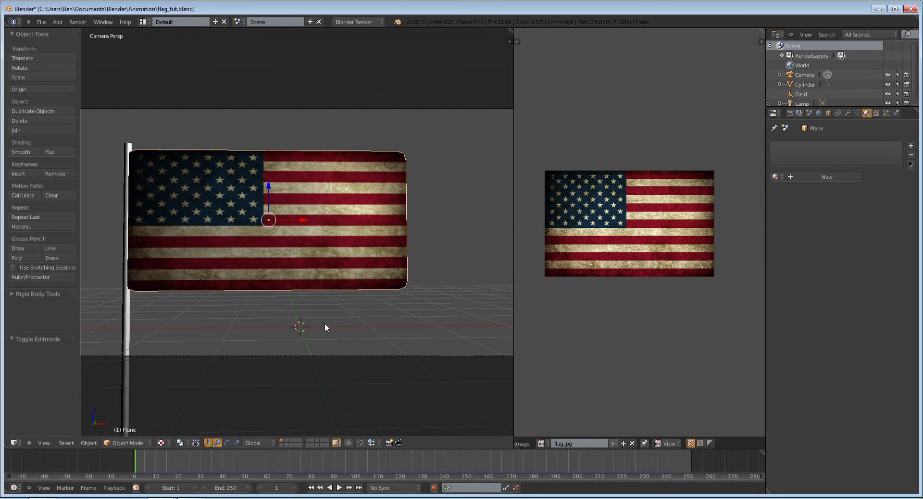
pyautogui.hotkey('alt', 'a')
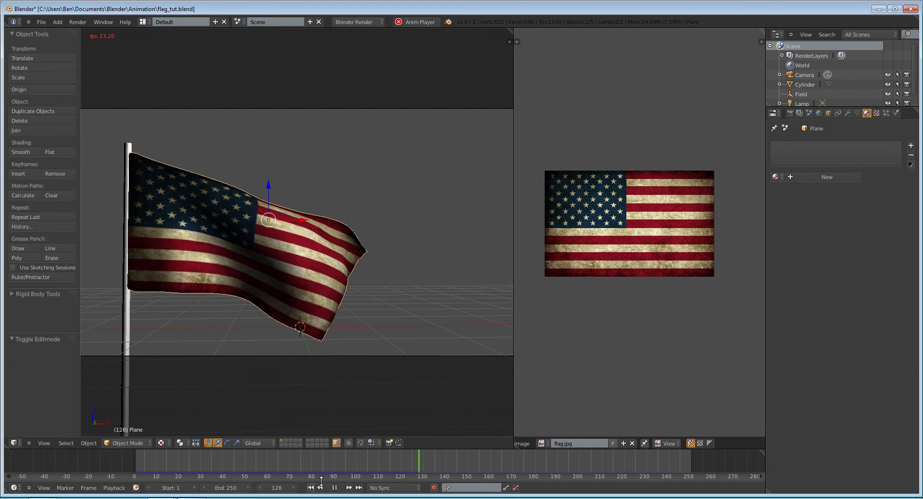
# - Pause playback at frame 152, then duplicate a lamp and delete the copy Lamp.001
pyautogui.click(334, 488)
pyautogui.moveTo(375, 336); pyautogui.dragTo(293, 221, button='middle')
pyautogui.press('z')
pyautogui.rightClick(247, 214)
pyautogui.hotkey('shift', 'd')
pyautogui.click(432, 204)
pyautogui.moveTo(432, 204); pyautogui.dragTo(445, 229, button='middle')
pyautogui.press('g')
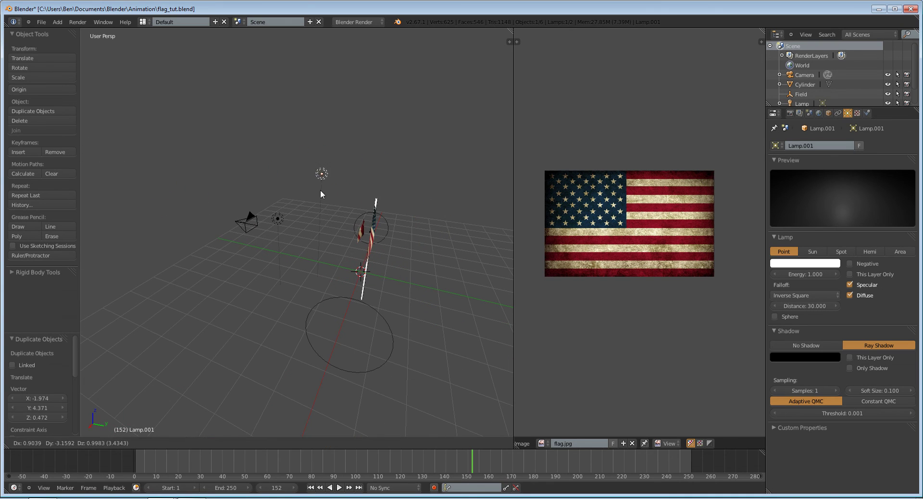
pyautogui.click(317, 189)
pyautogui.press('x')
pyautogui.click(292, 213)
# - Select the flag Plane from among the overlapping objects
pyautogui.moveTo(293, 214); pyautogui.dragTo(347, 215, button='middle')
pyautogui.scroll(2, 347, 215)
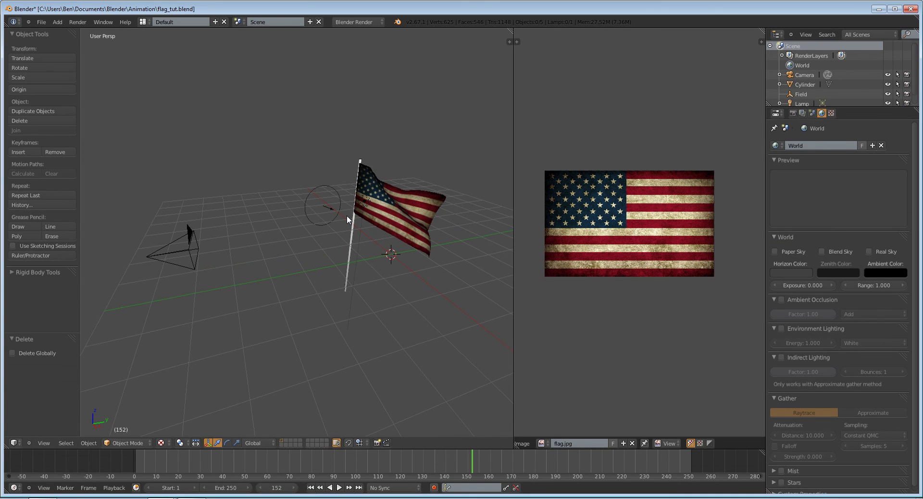
pyautogui.keyDown('alt'); pyautogui.rightClick(347, 215); pyautogui.keyUp('alt')
pyautogui.click(347, 215)
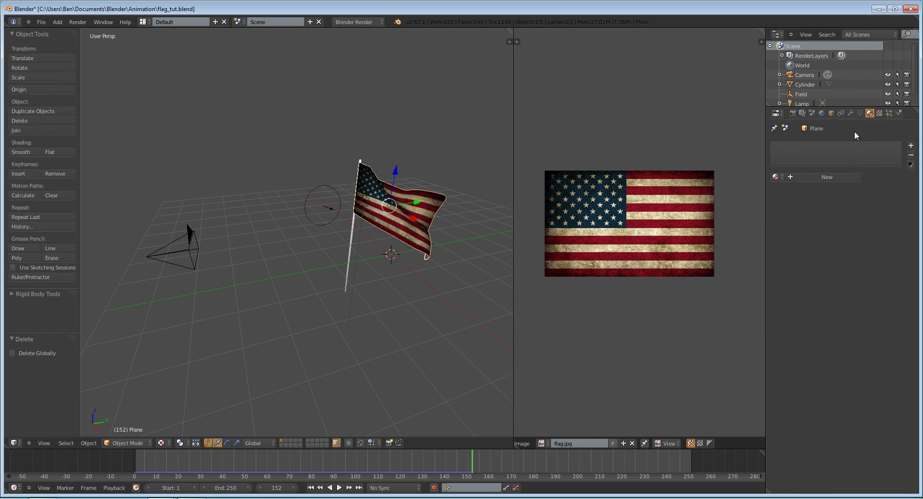
pyautogui.moveTo(356, 214); pyautogui.dragTo(399, 217, button='middle')
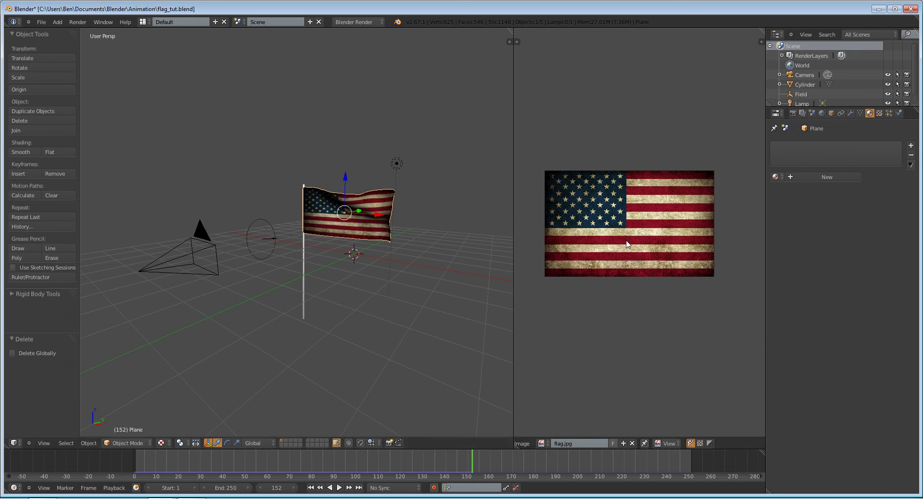
# - Give the flag a new material with Face Textures enabled and Shadow settings expanded
pyautogui.click(847, 177)
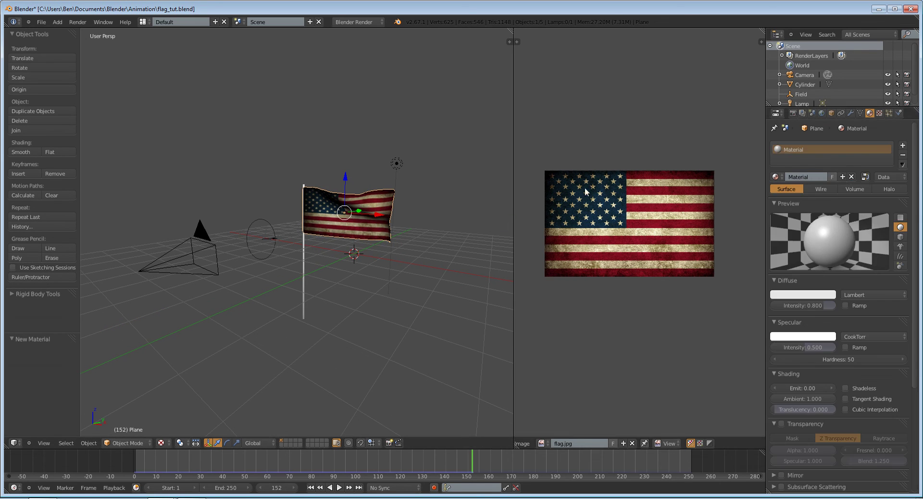
pyautogui.scroll(-8, 898, 356)
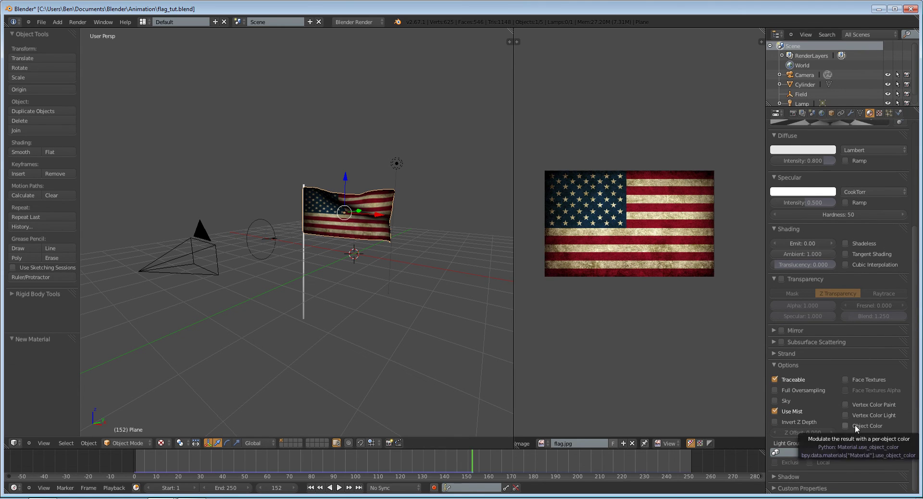
pyautogui.click(848, 382)
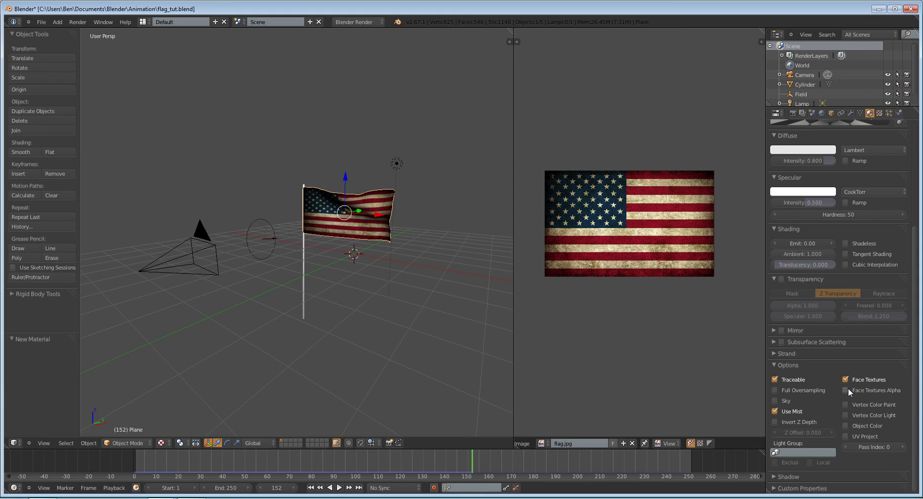
pyautogui.moveTo(365, 270); pyautogui.dragTo(246, 251, button='middle')
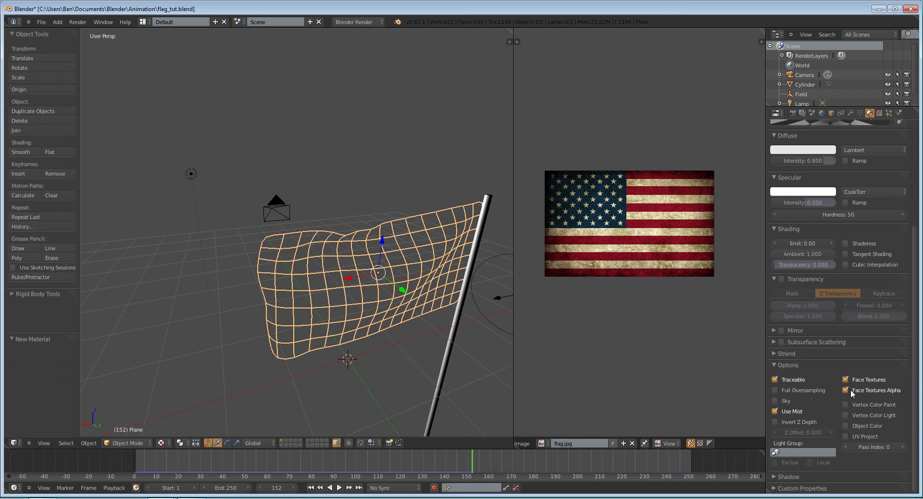
pyautogui.click(798, 476)
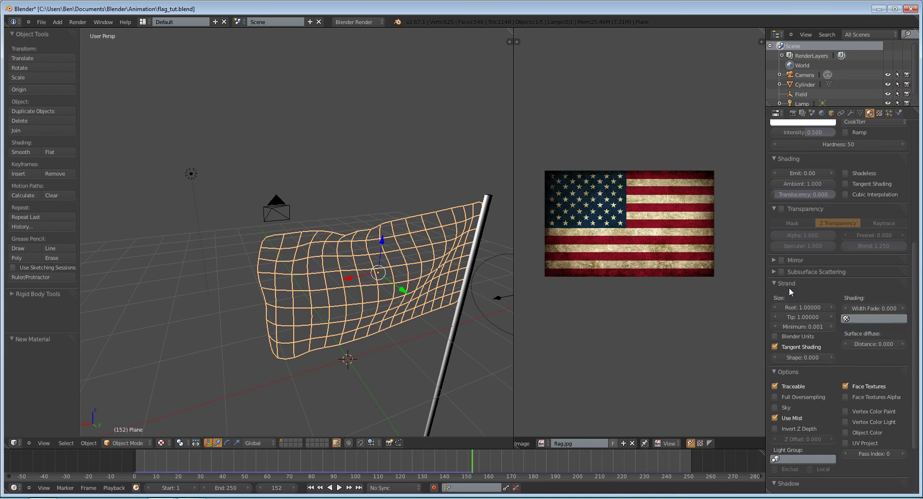
# - Add a new default Clouds texture to the flag material
pyautogui.scroll(10, 827, 224)
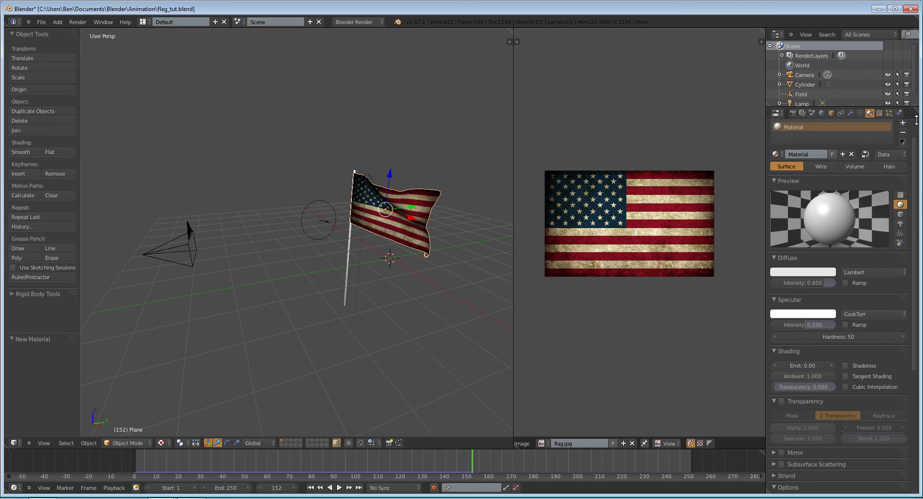
pyautogui.click(879, 113)
pyautogui.click(842, 214)
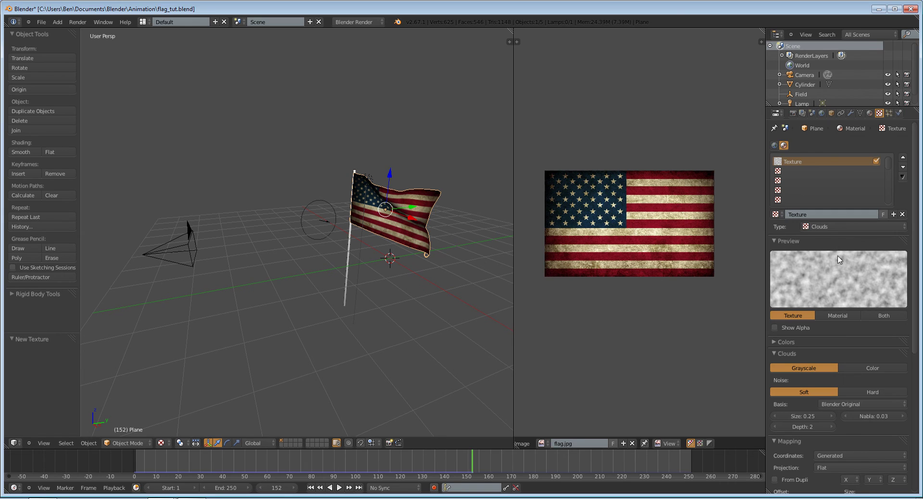
# - Make the flag texture an Image or Movie using flag.jpg, with Repeat image extension
pyautogui.click(834, 227)
pyautogui.click(827, 166)
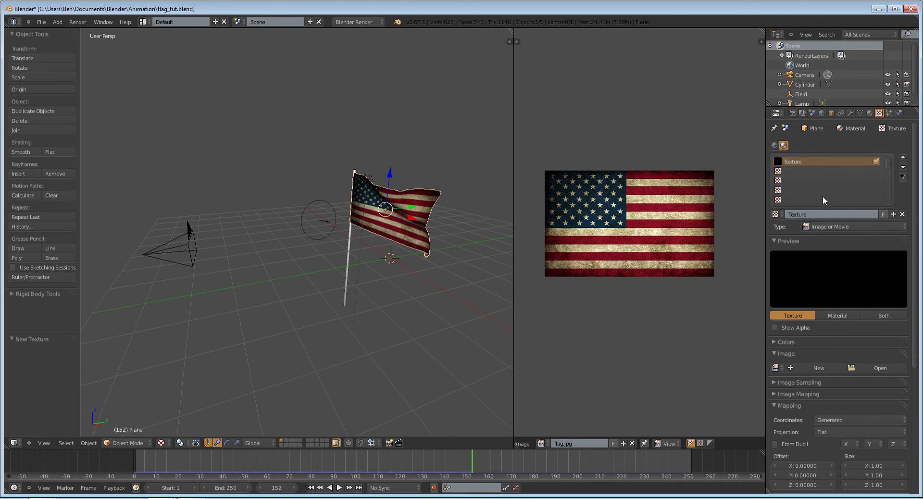
pyautogui.click(776, 368)
pyautogui.click(796, 384)
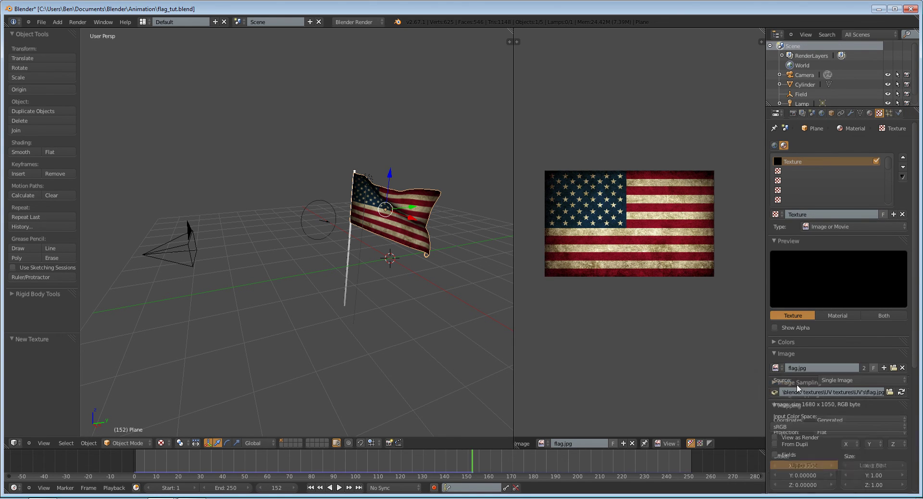
pyautogui.scroll(-10, 874, 338)
pyautogui.scroll(-1, 873, 339)
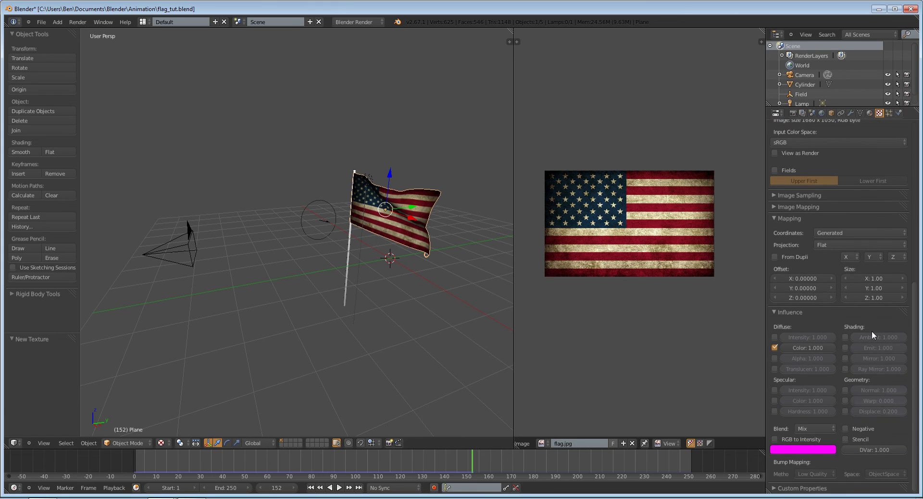
pyautogui.click(798, 207)
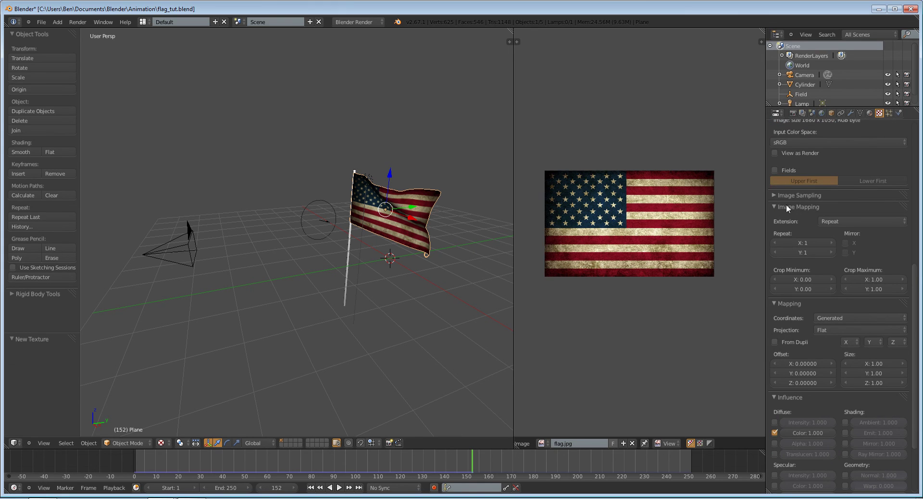
pyautogui.click(844, 218)
pyautogui.click(843, 218)
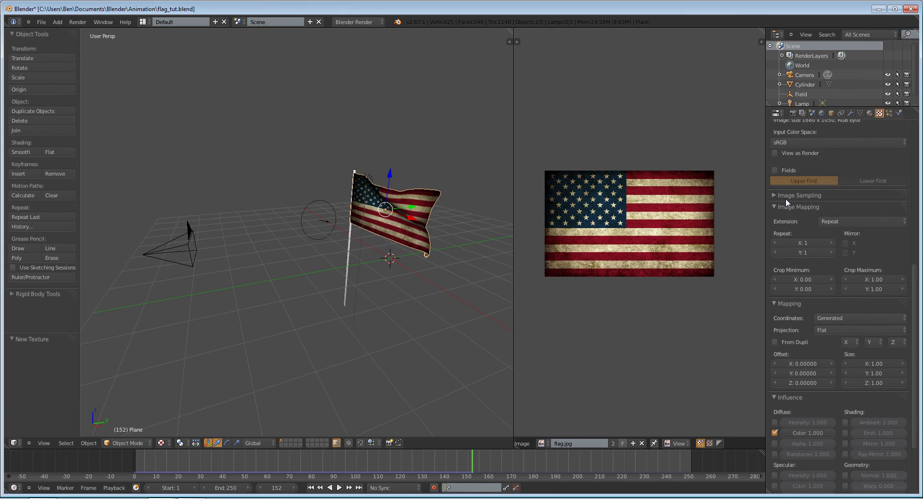
pyautogui.click(786, 195)
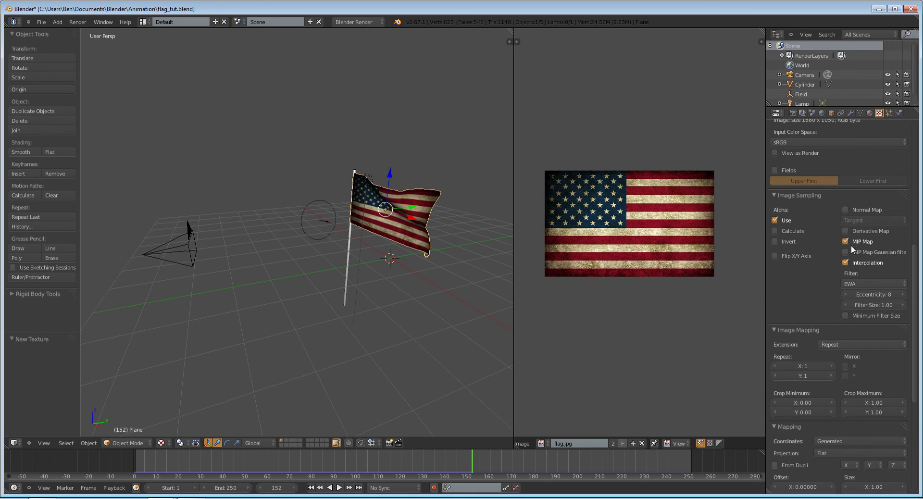
pyautogui.scroll(-10, 803, 198)
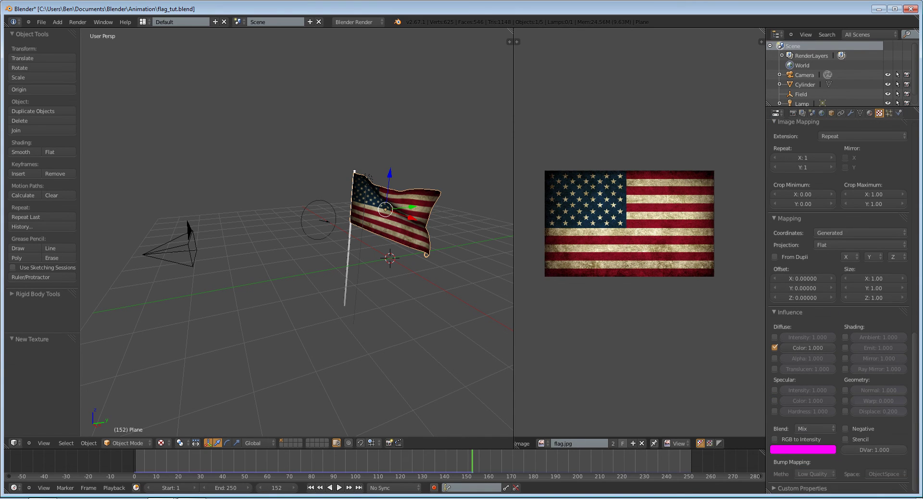
# - Look through the scene camera, select the Lamp, and show the World settings
pyautogui.moveTo(333, 209); pyautogui.dragTo(431, 190, button='middle')
pyautogui.press('KP_0')
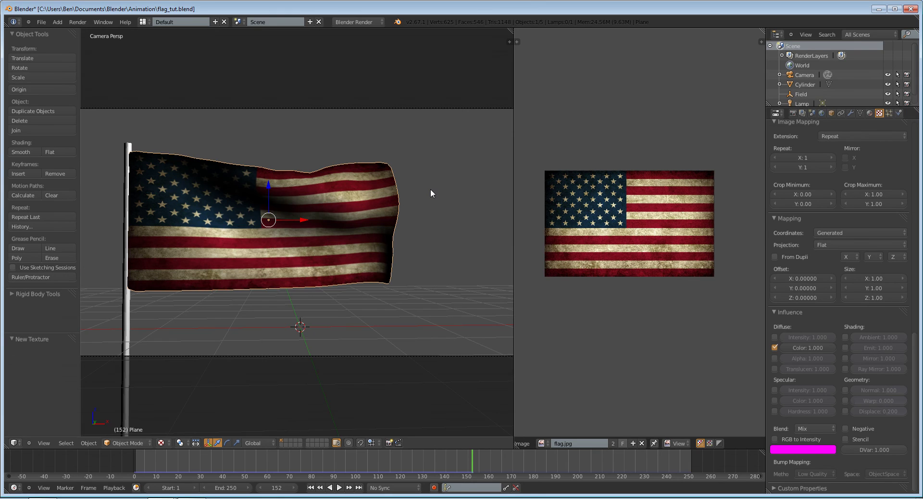
pyautogui.scroll(17, 865, 190)
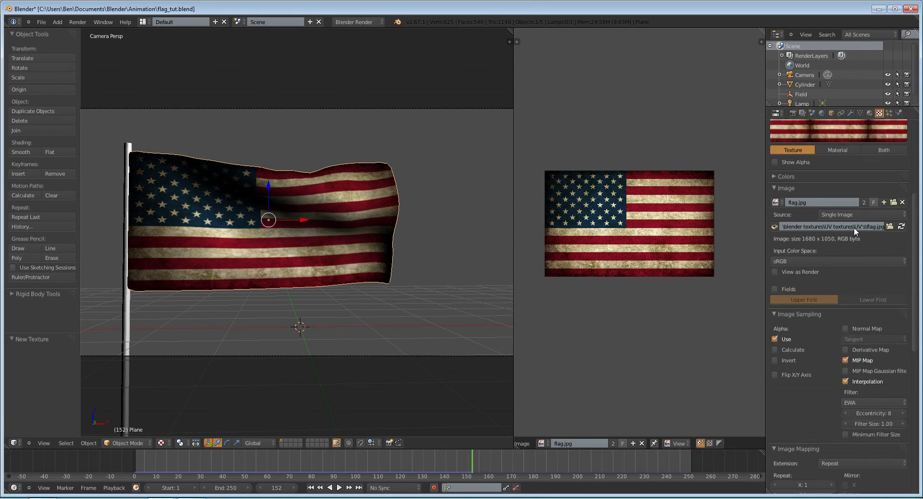
pyautogui.scroll(4, 854, 227)
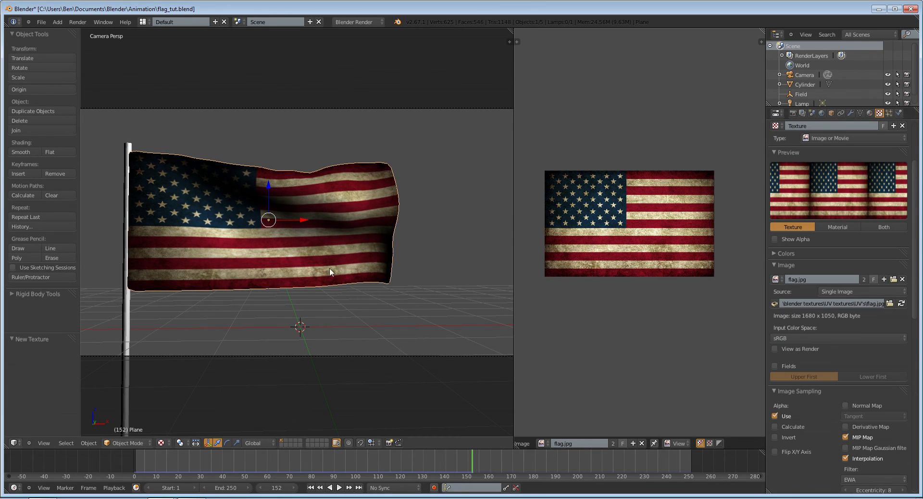
pyautogui.click(802, 103)
pyautogui.click(823, 113)
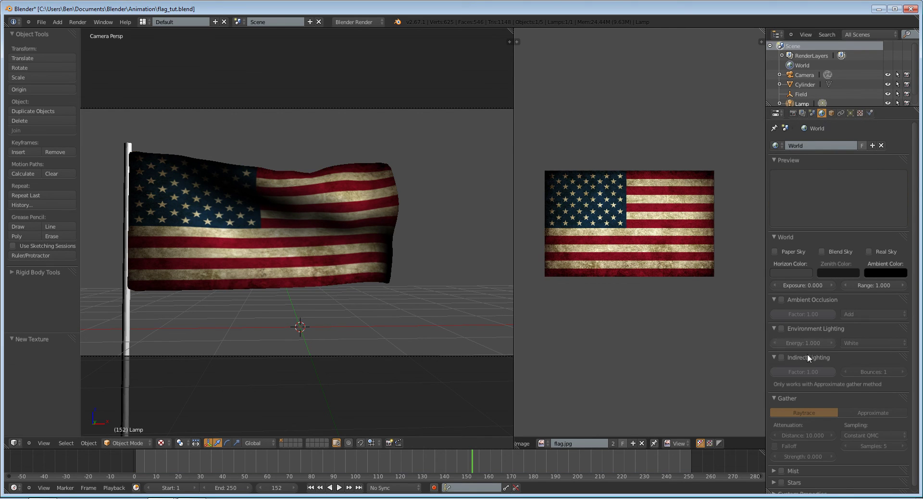
# - Enable Ambient Occlusion in the World settings and render the current frame with F12
pyautogui.click(781, 299)
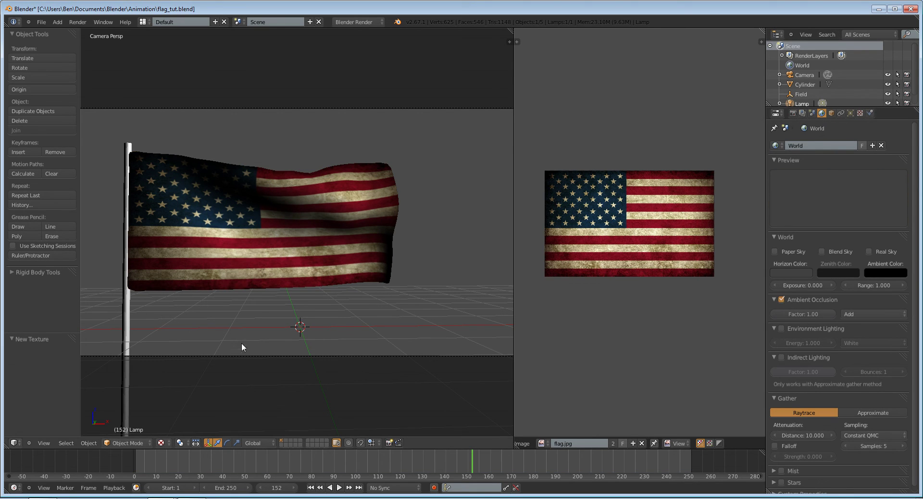
pyautogui.press('F12')
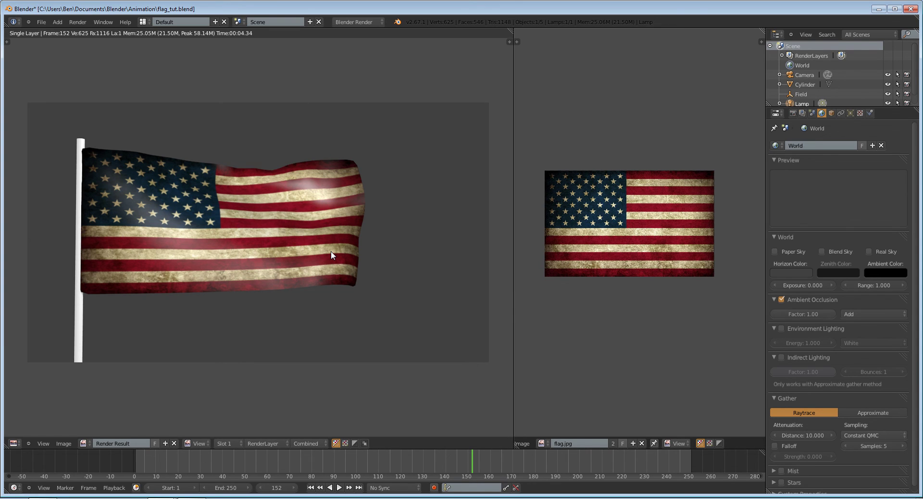
# - Leave the Render Result and return to the 3D camera view of the flag
pyautogui.press('Escape')
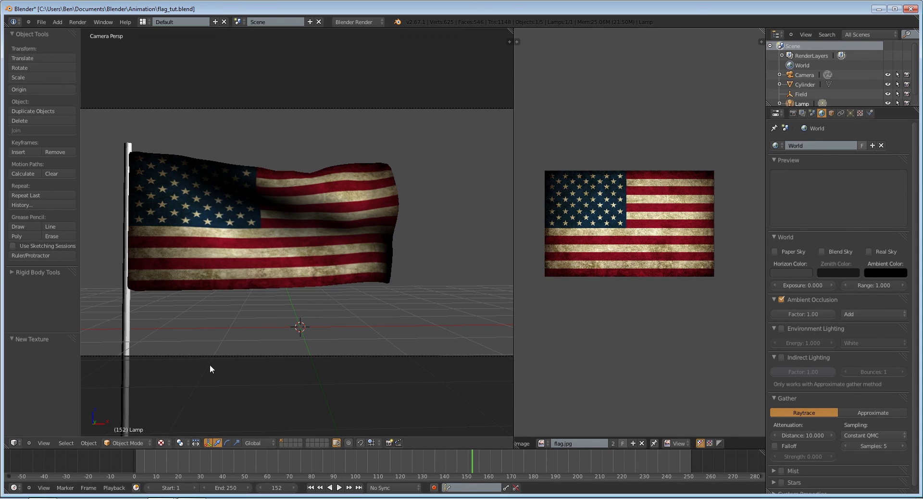